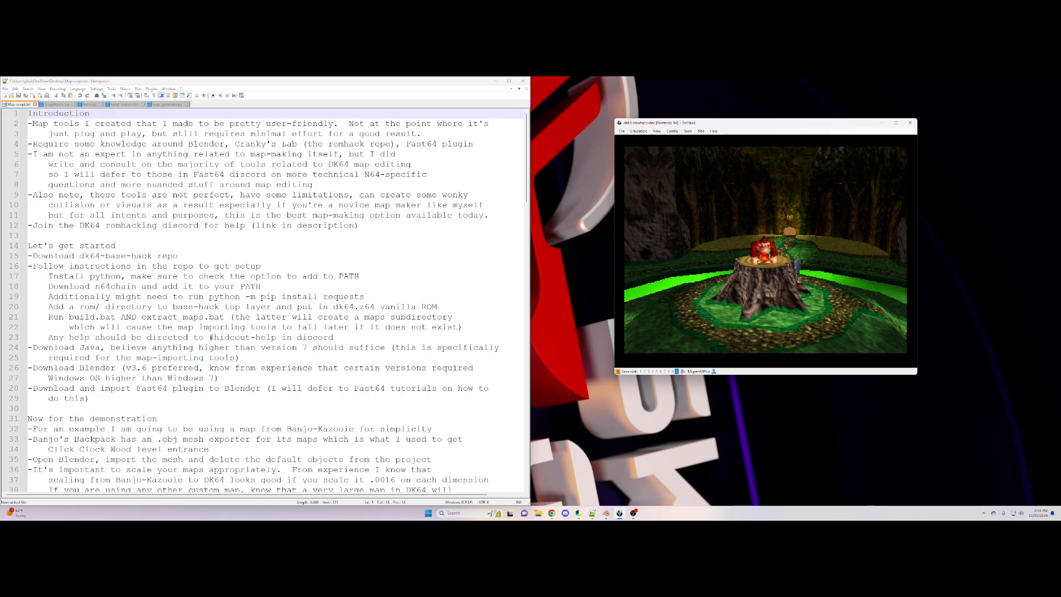
Switch to Chrome to view the dk64-hack-base GitHub repository and its file list, and return to the notes
left_click(551, 514)
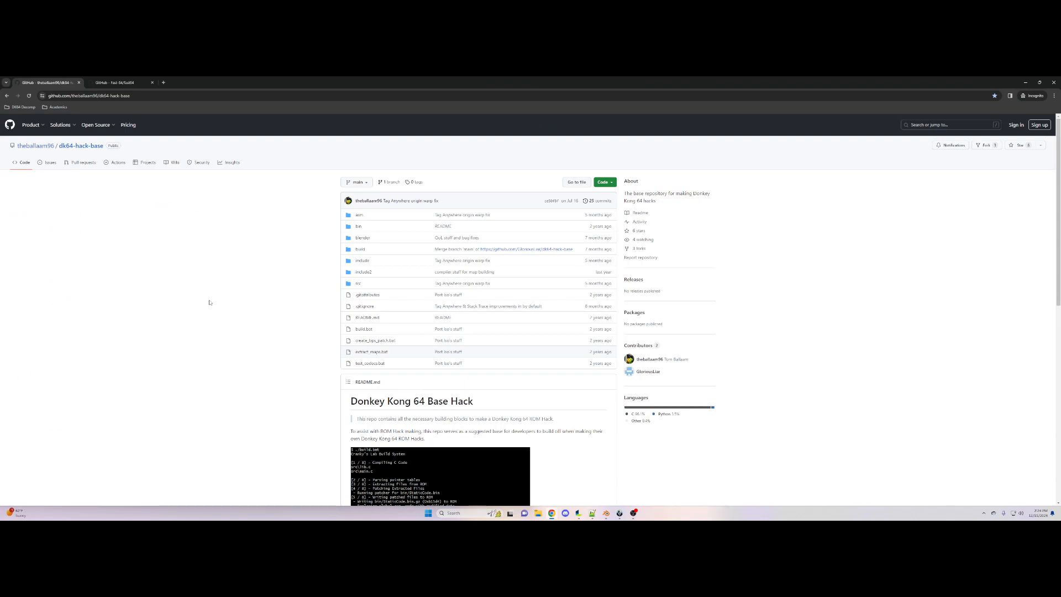
scroll(208, 302, "down", 1)
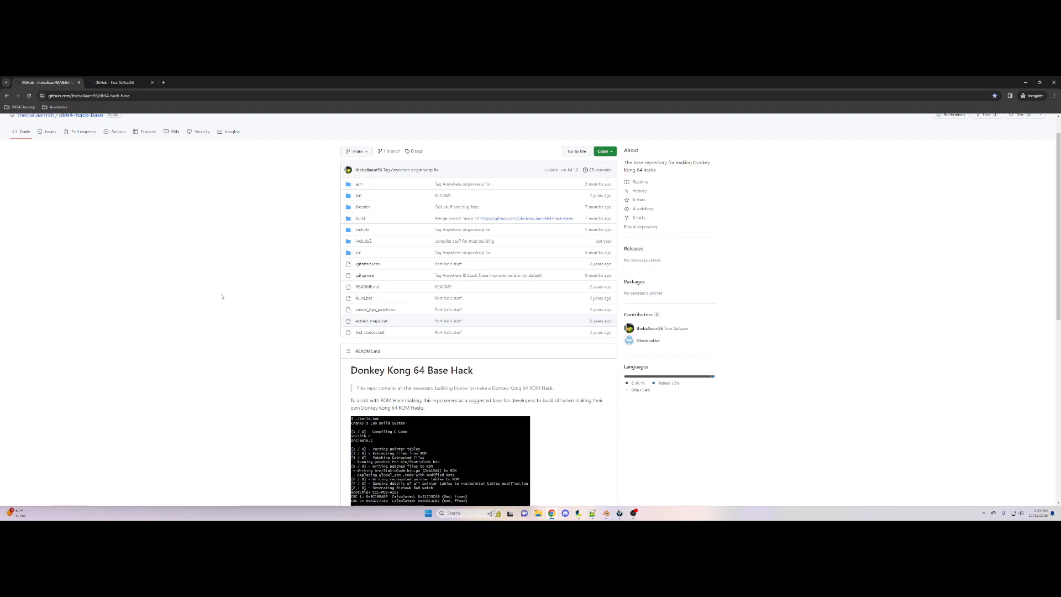
left_click(1025, 82)
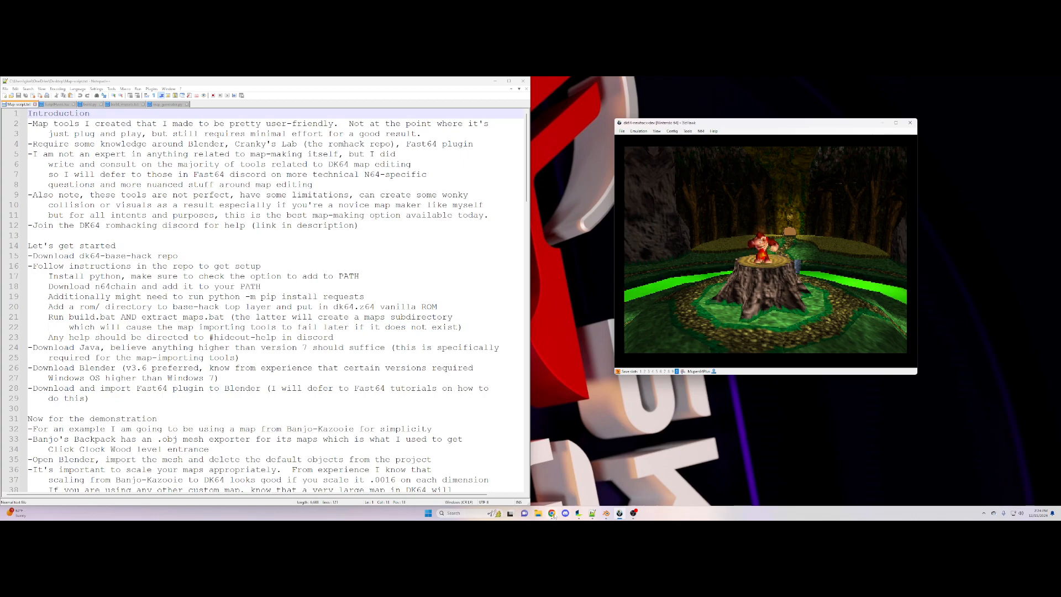
Highlight the "python -m pip install requests" command in the notes and review the Build Setup (Windows) instructions in the repository README
mouse_move(552, 515)
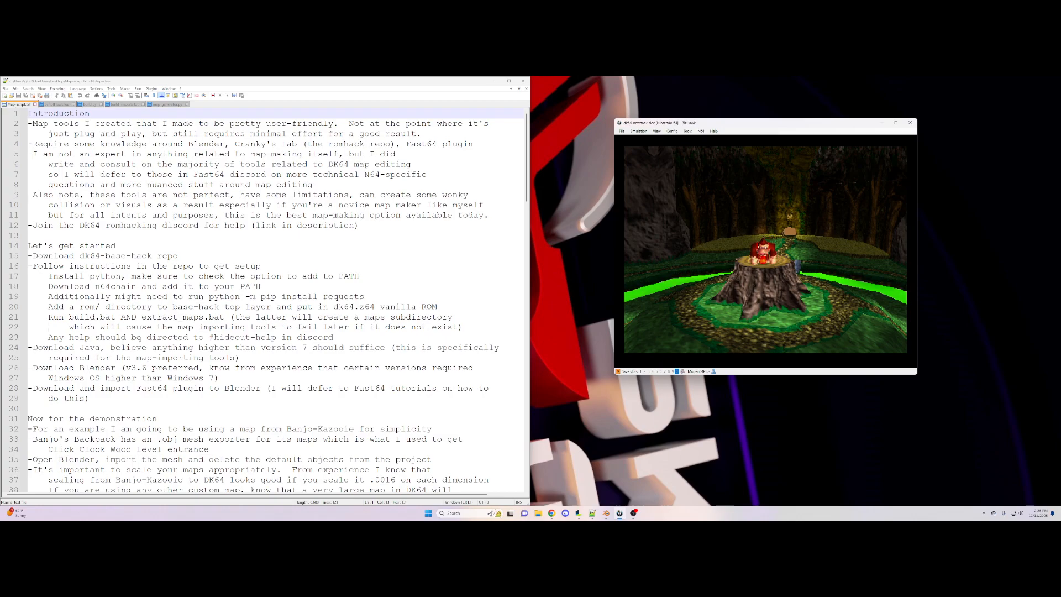
left_click_drag(209, 297, 366, 297)
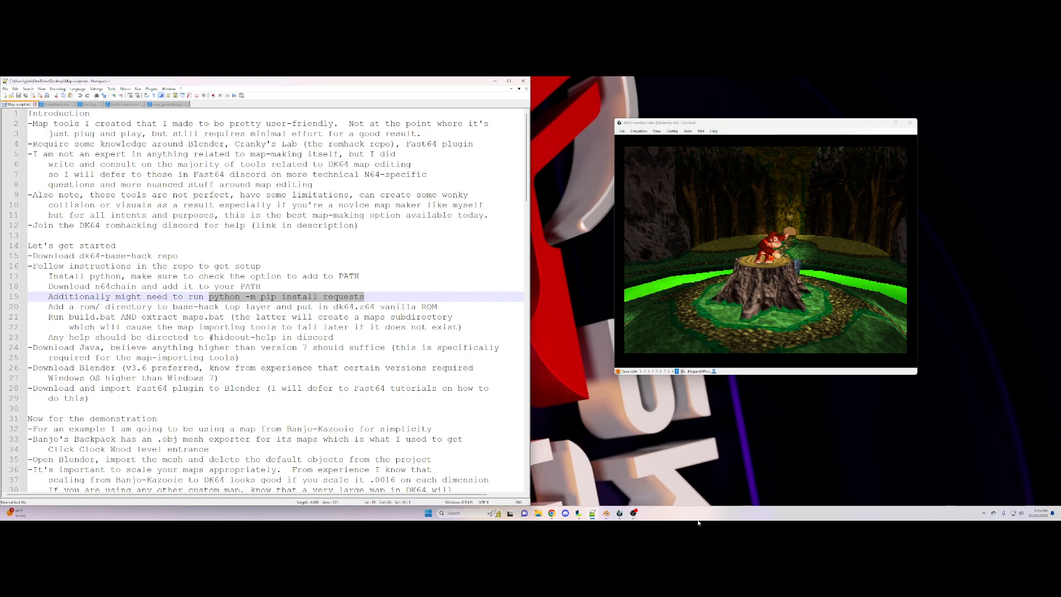
left_click(552, 513)
scroll(317, 282, "down", 10)
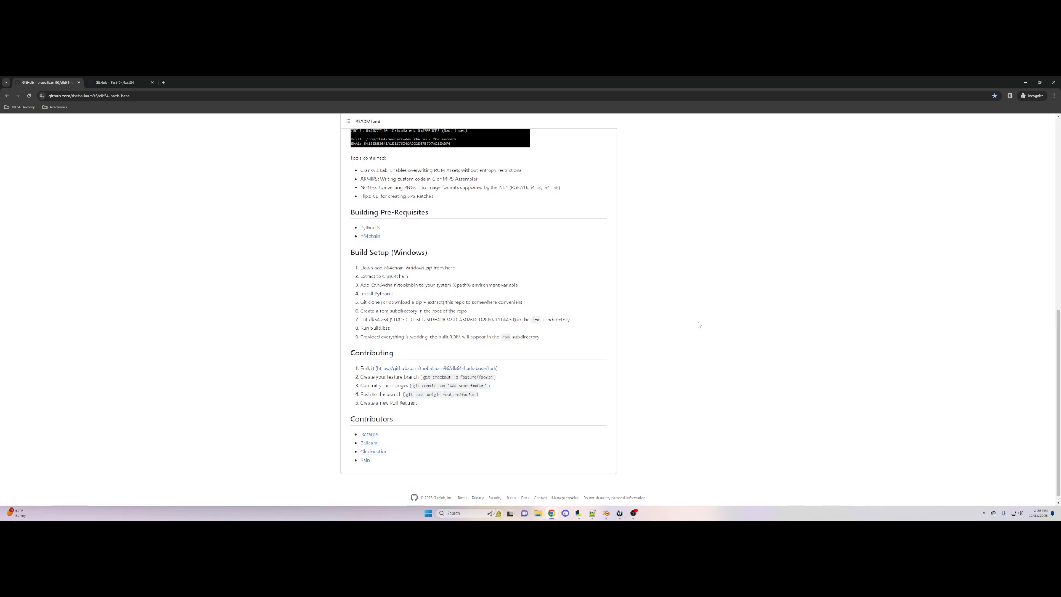
left_click(1026, 82)
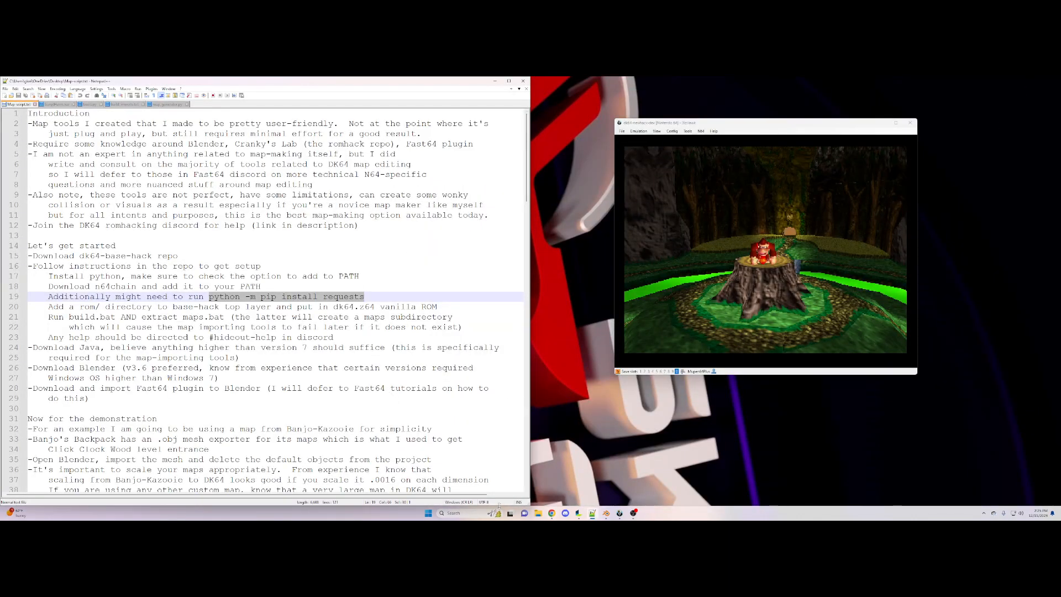
In File Explorer, open the rom subfolder of dk64-hack-base-main inside the Map Tutorial folder
left_click(537, 512)
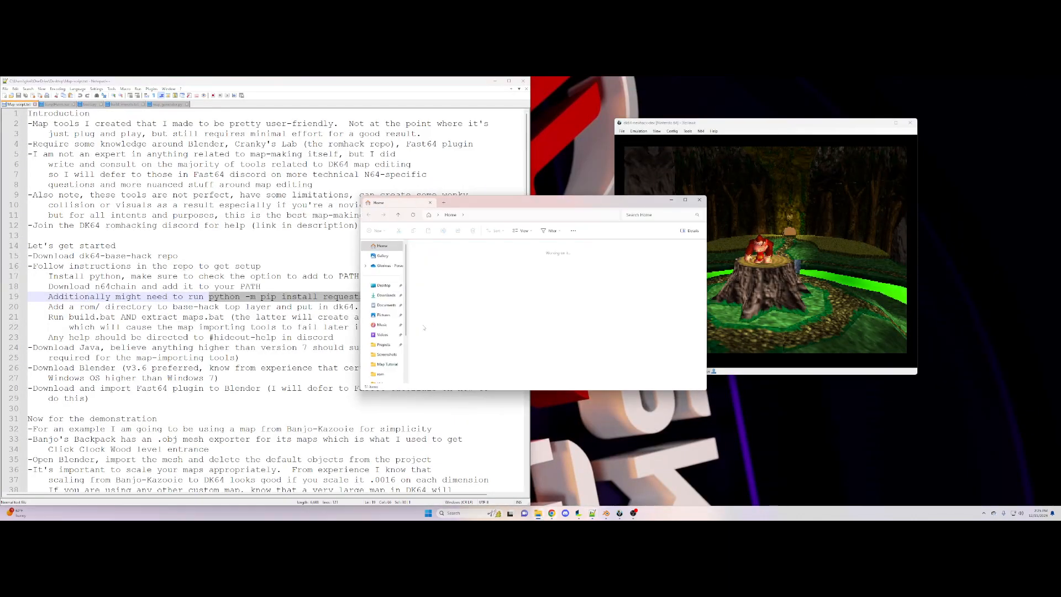
scroll(387, 317, "down", 2)
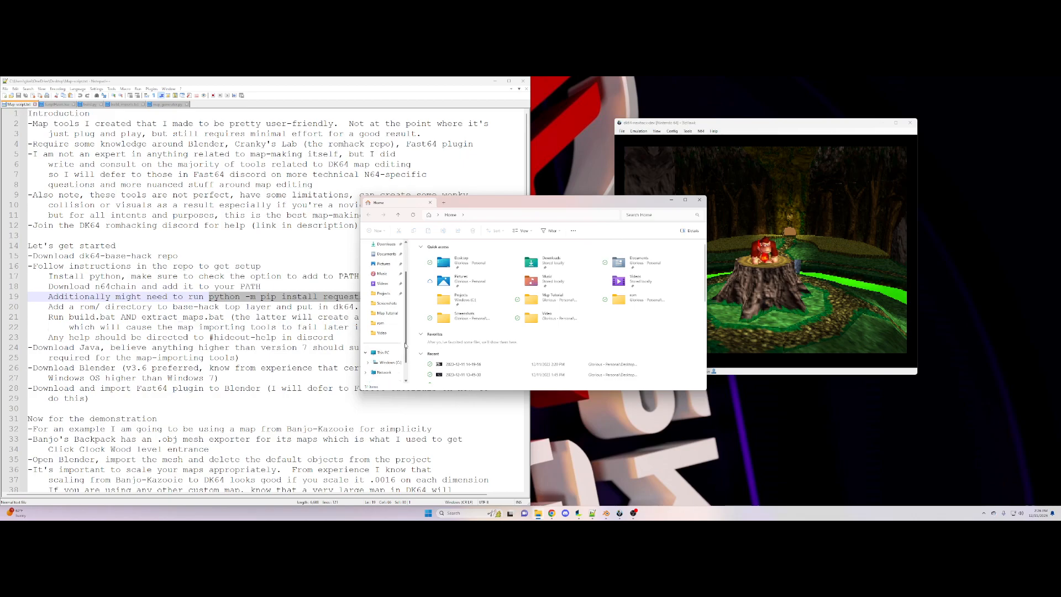
left_click(387, 314)
left_click(469, 257)
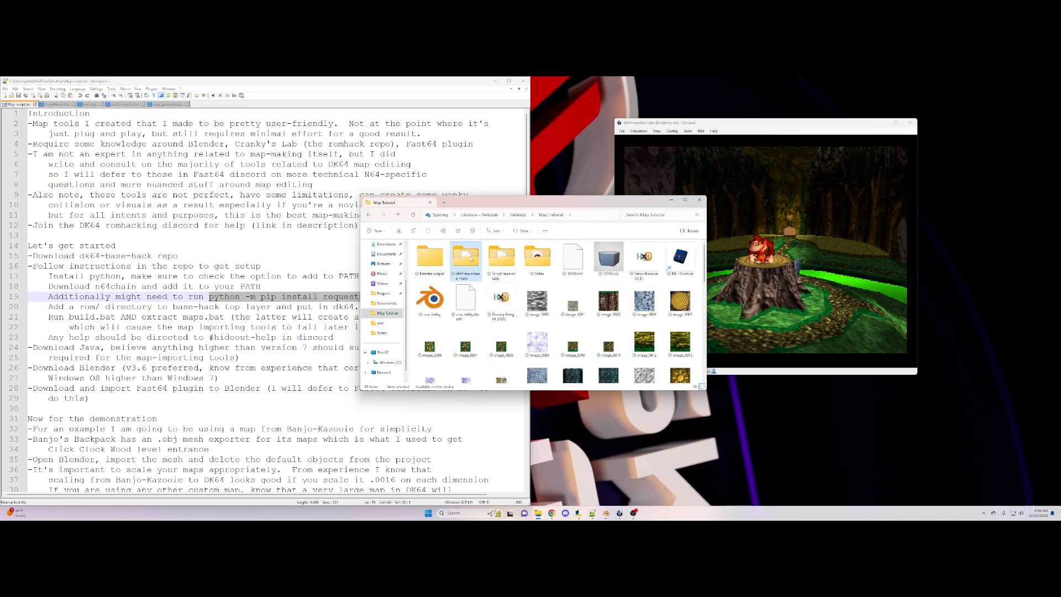
double_click(470, 258)
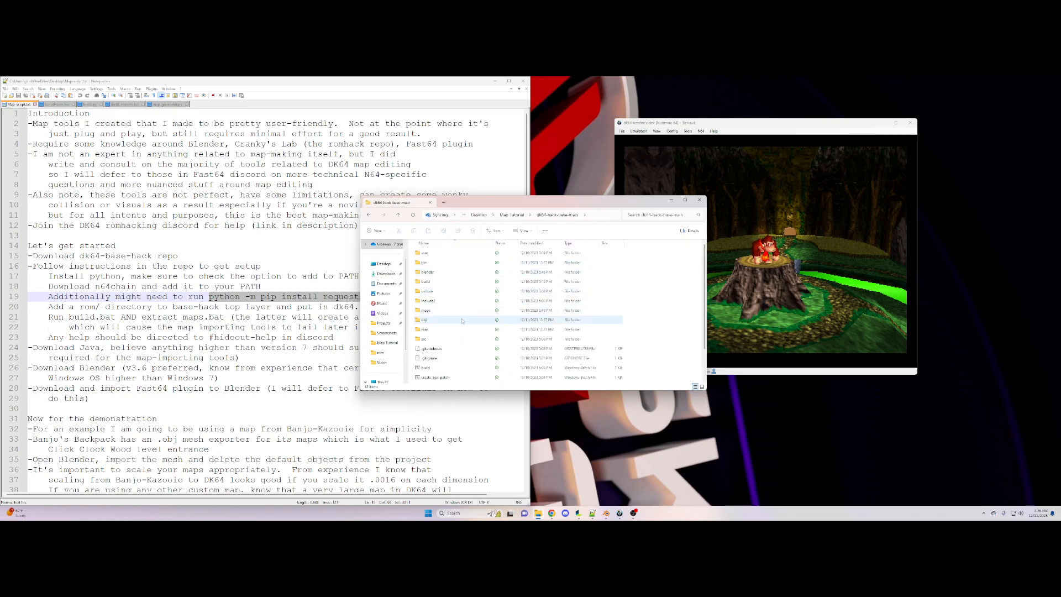
double_click(433, 331)
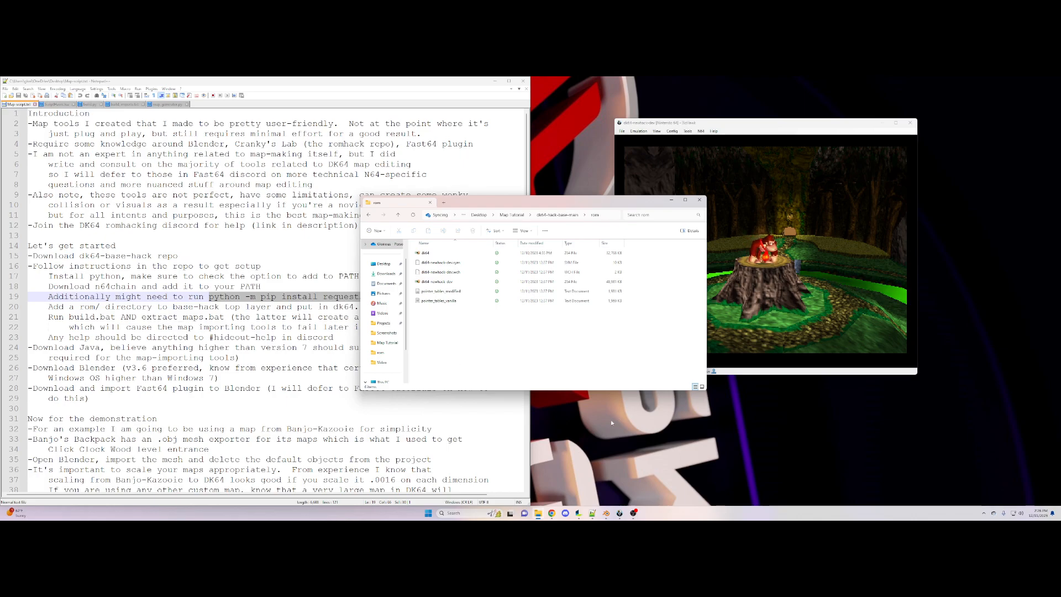
Examine the repository's maps folder and the contents of its 15 - Snide_s_H_Q subfolder
left_click(271, 386)
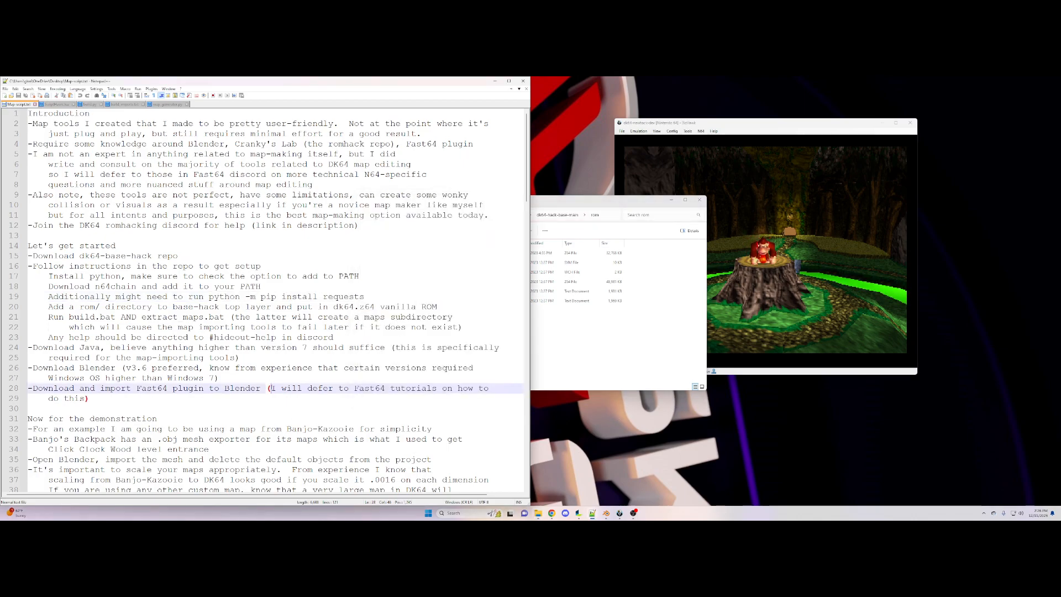
left_click(641, 315)
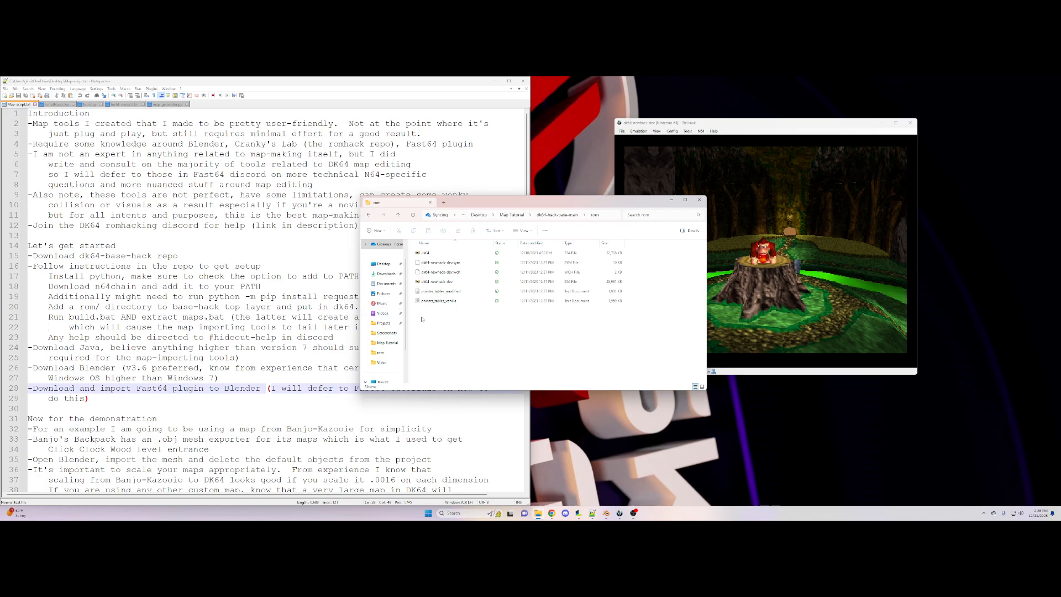
left_click(558, 215)
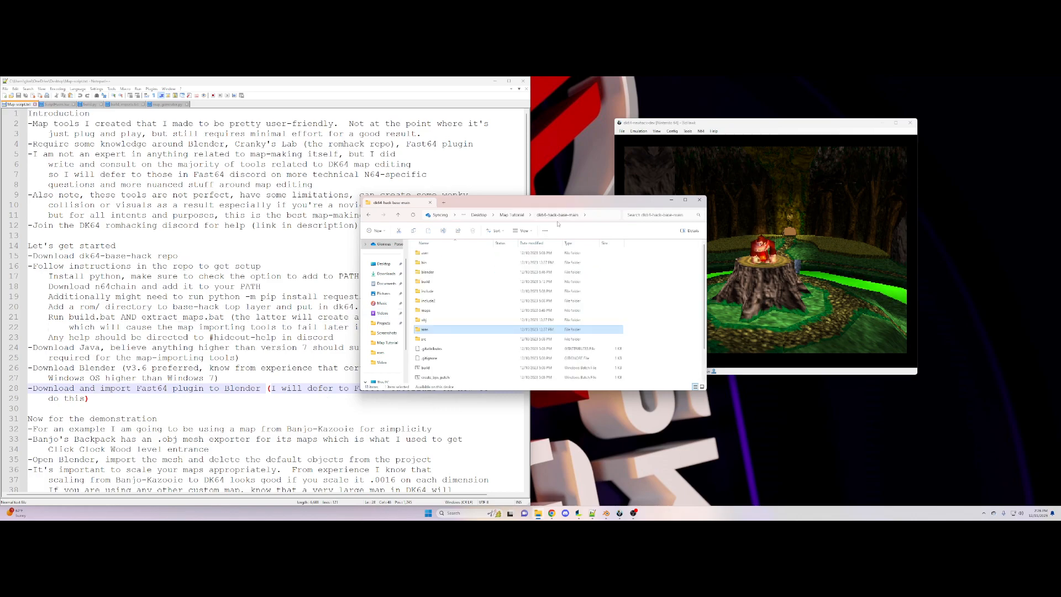
double_click(439, 310)
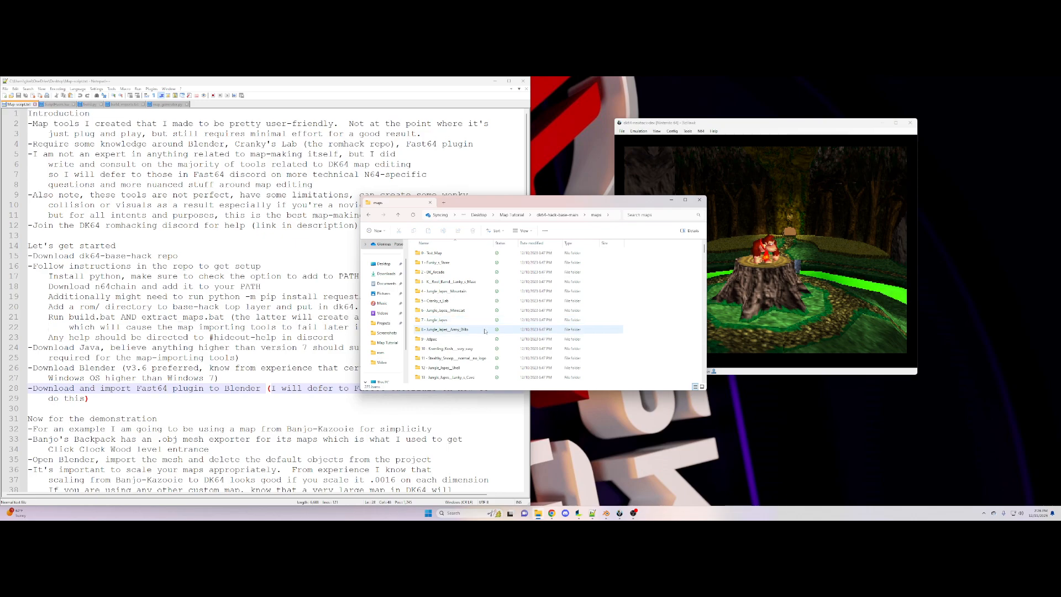
scroll(465, 352, "down", 2)
double_click(450, 342)
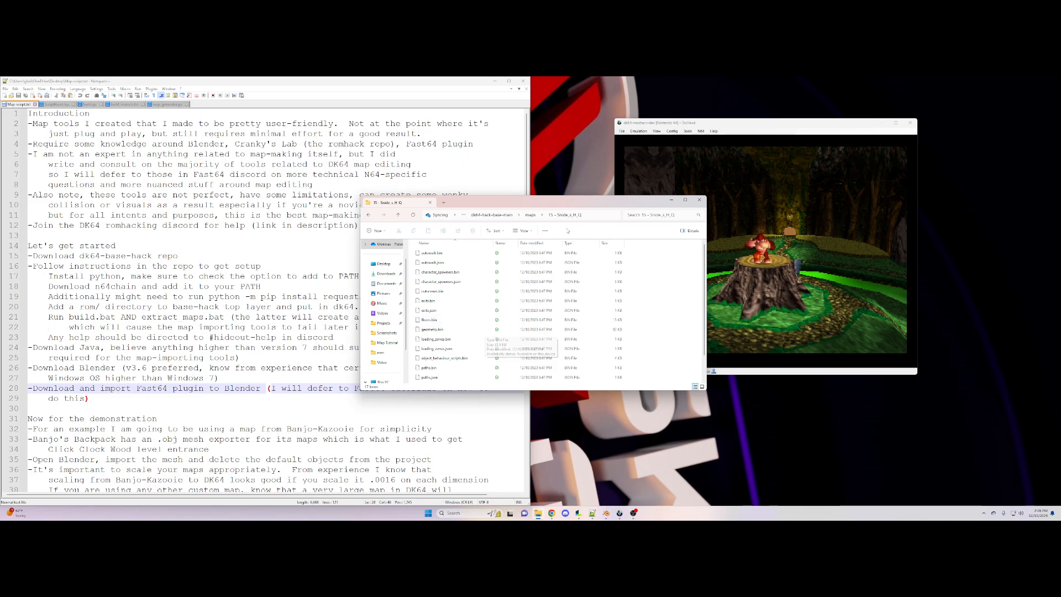
left_click(530, 215)
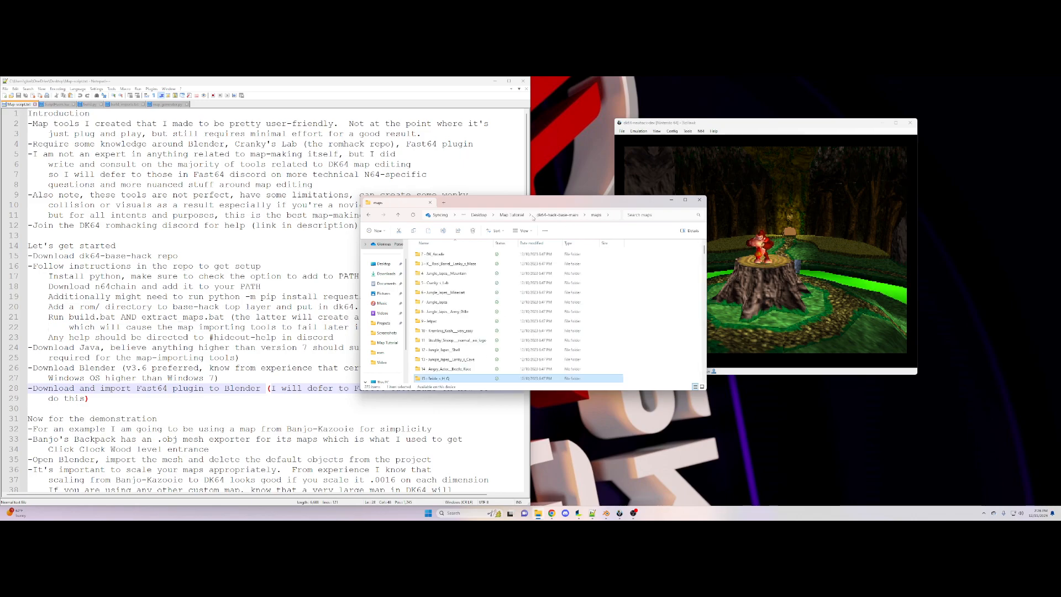
Run the build batch file from the dk64-hack-base-main folder
left_click(557, 215)
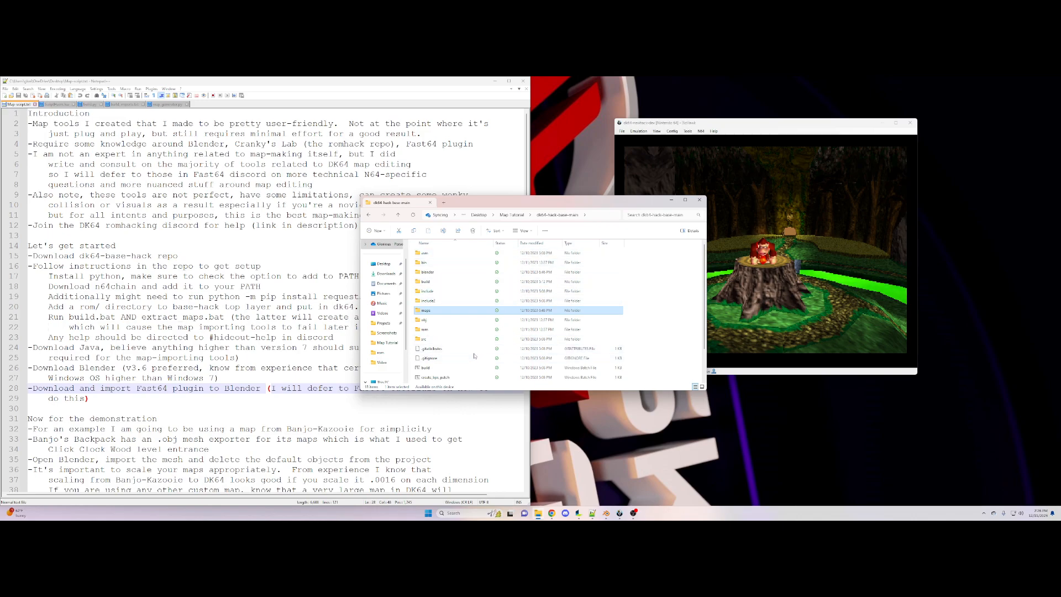
scroll(438, 333, "down", 1)
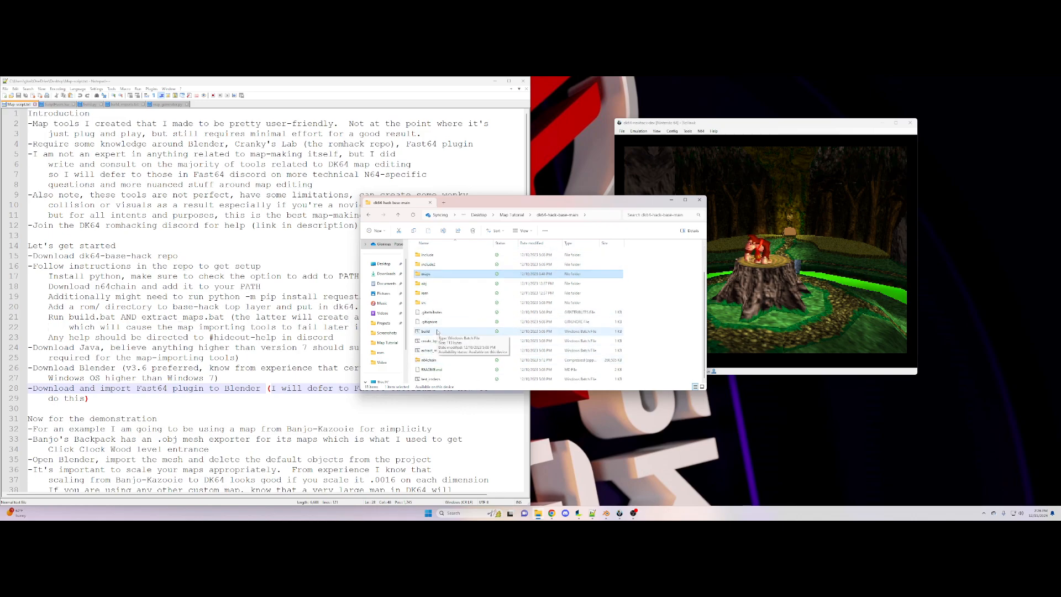
double_click(438, 332)
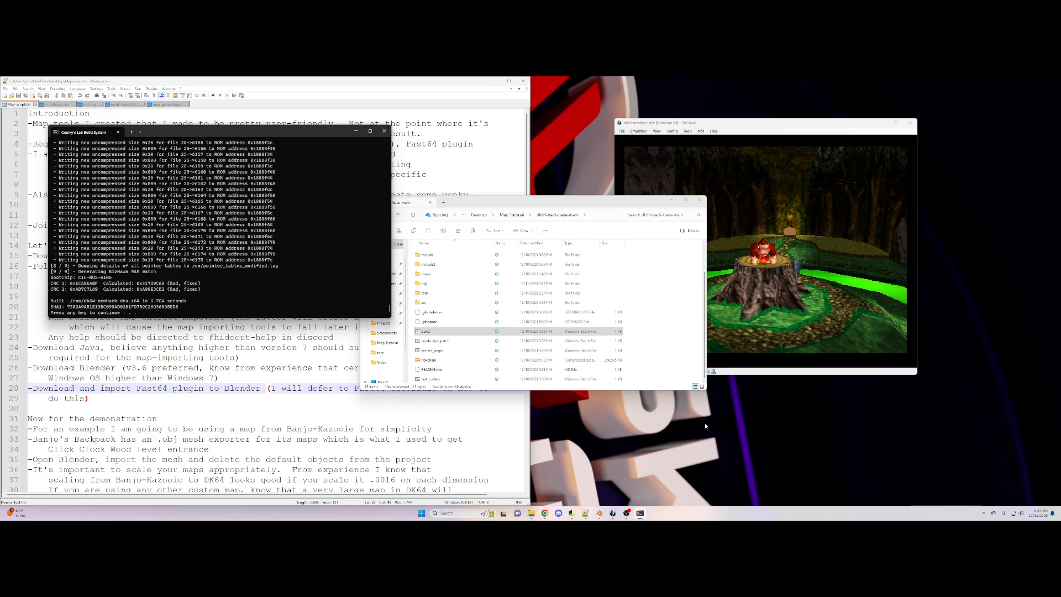
Locate the built dk64-newhack-dev ROM in the rom folder, close the build console and return to dk64-hack-base-main
double_click(435, 297)
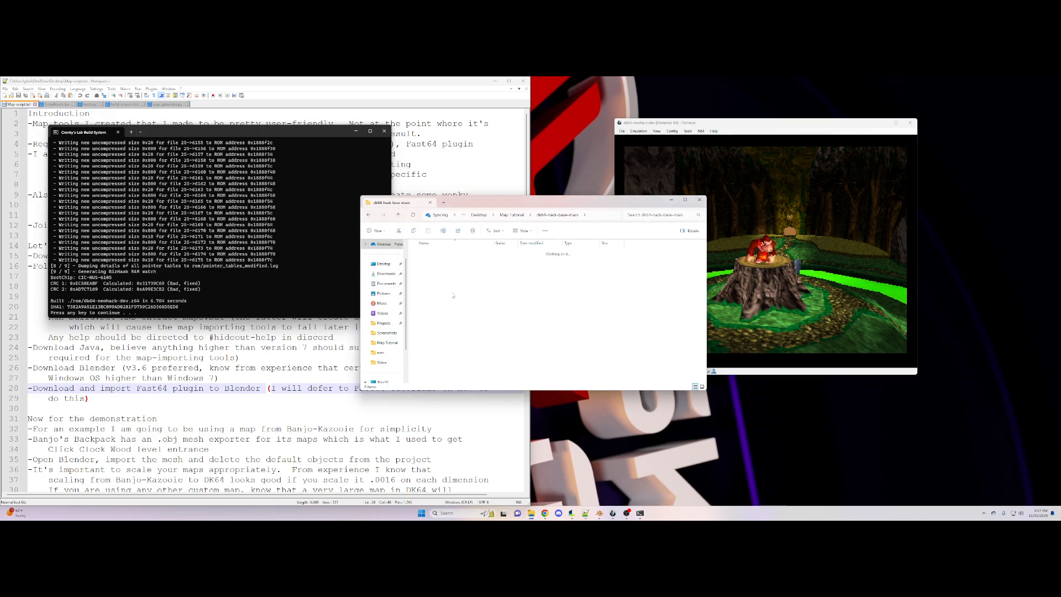
left_click(487, 282)
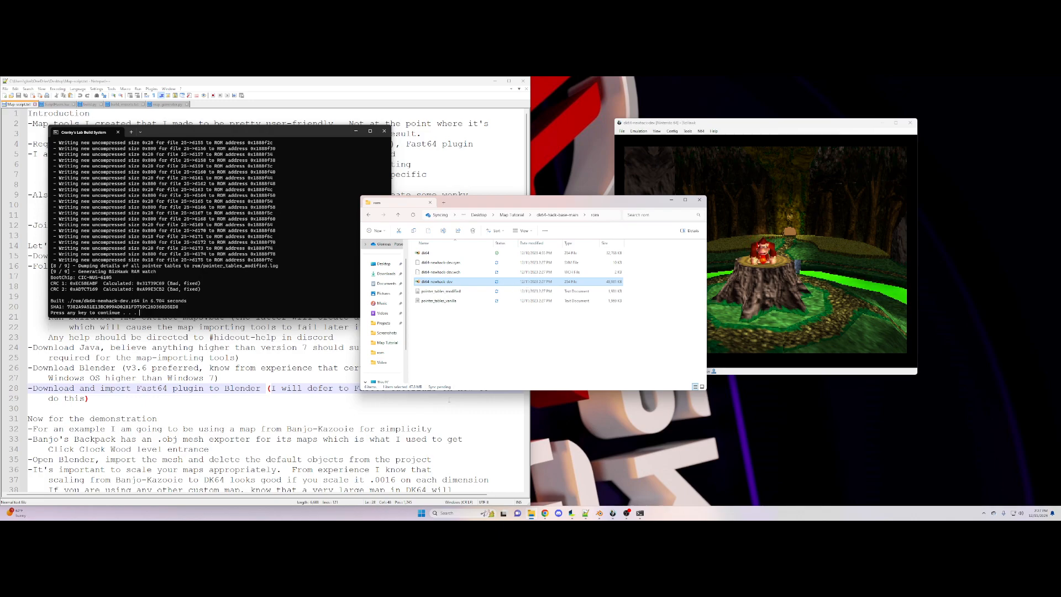
left_click(384, 131)
left_click(554, 215)
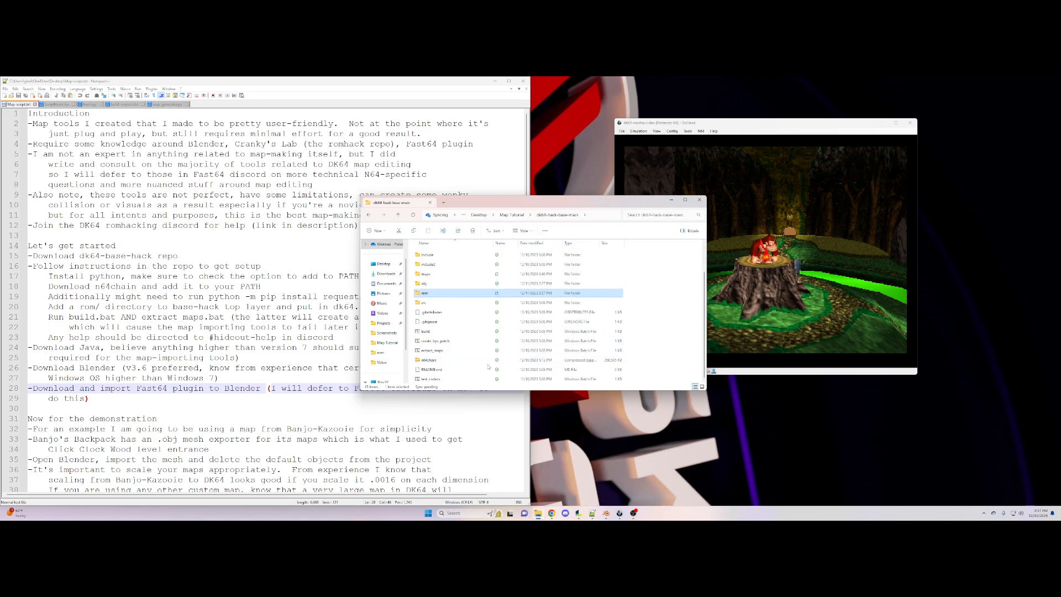
Point out the extract_maps batch file and the maps folder in dk64-hack-base-main, and return to the notes
left_click(440, 353)
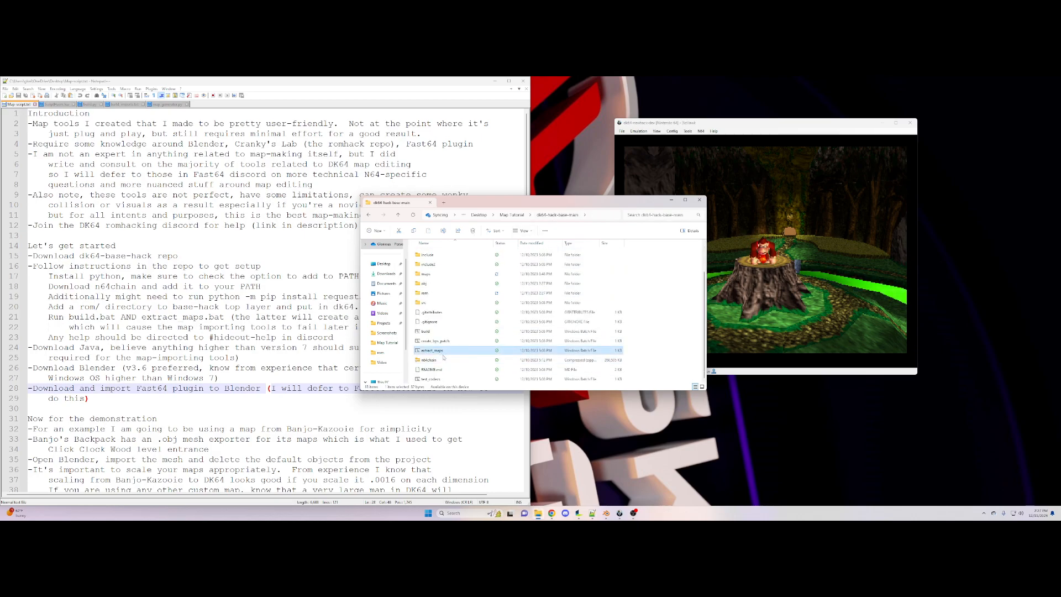
left_click(646, 282)
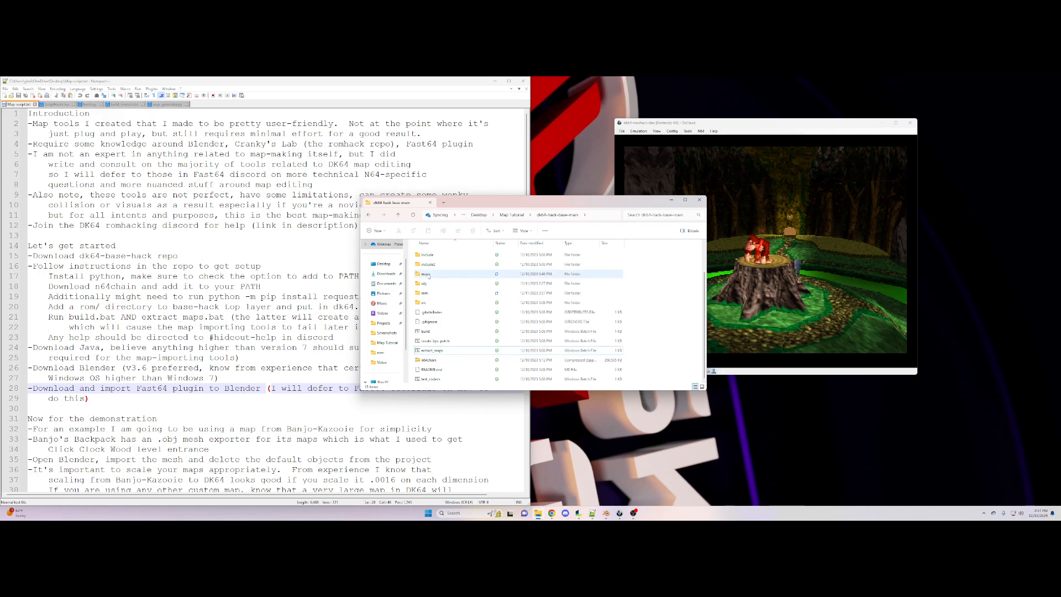
left_click(425, 275)
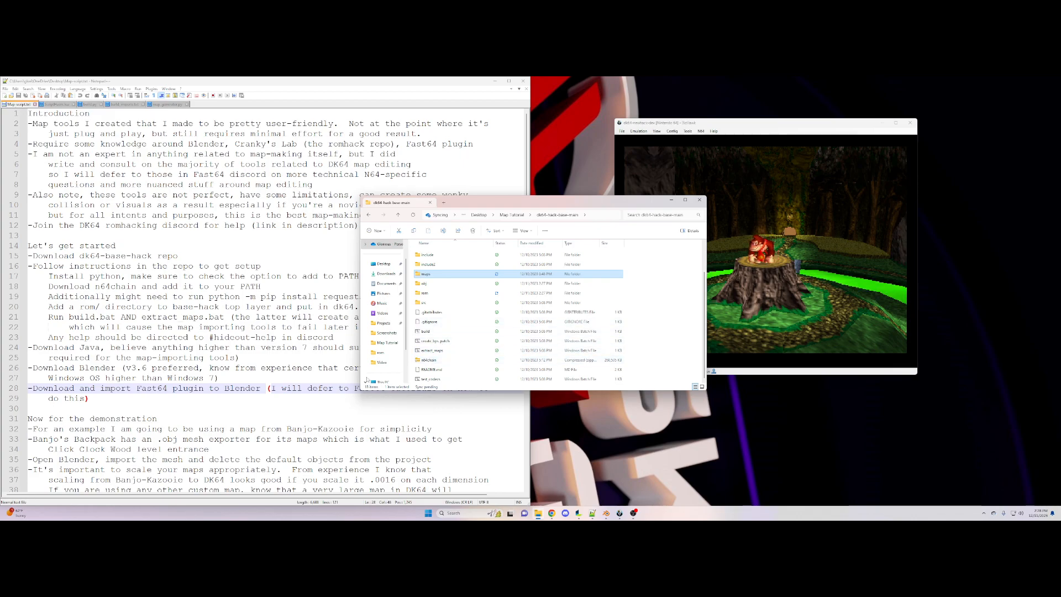
left_click(236, 407)
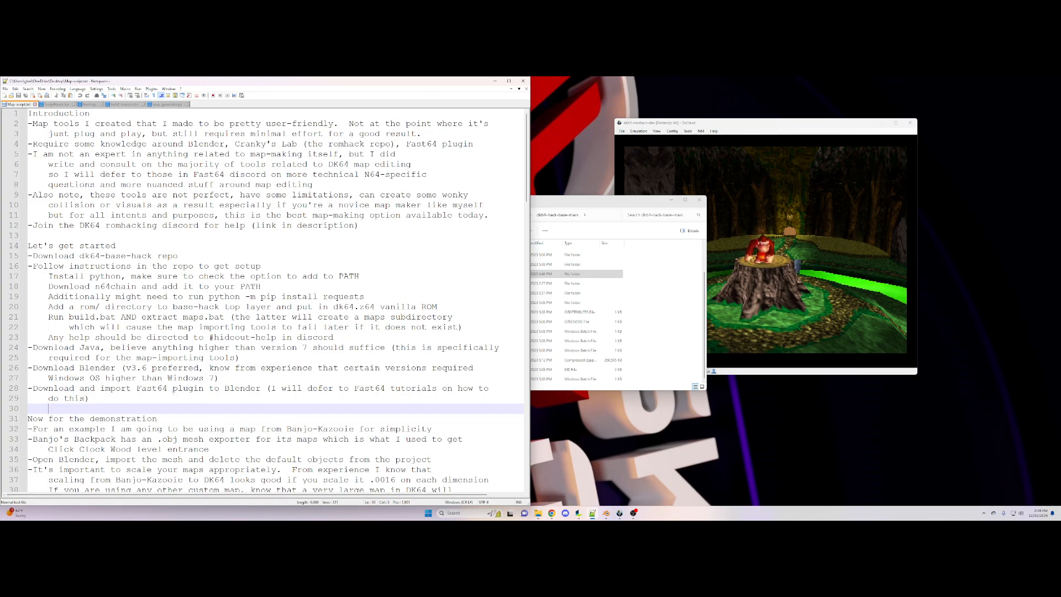
Switch to Chrome to view the Fast64 GitHub repository and its latest release, and return to the notes
left_click(552, 513)
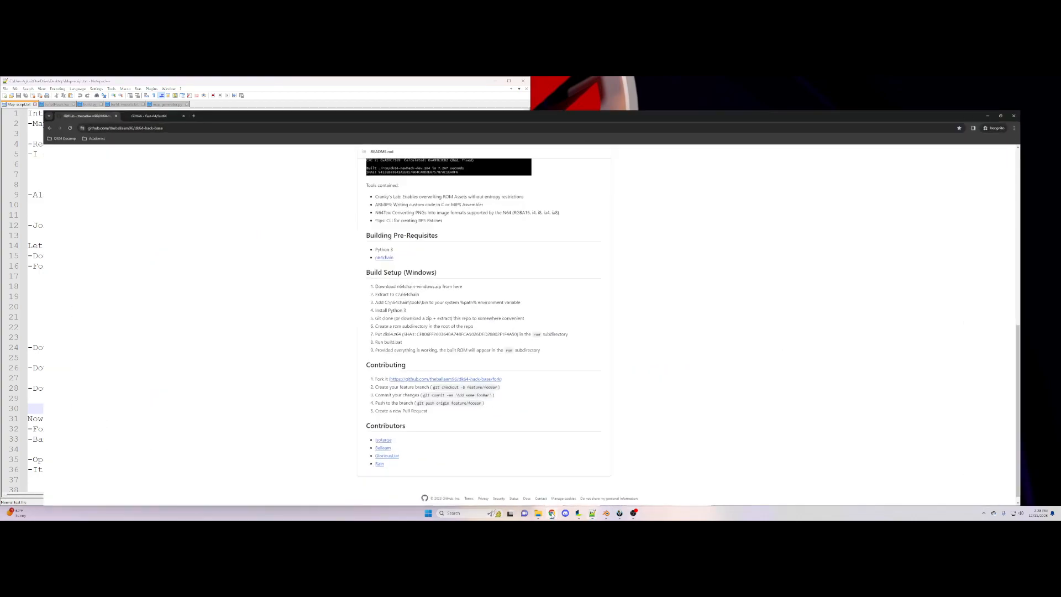
left_click(117, 83)
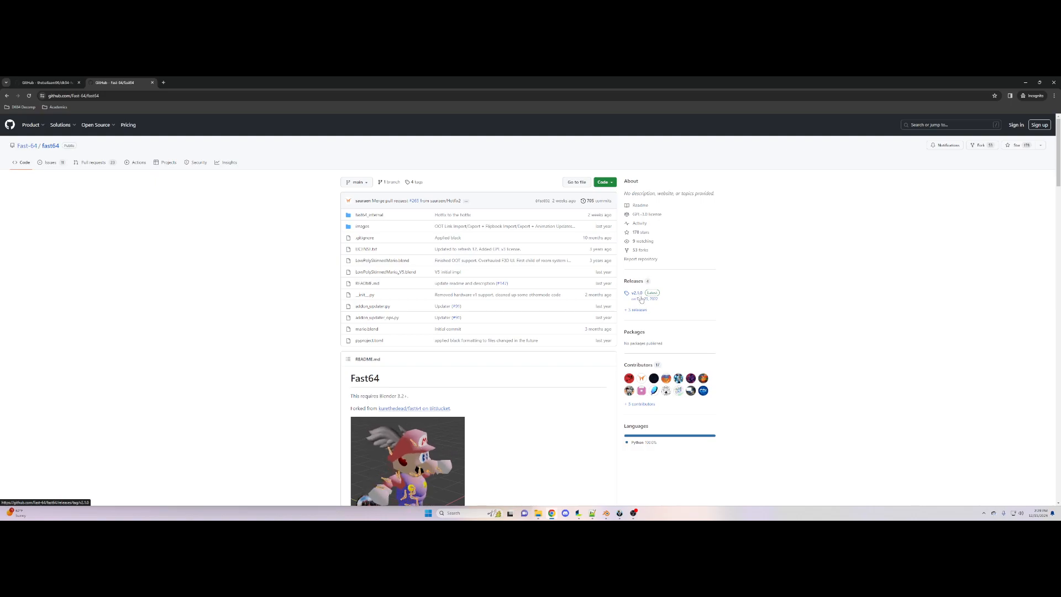
left_click(1026, 84)
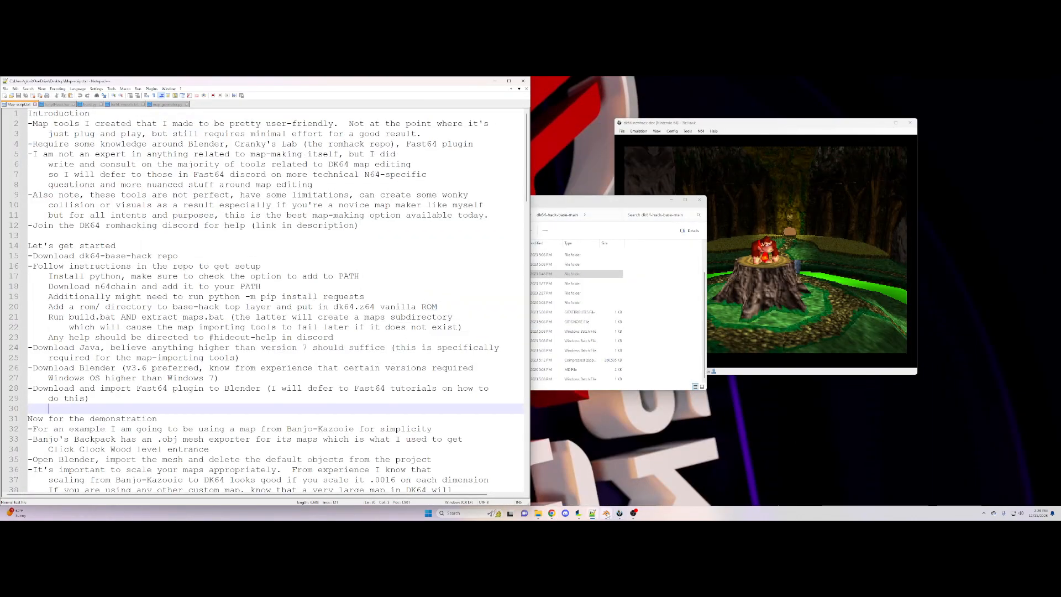
Read the demonstration section of the notes, covering map scaling, Fast64 settings, materials and vertex colors
mouse_move(607, 514)
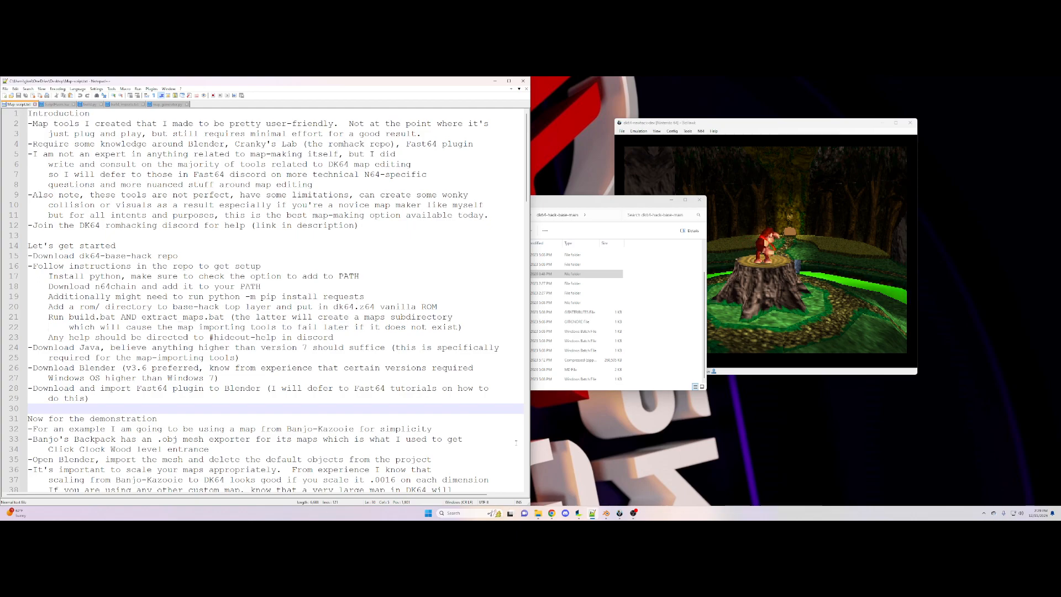
scroll(315, 403, "down", 3)
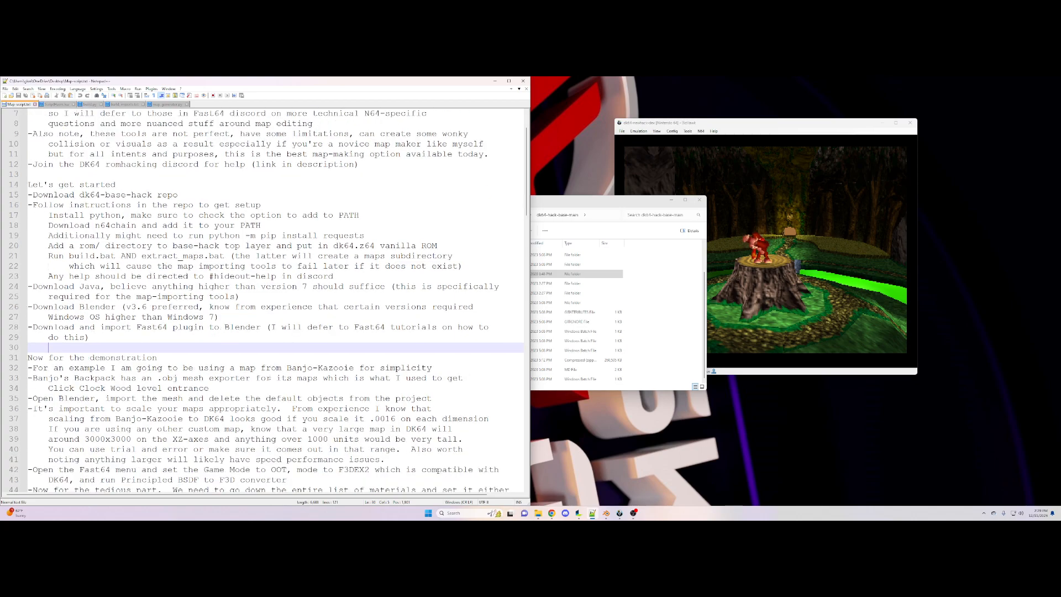
scroll(271, 381, "down", 2)
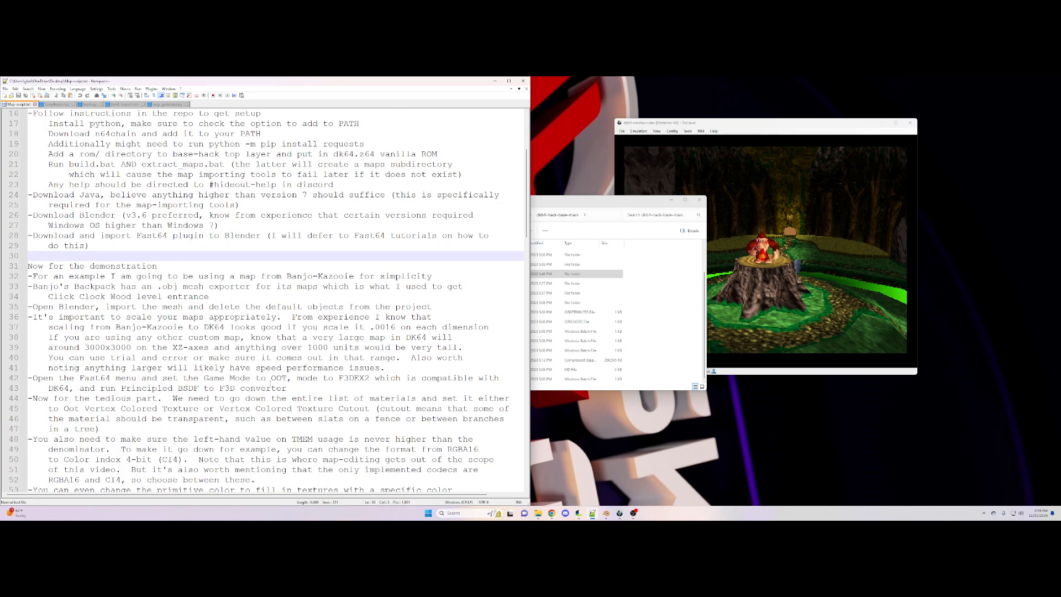
scroll(270, 381, "down", 2)
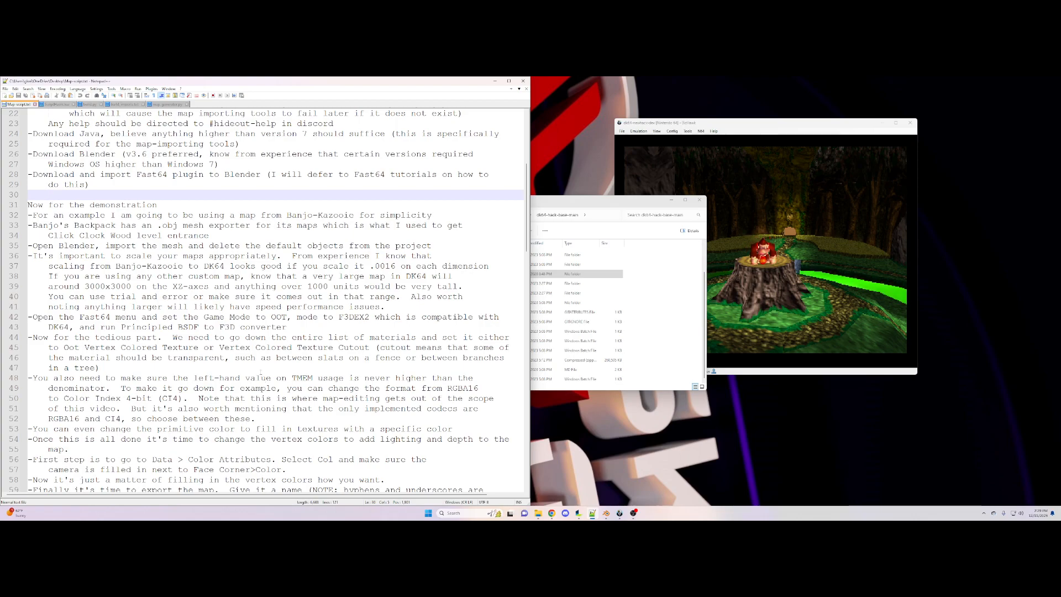
Switch to Blender and delete the default collection along with its camera, cube and light
left_click(721, 268)
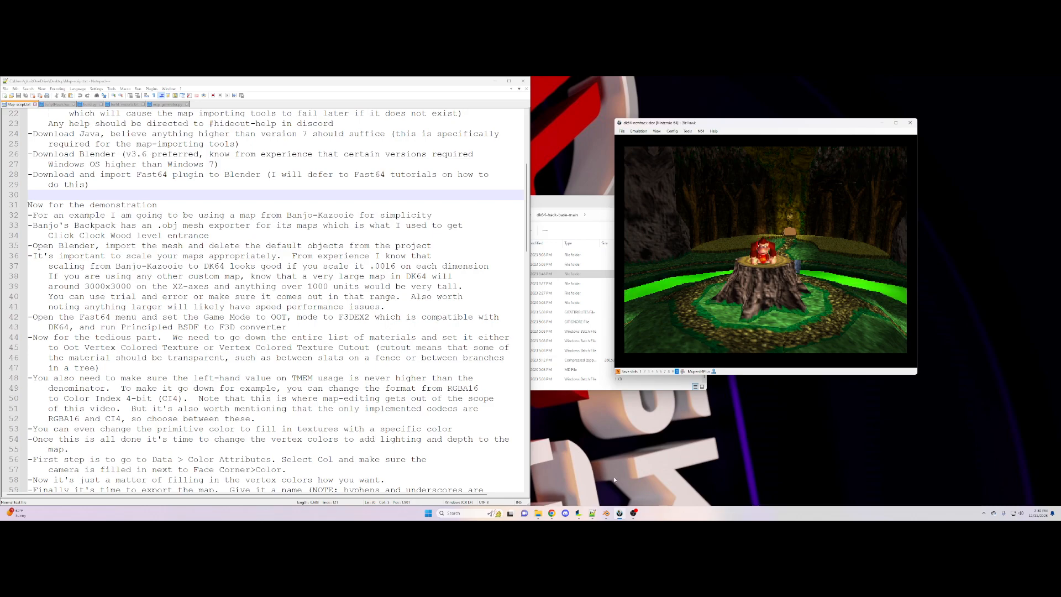
left_click(606, 514)
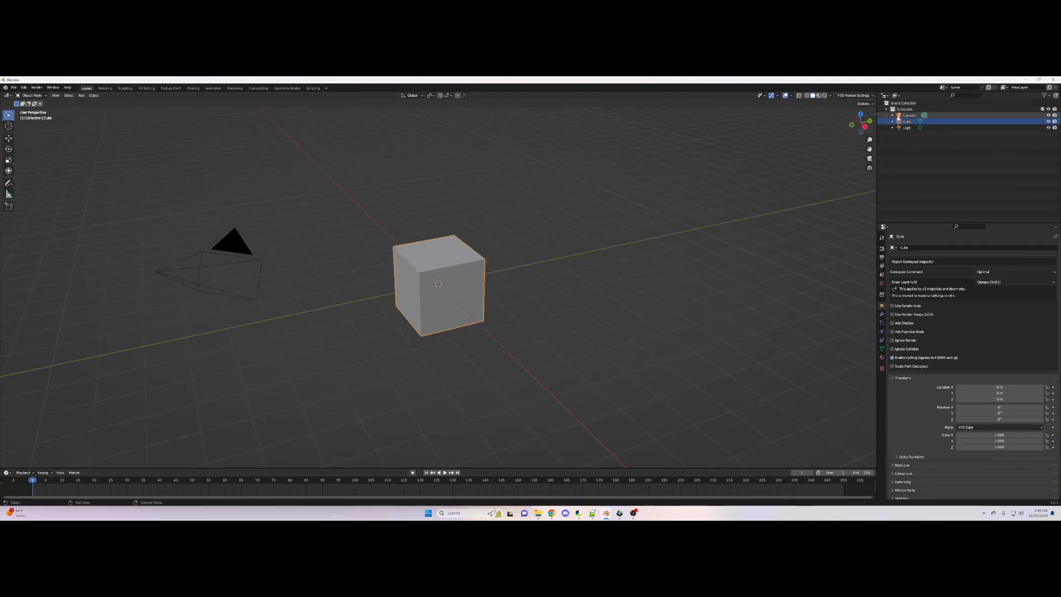
left_click(903, 108)
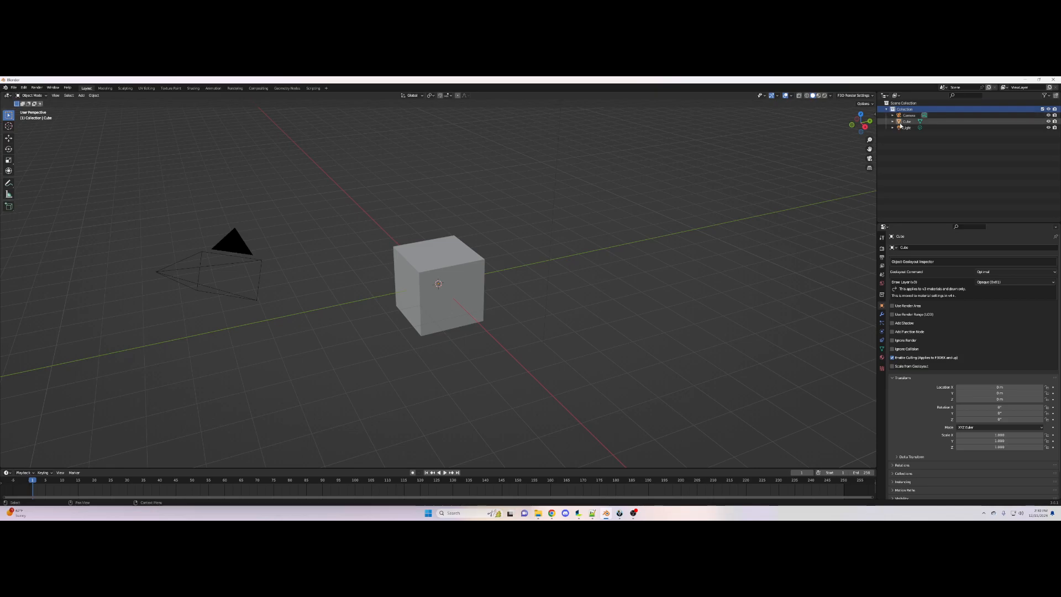
key("Delete")
left_click(901, 111)
key("Delete")
left_click(900, 111)
key("Delete")
left_click(901, 111)
key("Delete")
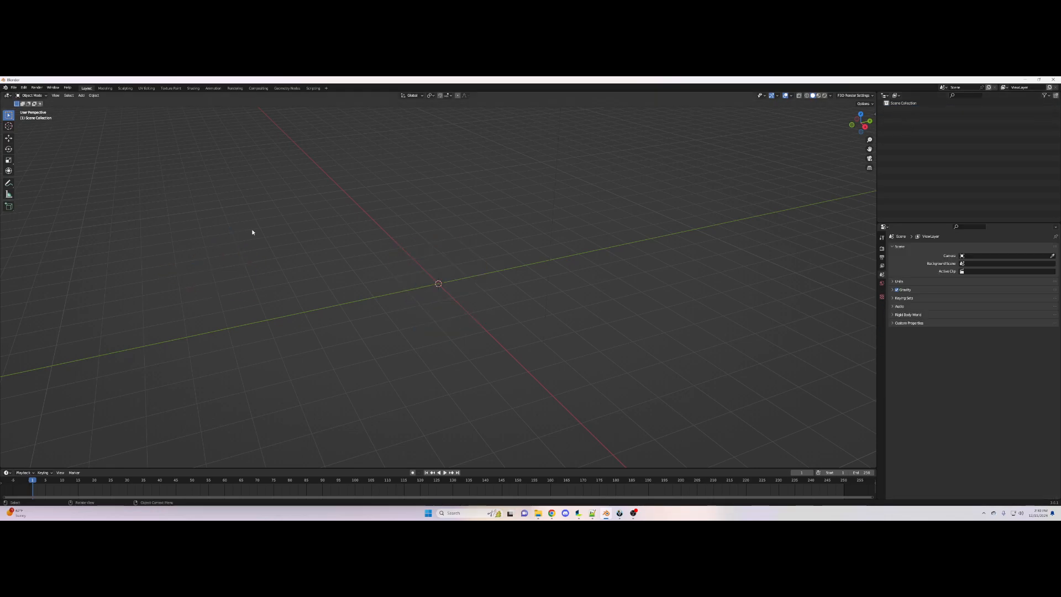
Import the Wavefront OBJ map mesh from the Map Tutorial folder and display it with Material Preview shading
left_click(13, 87)
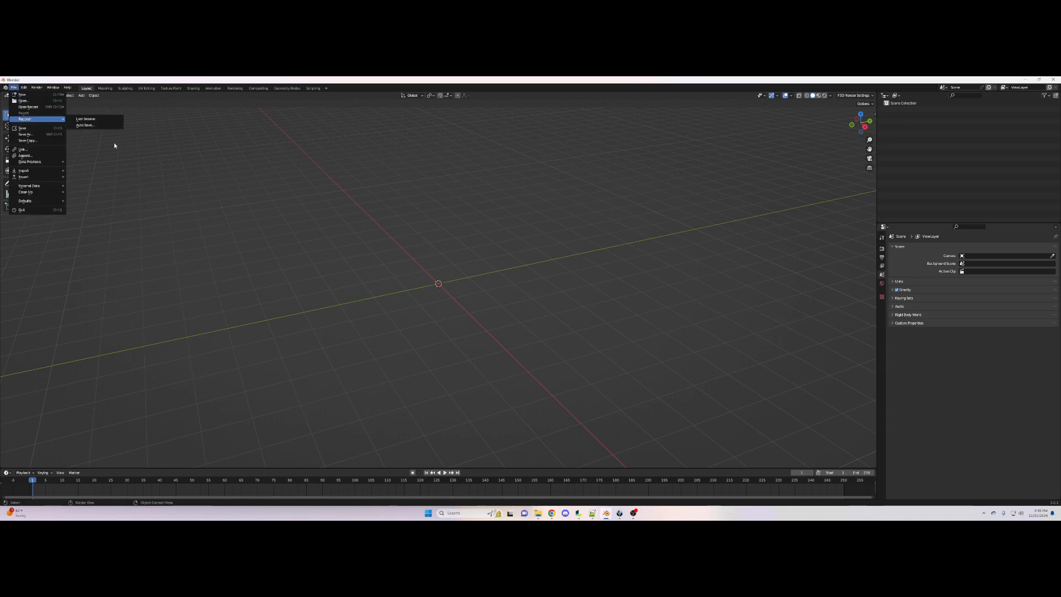
mouse_move(45, 175)
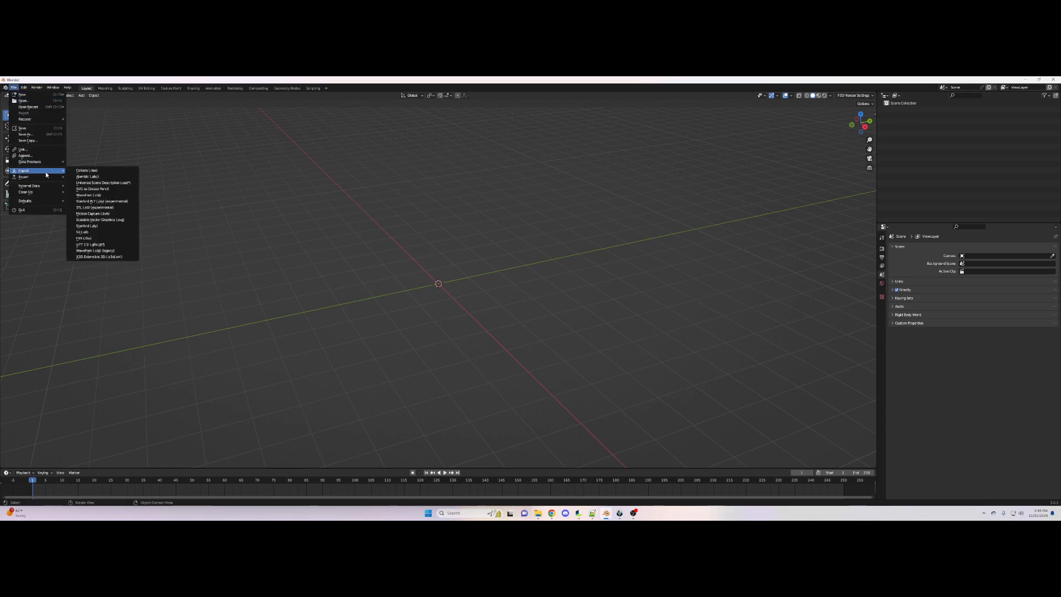
left_click(95, 196)
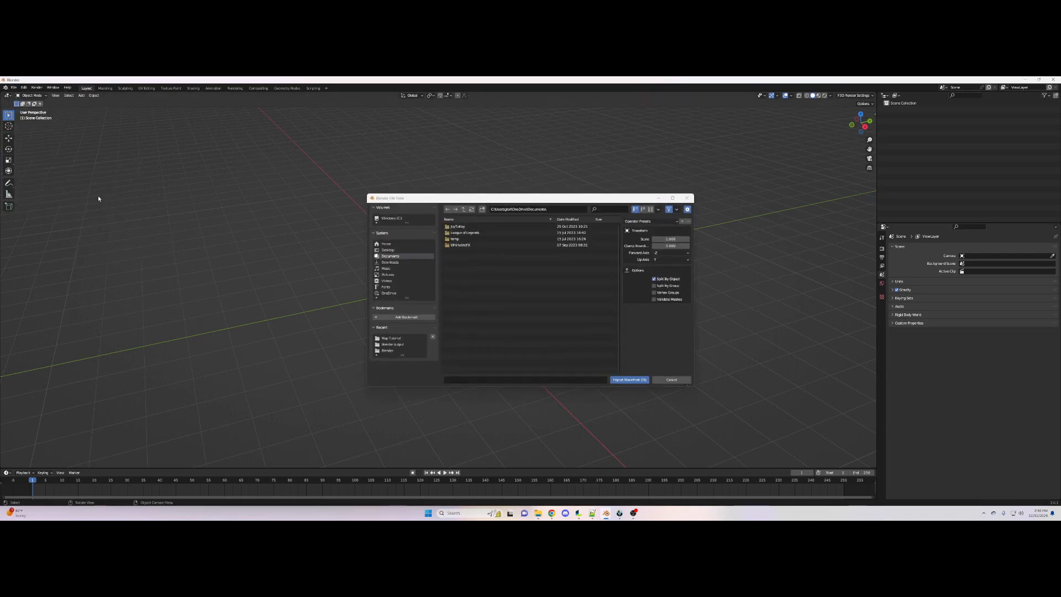
left_click(395, 338)
left_click(470, 257)
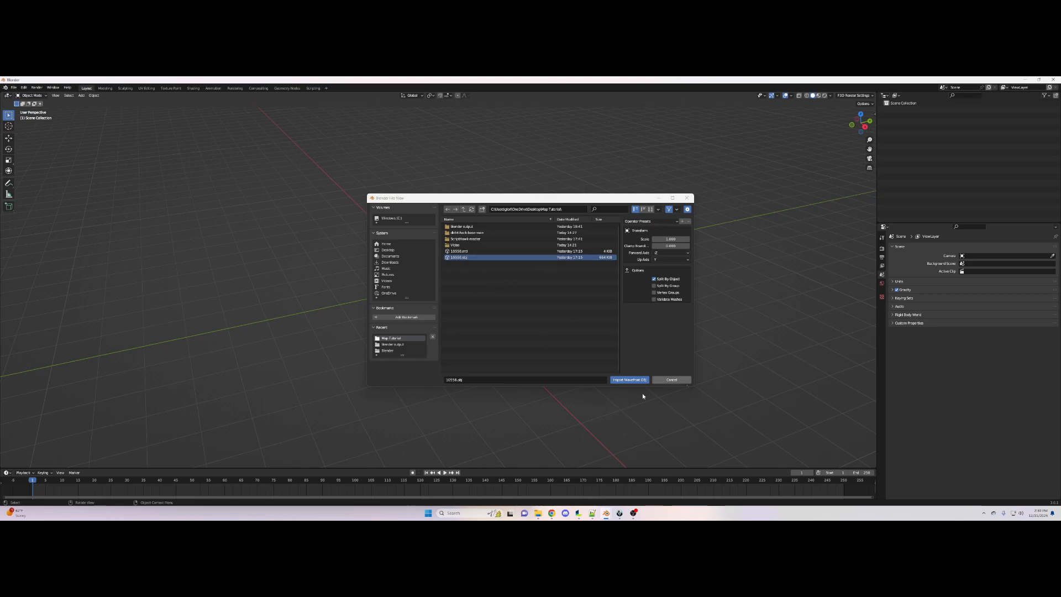
left_click(630, 381)
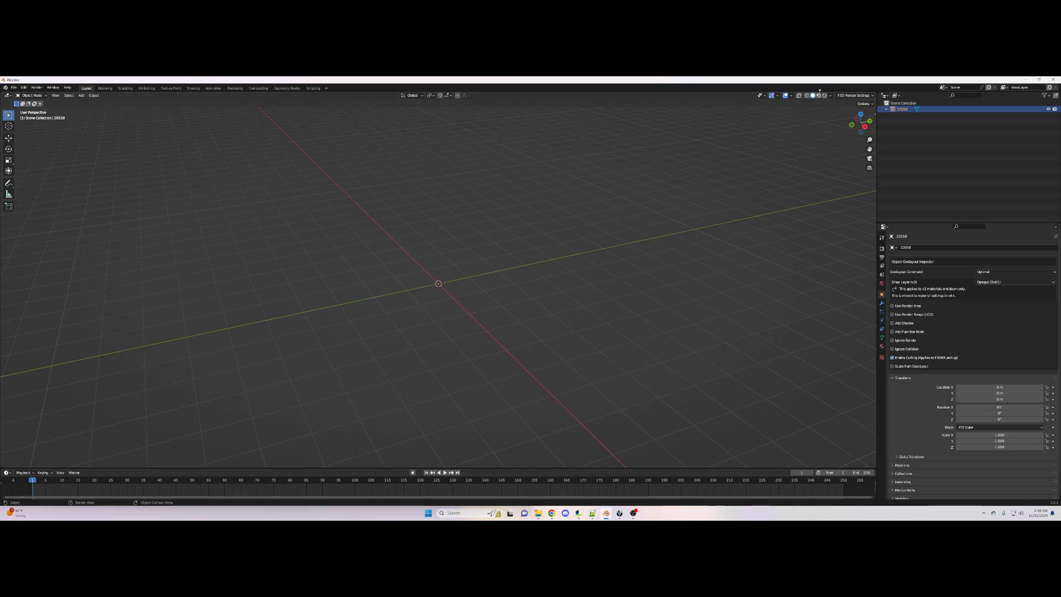
scroll(518, 231, "down", 20)
scroll(518, 231, "up", 15)
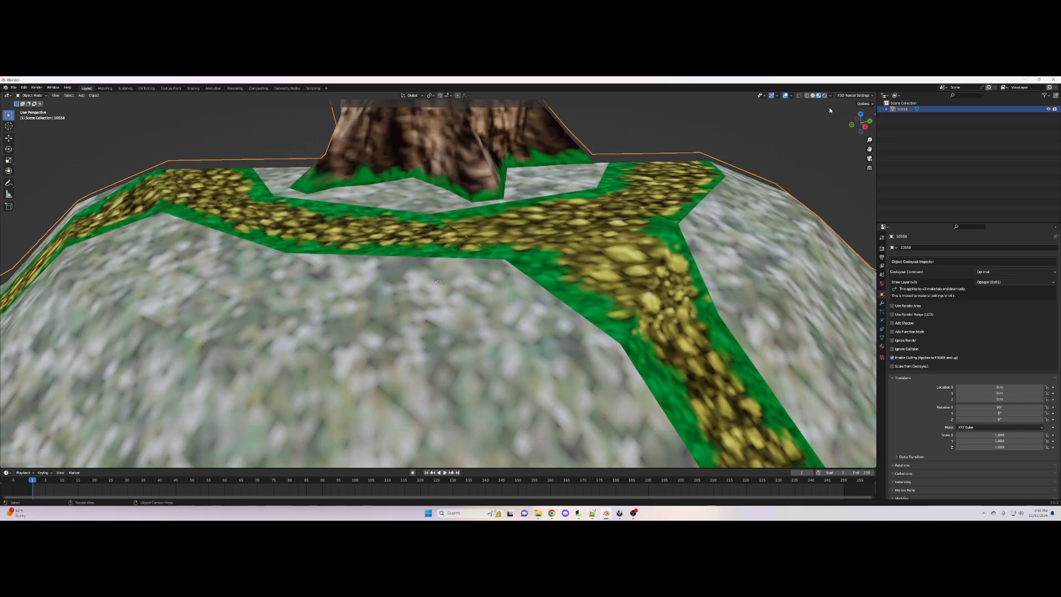
scroll(831, 109, "up", 2)
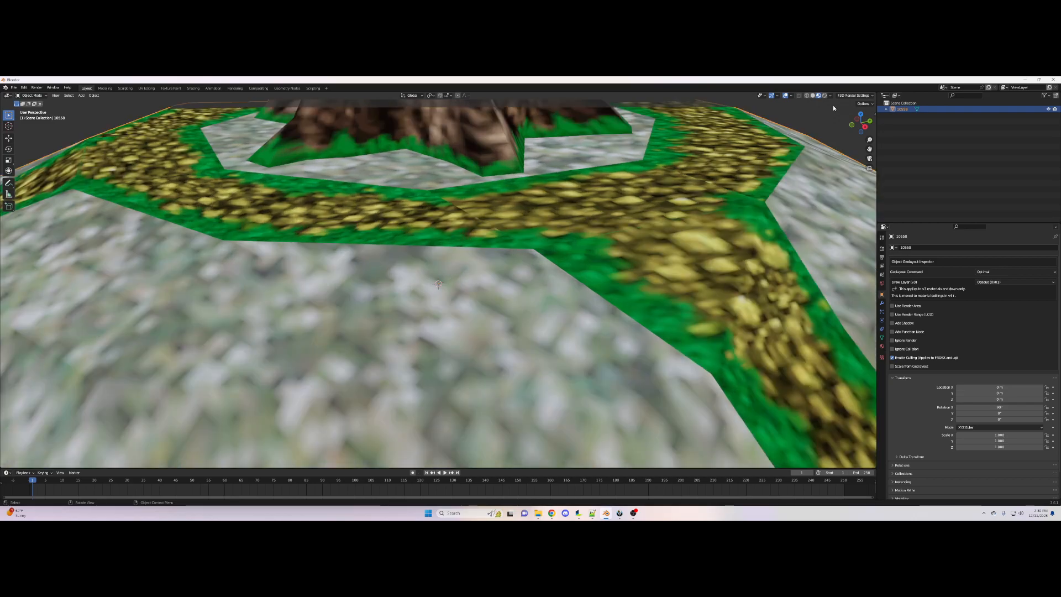
scroll(835, 107, "down", 2)
Set the imported map's scale to .0016 on the X, Y and Z axes
left_click(868, 99)
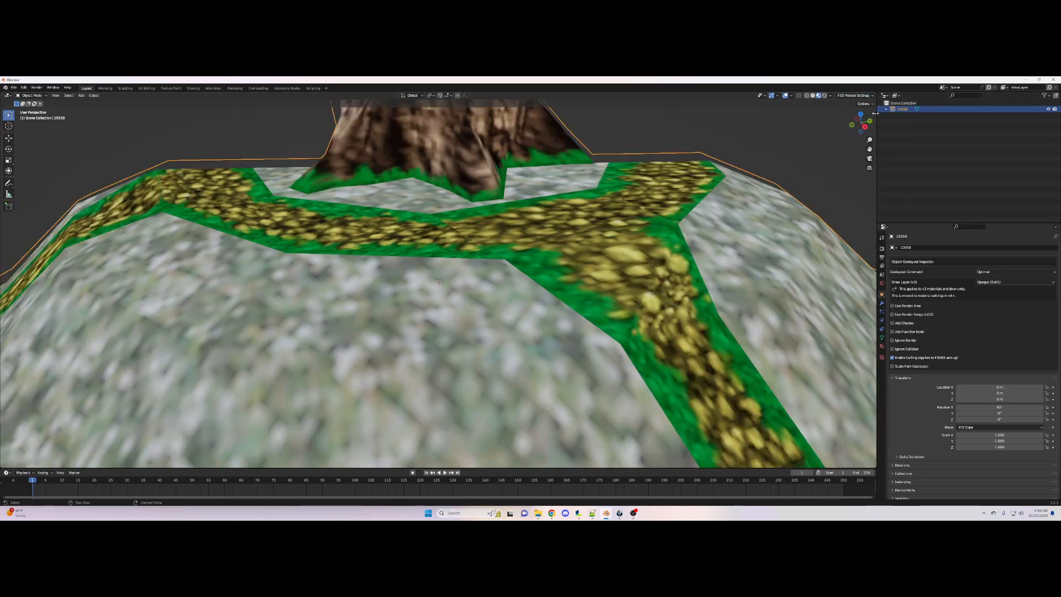
left_click(875, 113)
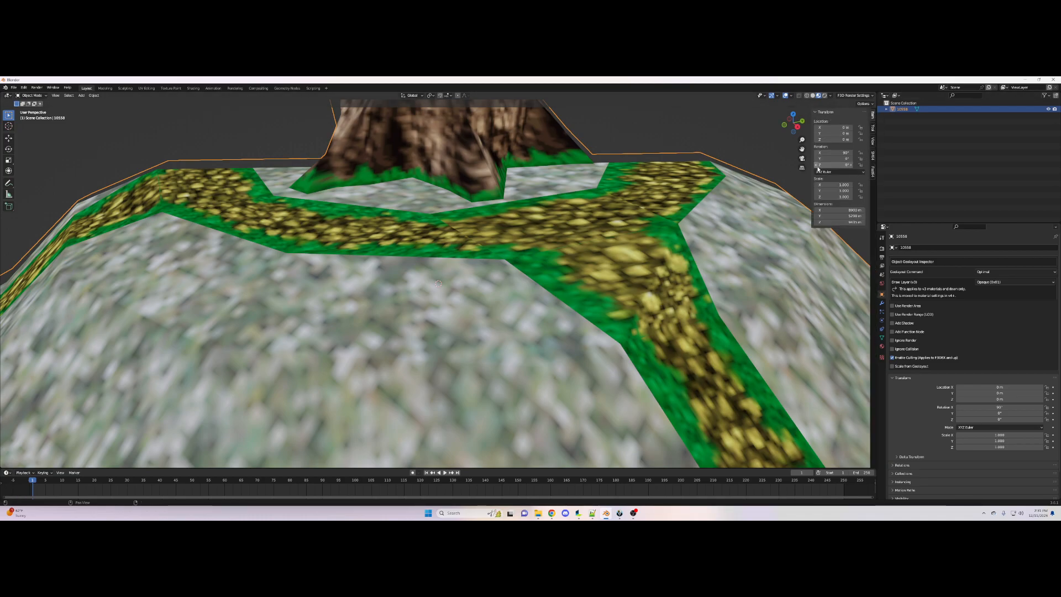
left_click(838, 184)
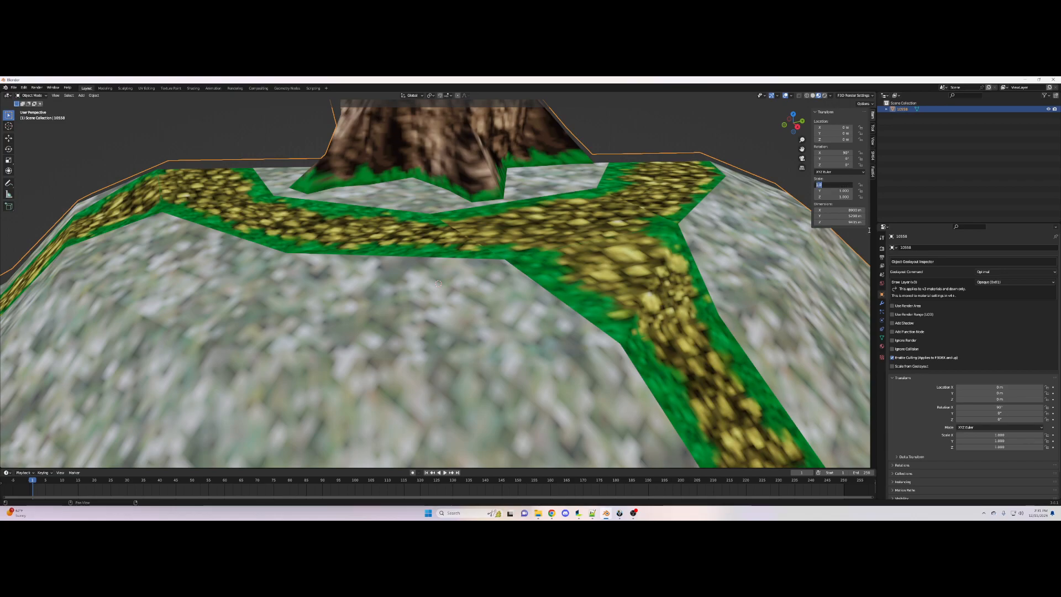
key("BackSpace")
key("Left")
key("Left")
type("0")
key("Return")
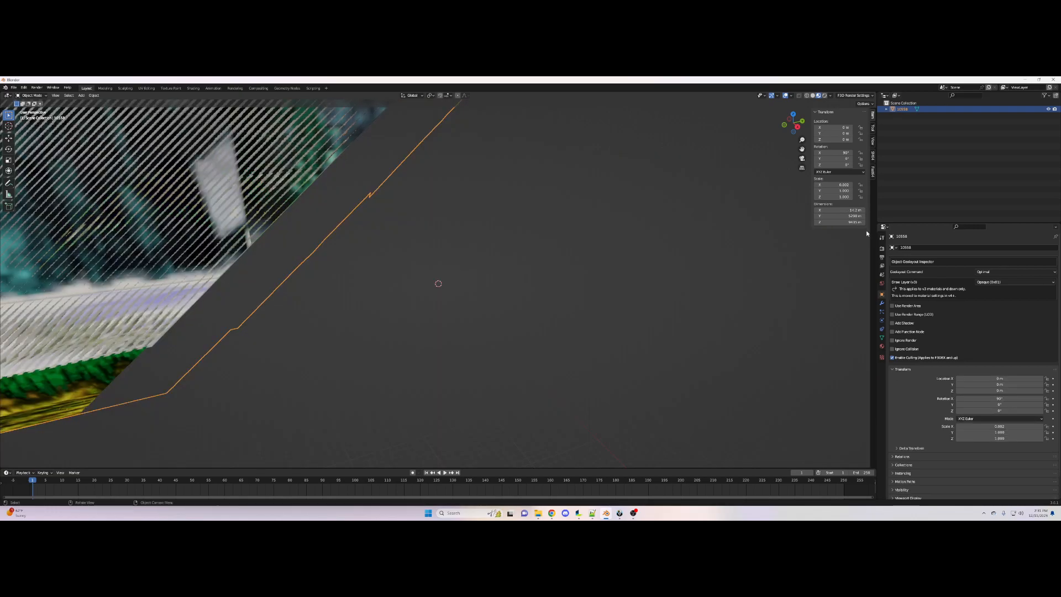
left_click(838, 190)
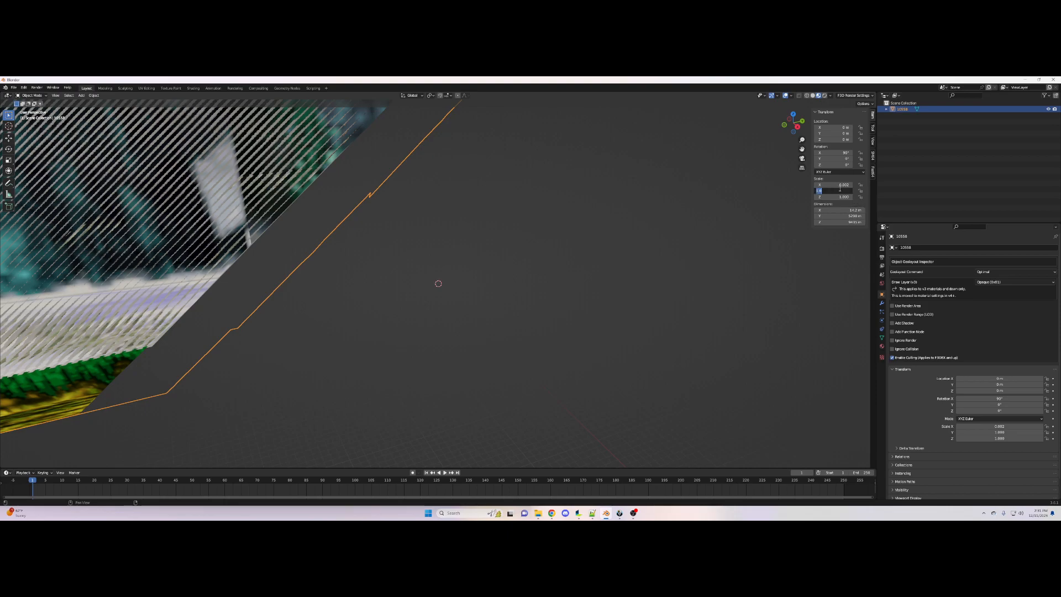
type(".0016")
key("Return")
left_click(844, 196)
type(".0016")
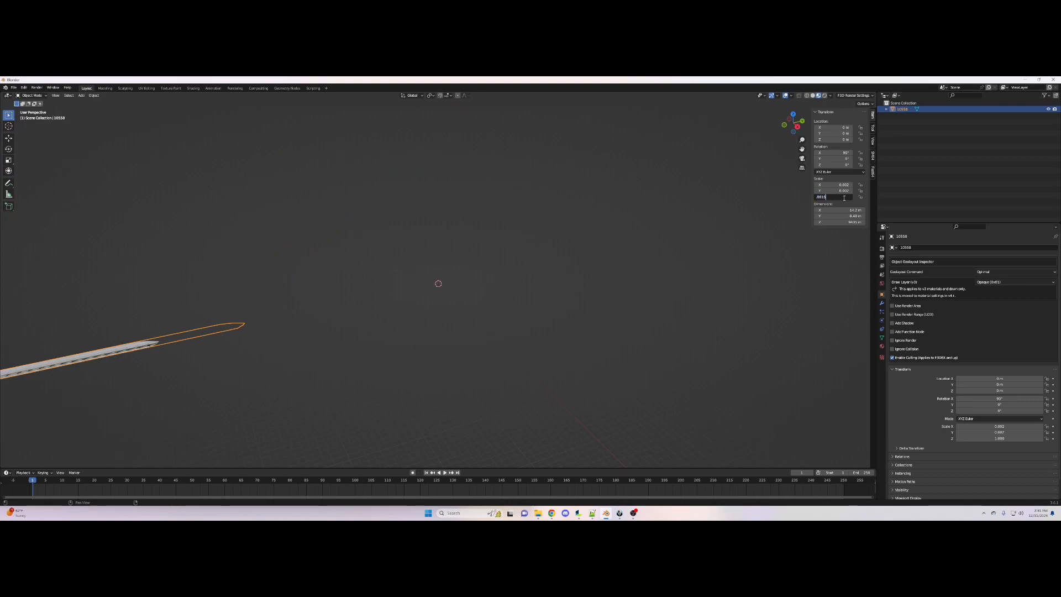
key("Return")
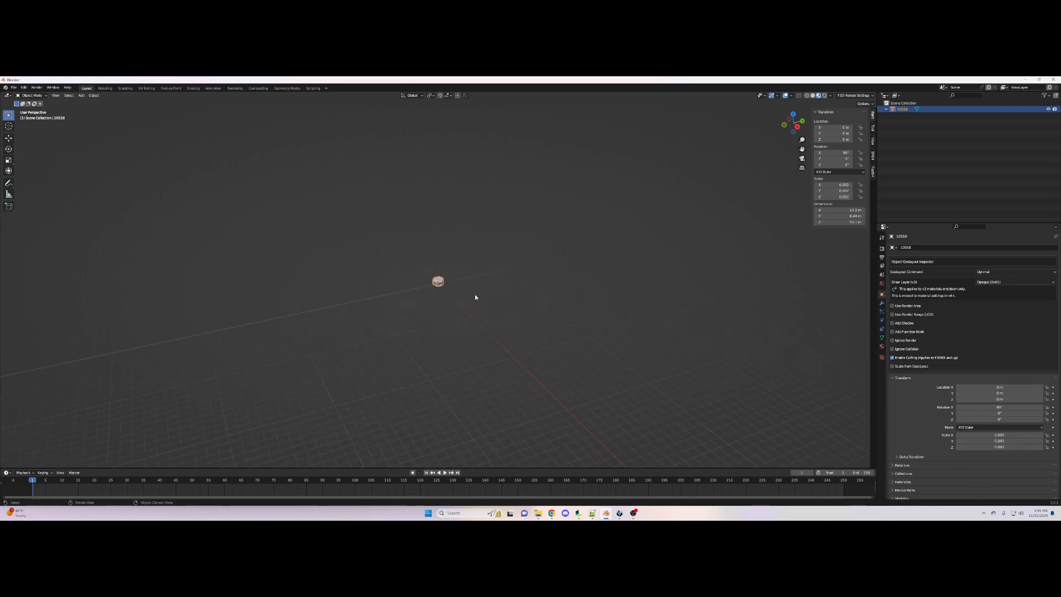
Examine the scaled map from outside and inside, looking over the paths, bridges and central tree stump
scroll(475, 297, "up", 15)
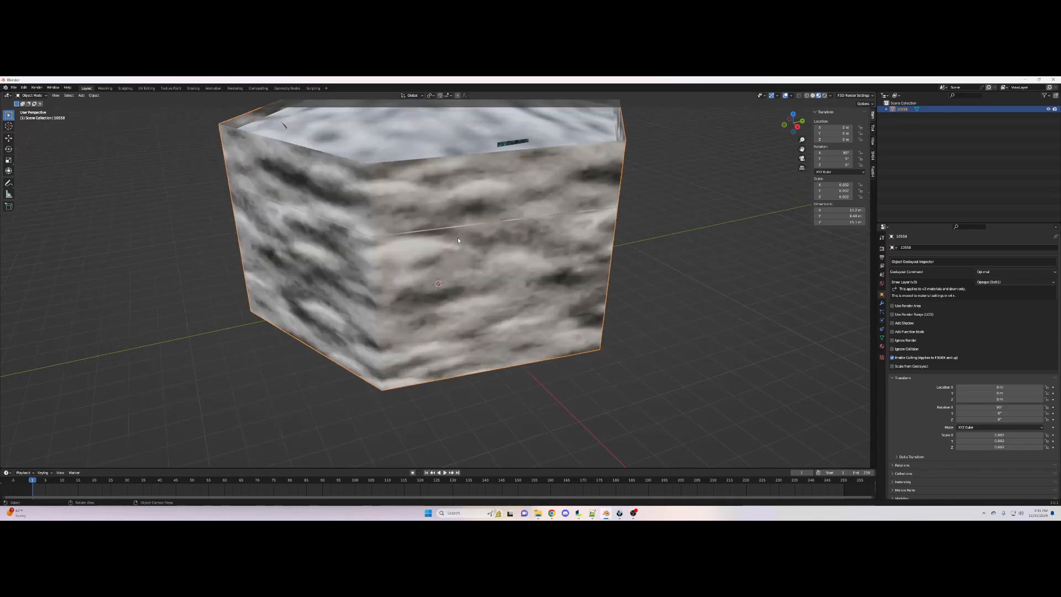
scroll(457, 240, "up", 6)
scroll(458, 240, "up", 4)
scroll(458, 240, "down", 4)
scroll(456, 240, "up", 2)
left_click_drag(794, 122, 770, 154)
scroll(679, 174, "down", 2)
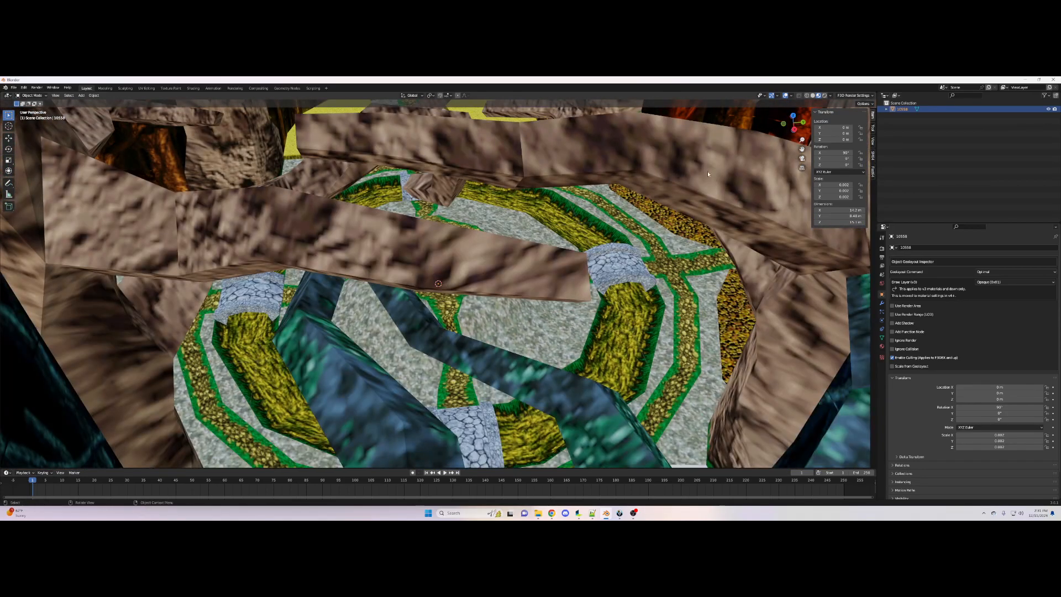
left_click_drag(794, 122, 848, 103)
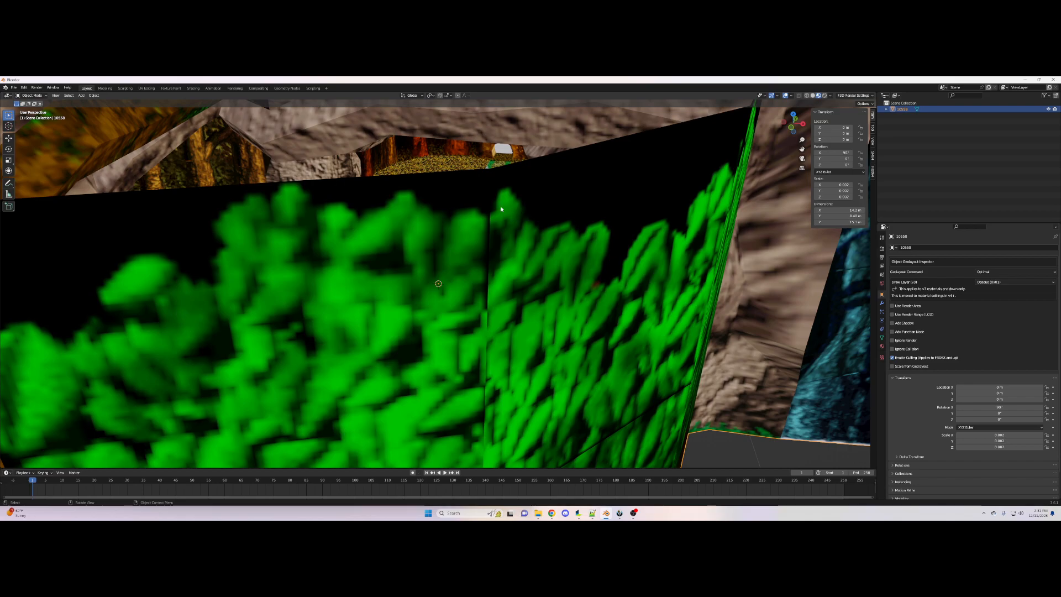
middle_click_drag(515, 212, 498, 352)
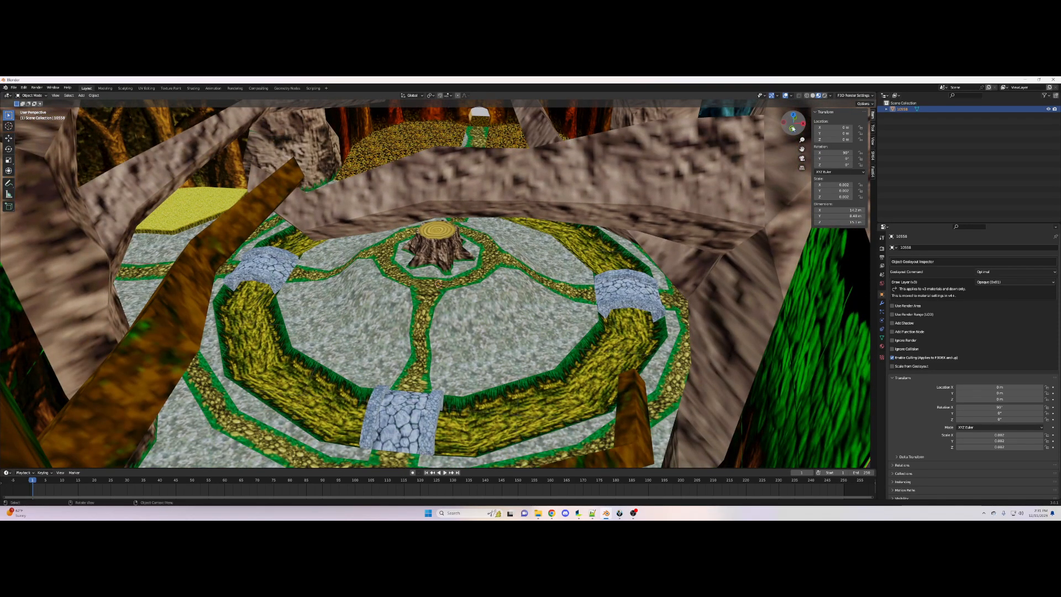
Following the notes, set the Fast64 microcode to F3DEX2/LX2 and the game to OOT, and convert the Principled BSDF materials to F3D
left_click(593, 514)
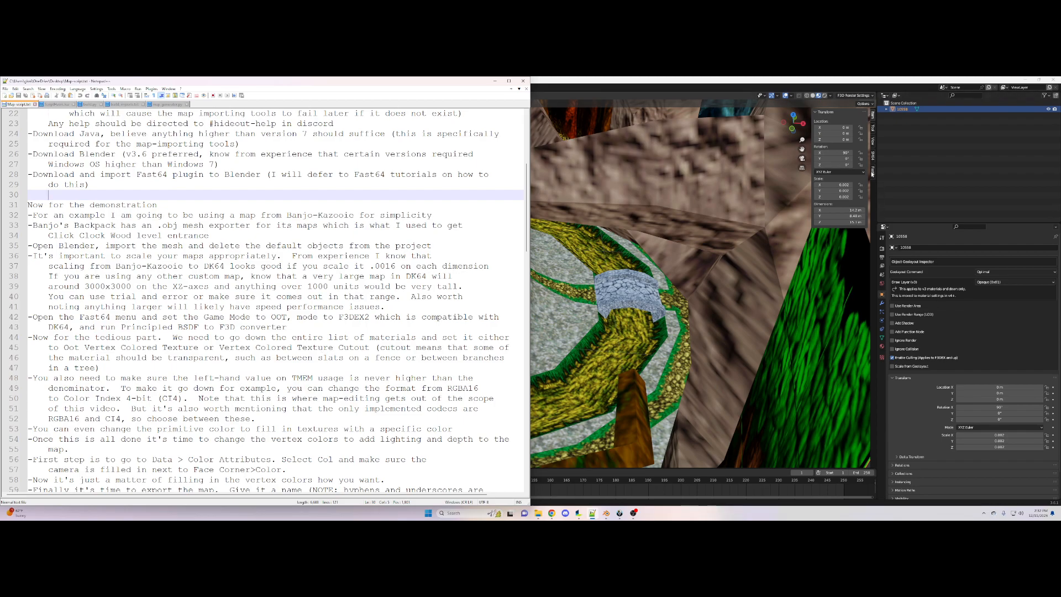
left_click(844, 84)
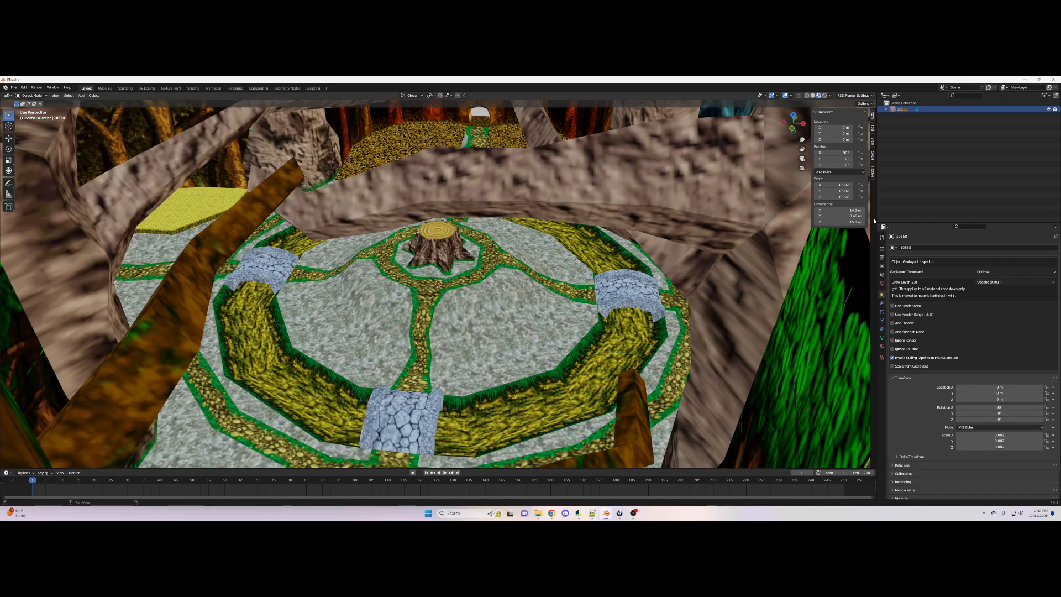
left_click(874, 173)
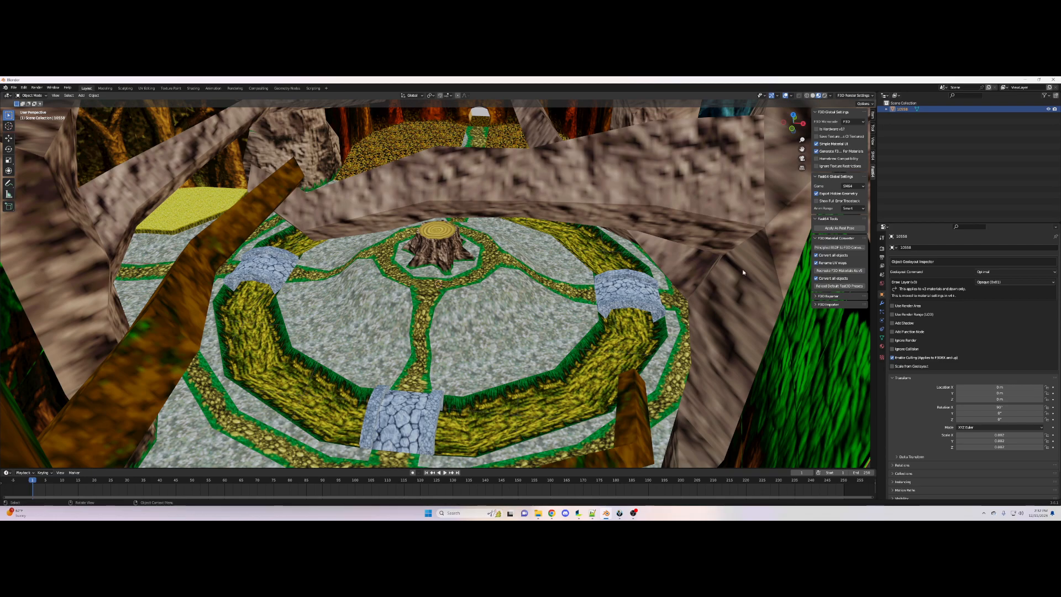
left_click(852, 121)
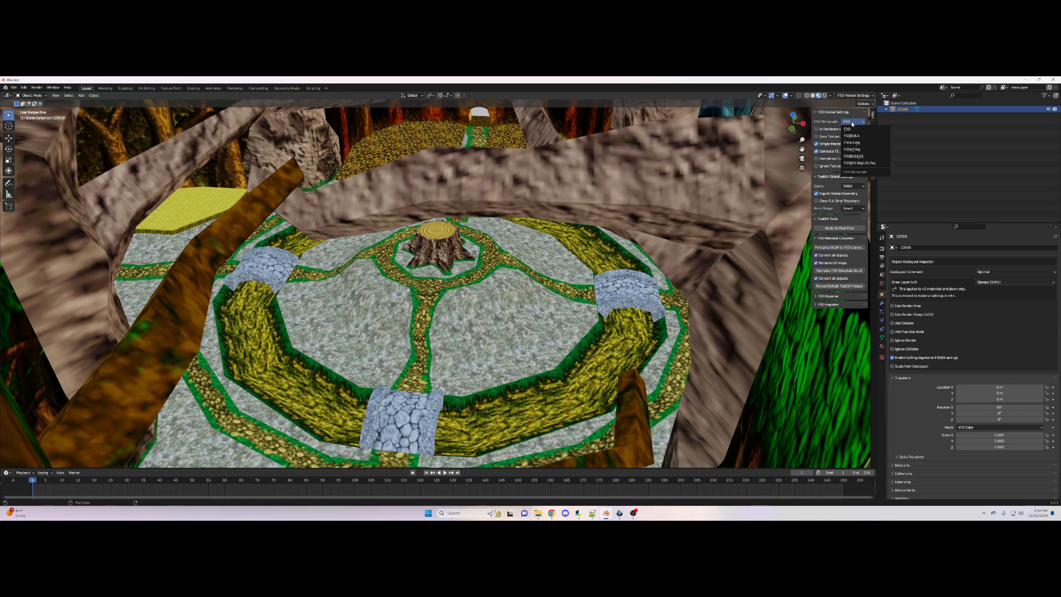
left_click(853, 157)
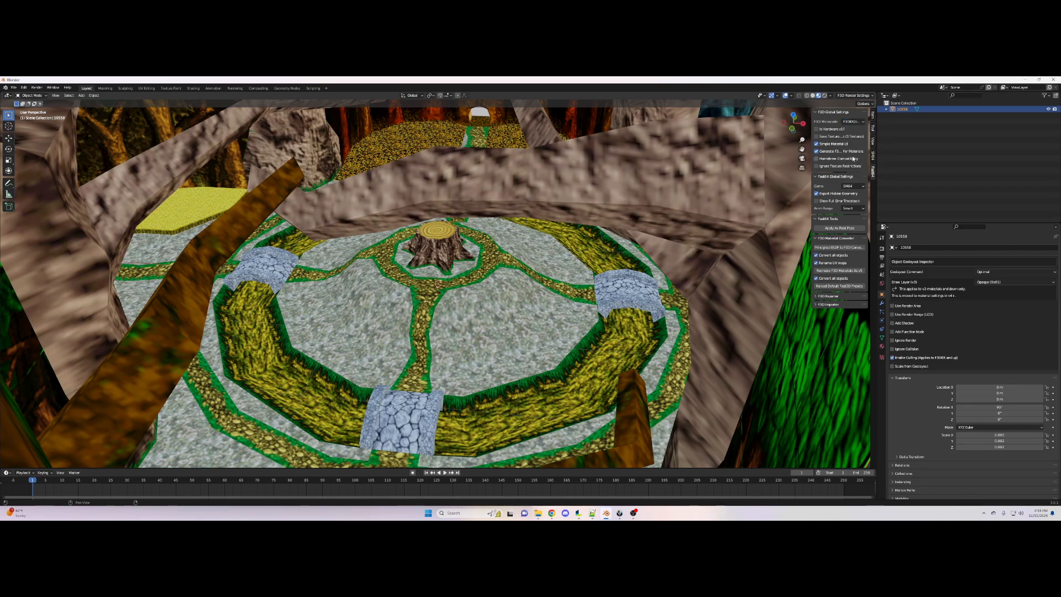
left_click(852, 186)
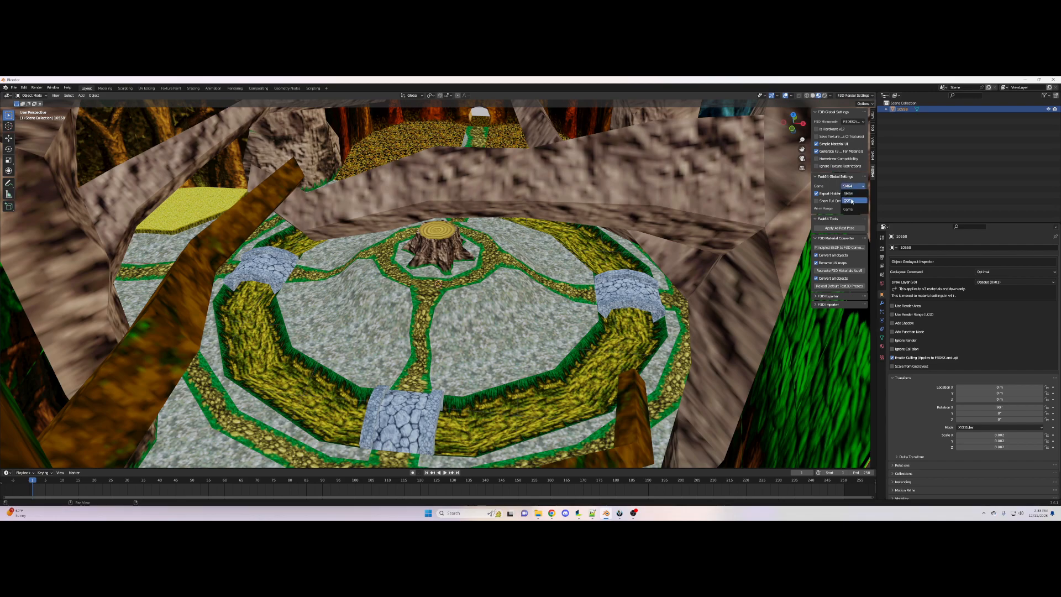
left_click(852, 202)
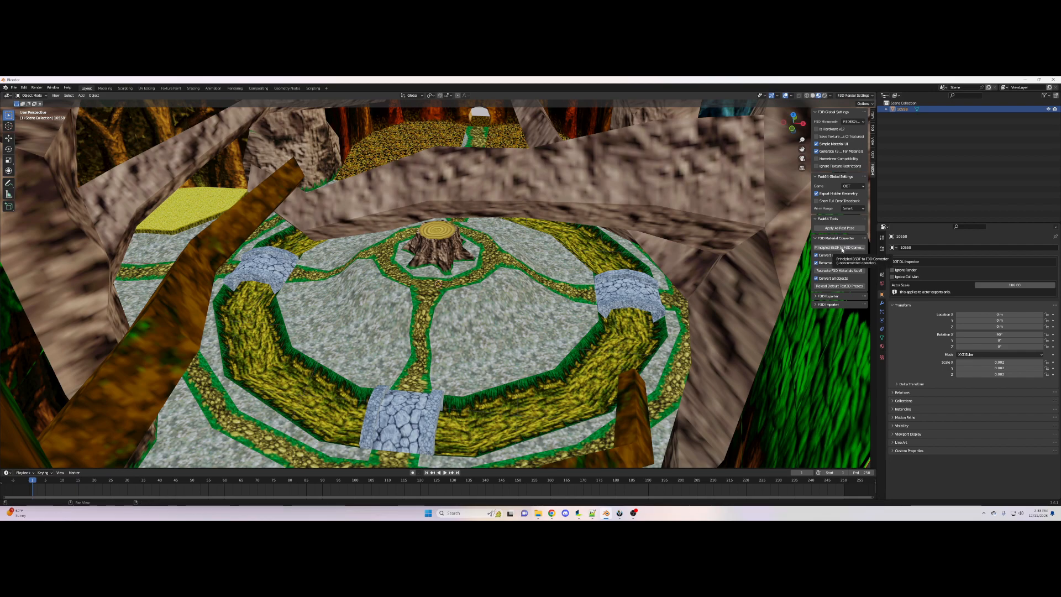
left_click(841, 249)
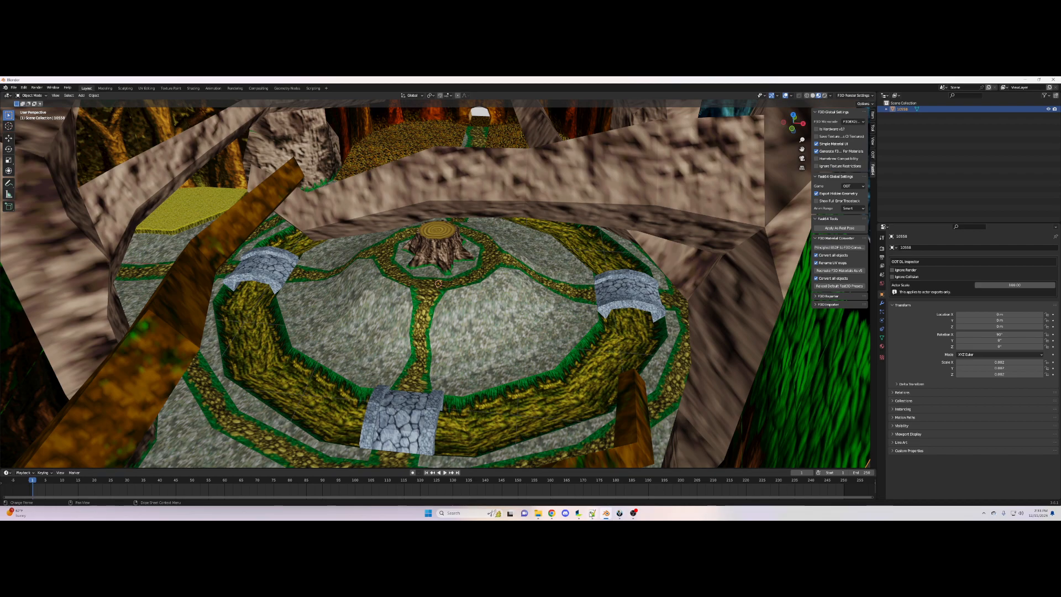
Switch to the Notepad++ notes and read the instructions on F3D material presets, TMEM usage and texture formats
left_click(592, 514)
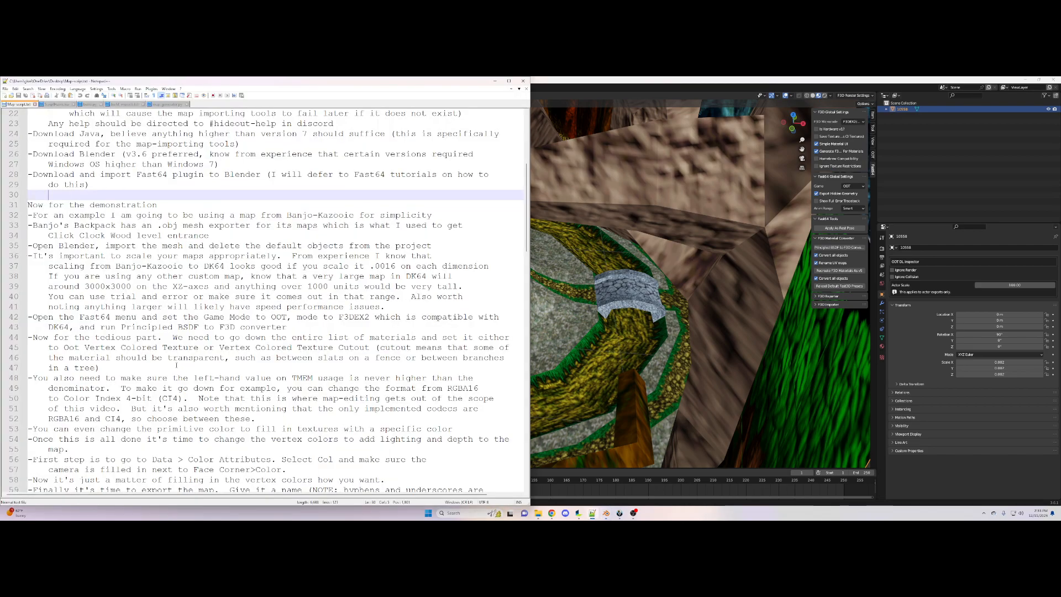
scroll(177, 365, "down", 1)
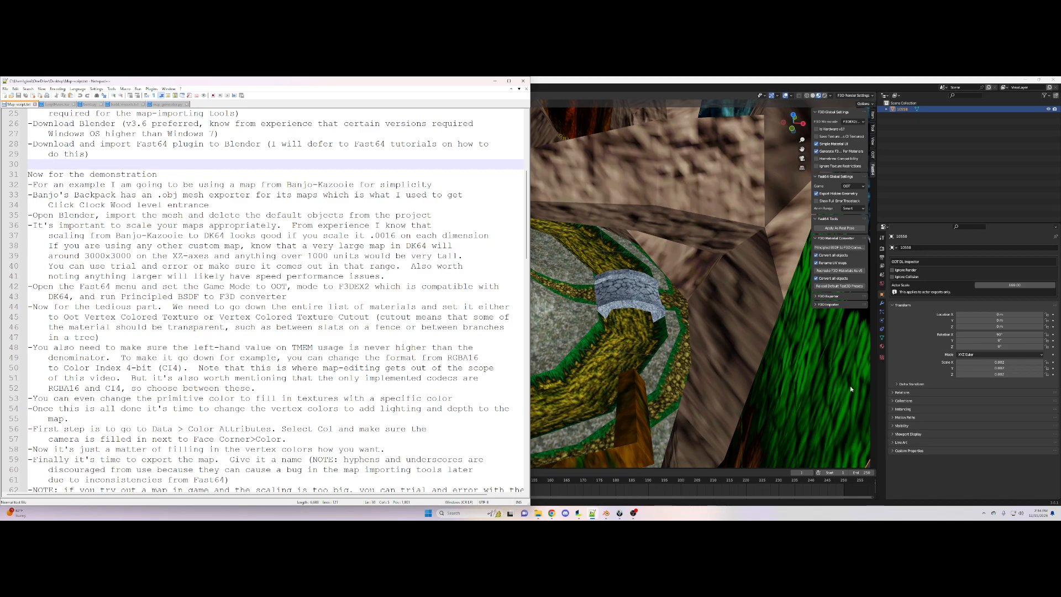
left_click(495, 81)
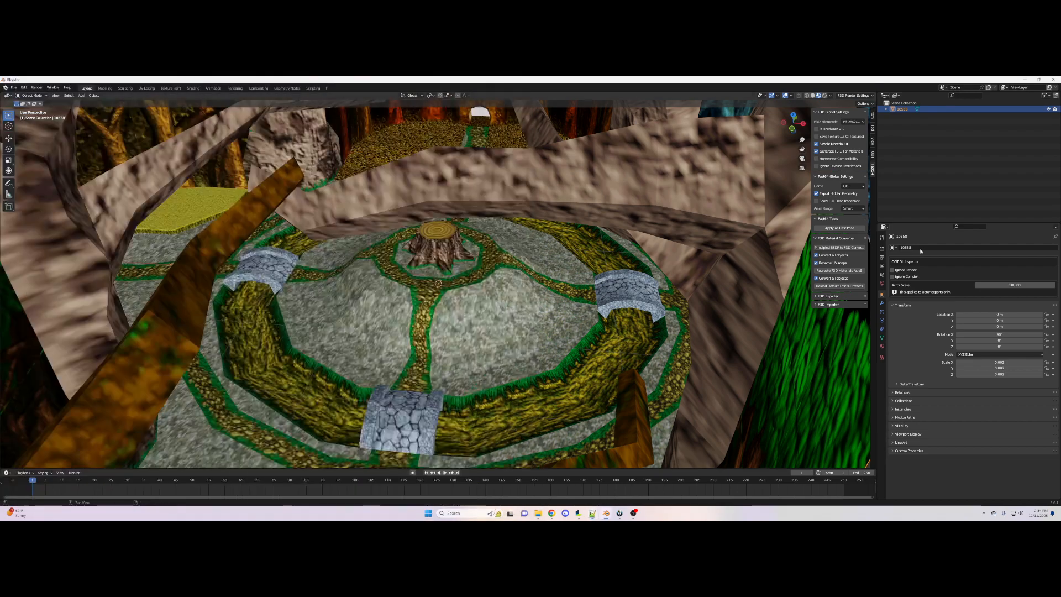
Back in Blender, list the map's materials and set the first material's preset to Oot Vertex Colored Texture
left_click(882, 349)
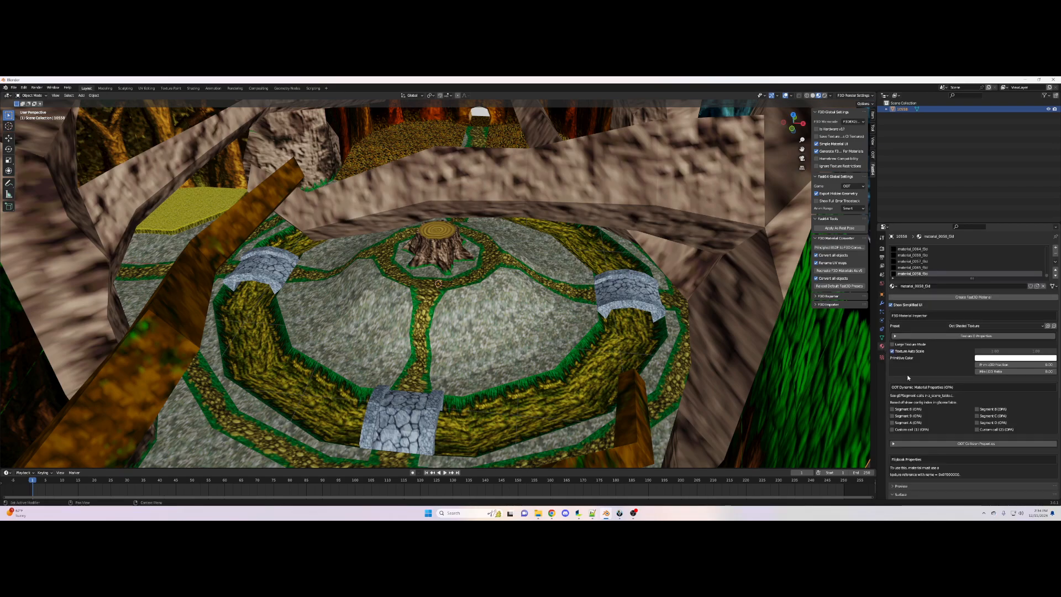
left_click(886, 110)
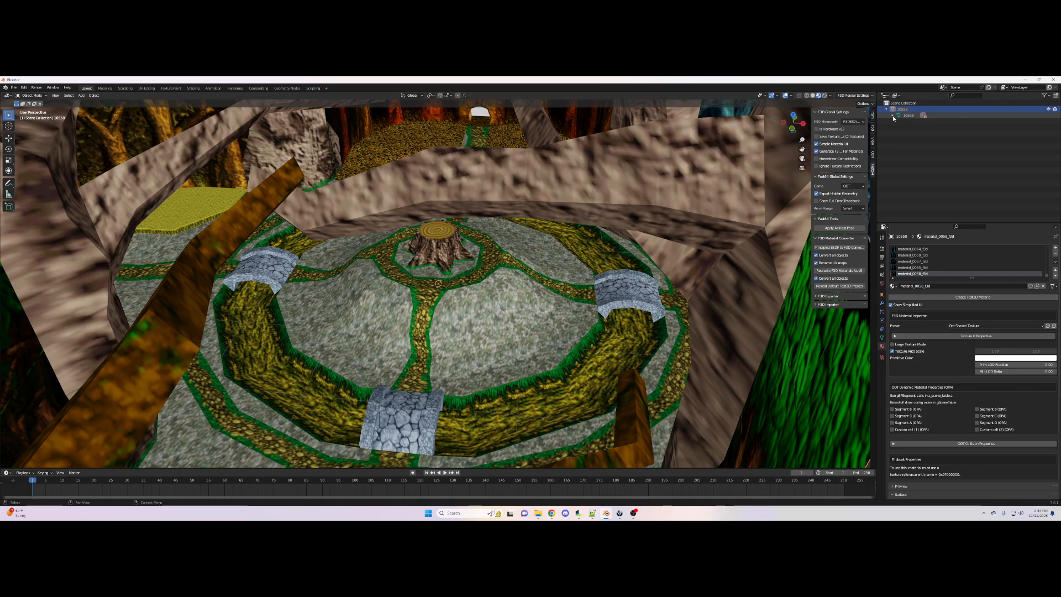
left_click(893, 115)
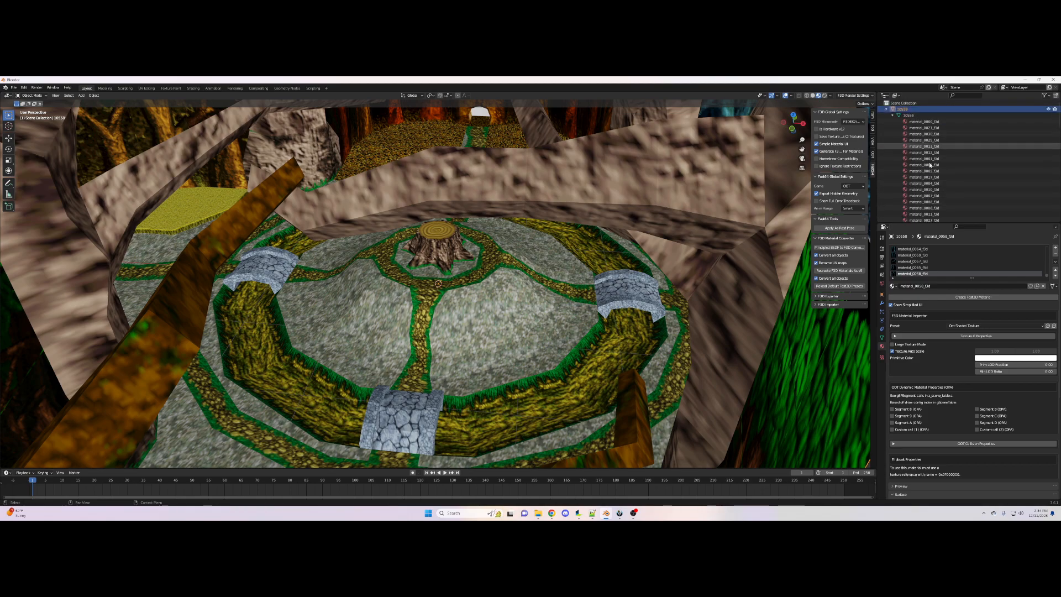
scroll(929, 270, "up", 5)
scroll(943, 264, "up", 2)
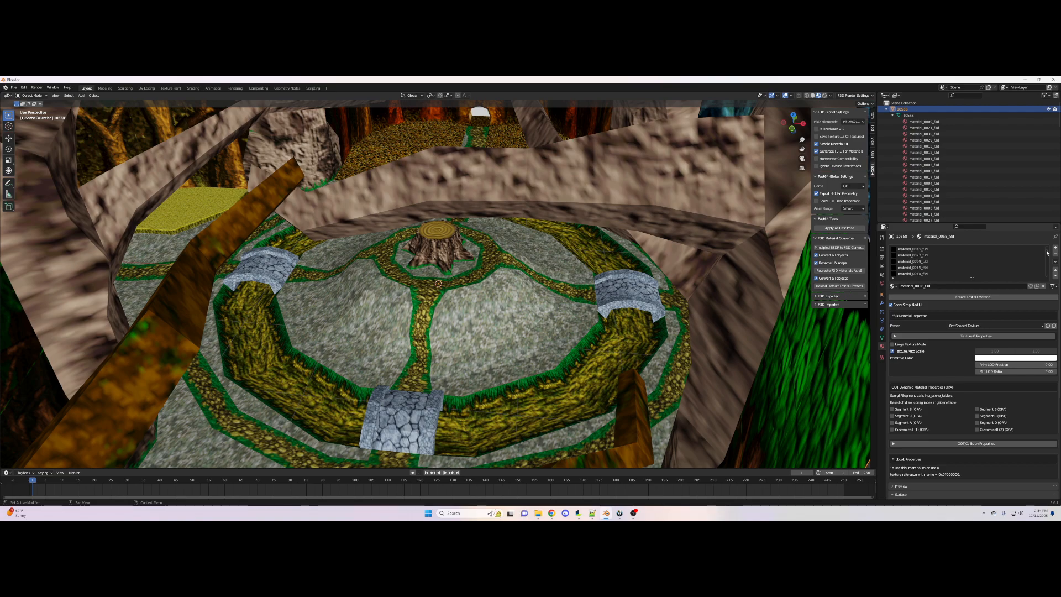
scroll(1048, 247, "up", 3)
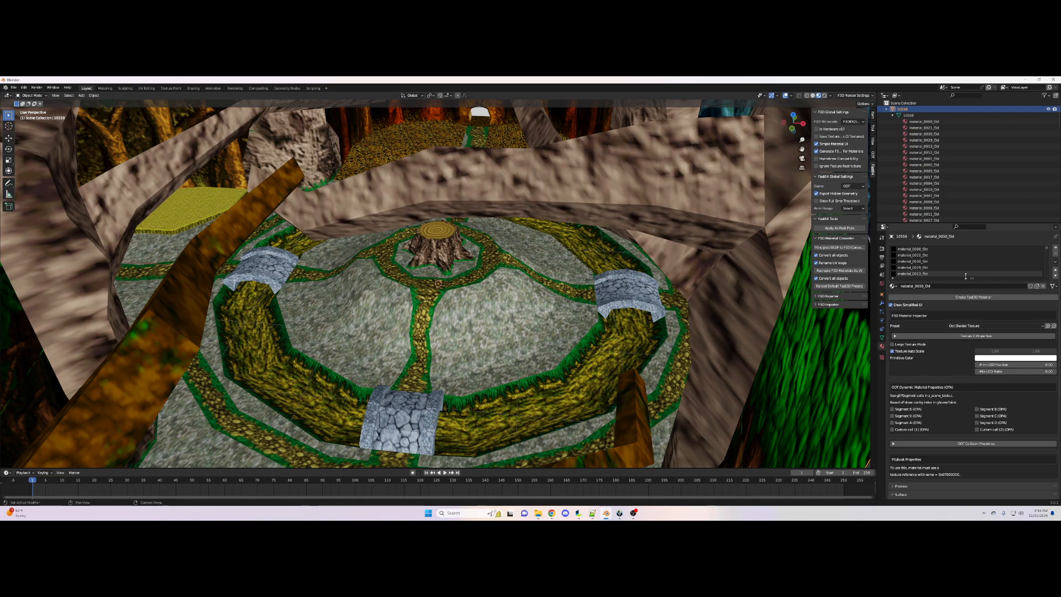
left_click(914, 248)
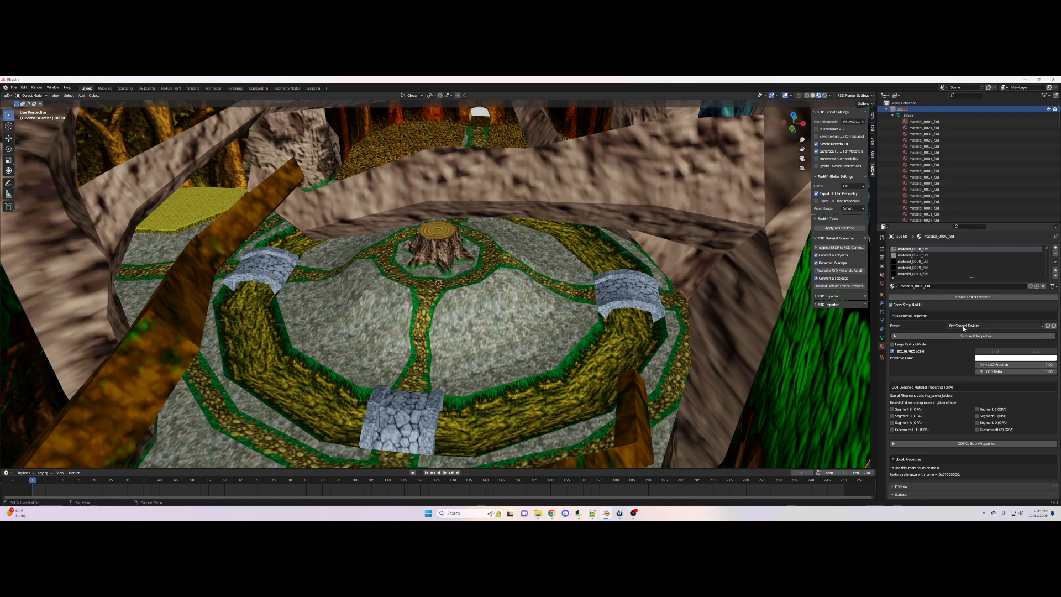
left_click(984, 329)
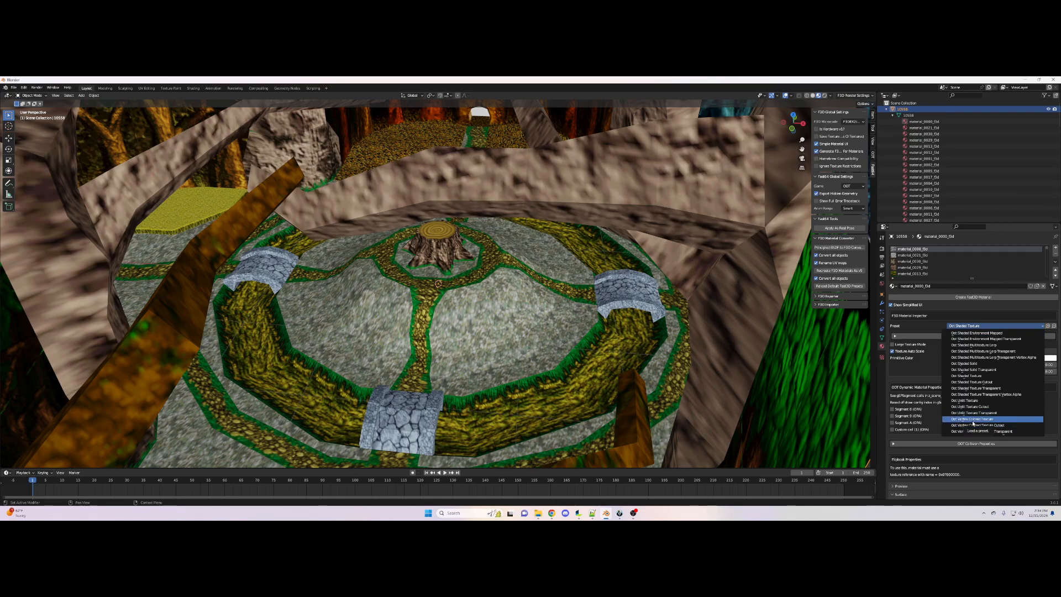
left_click(972, 422)
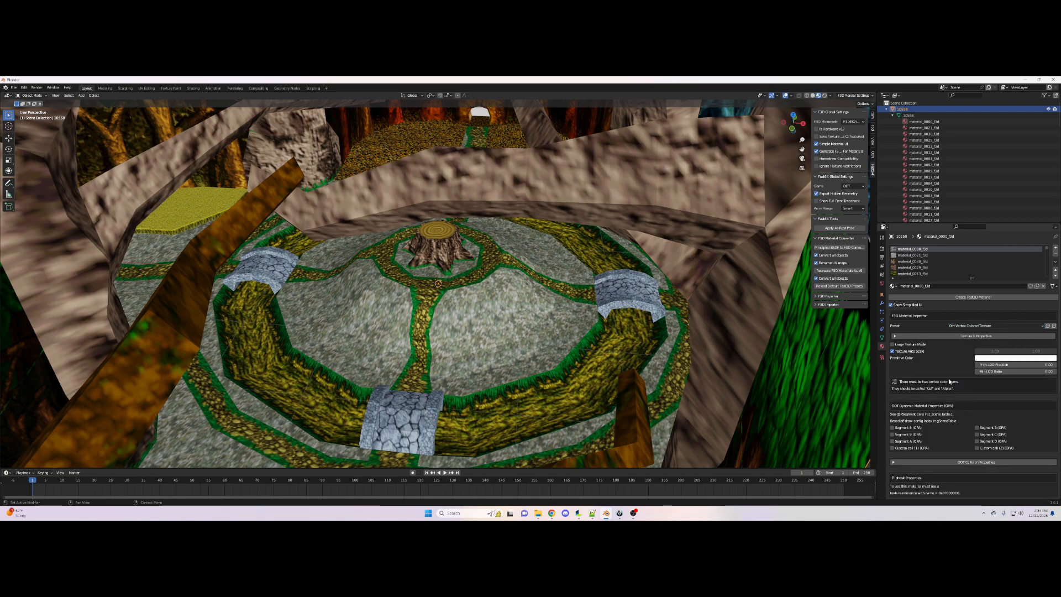
Set the first material's texture format to Color Index 4-bit to lower its TMEM usage
left_click(930, 336)
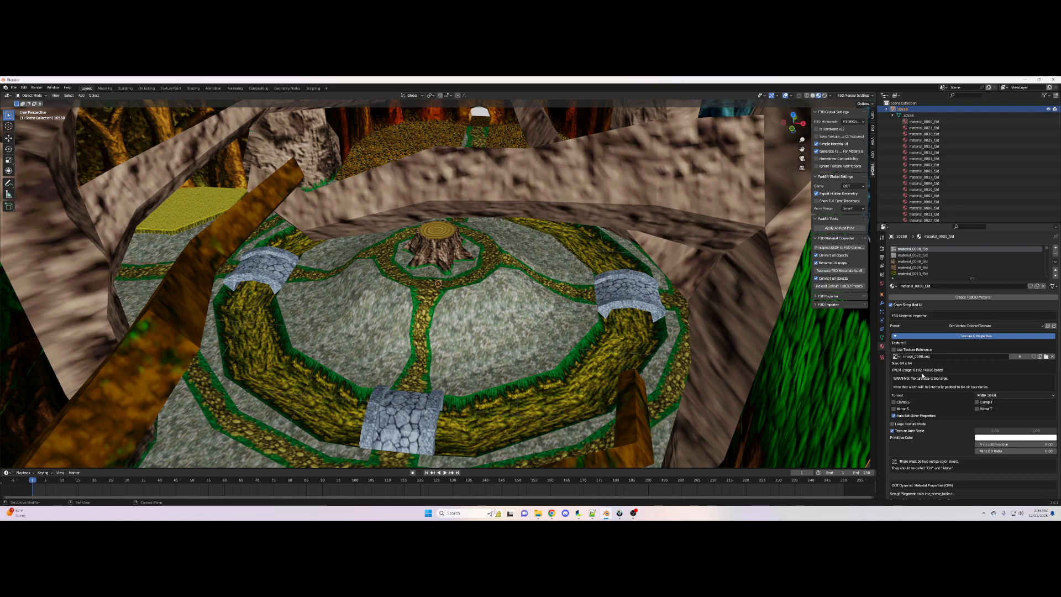
left_click(1008, 395)
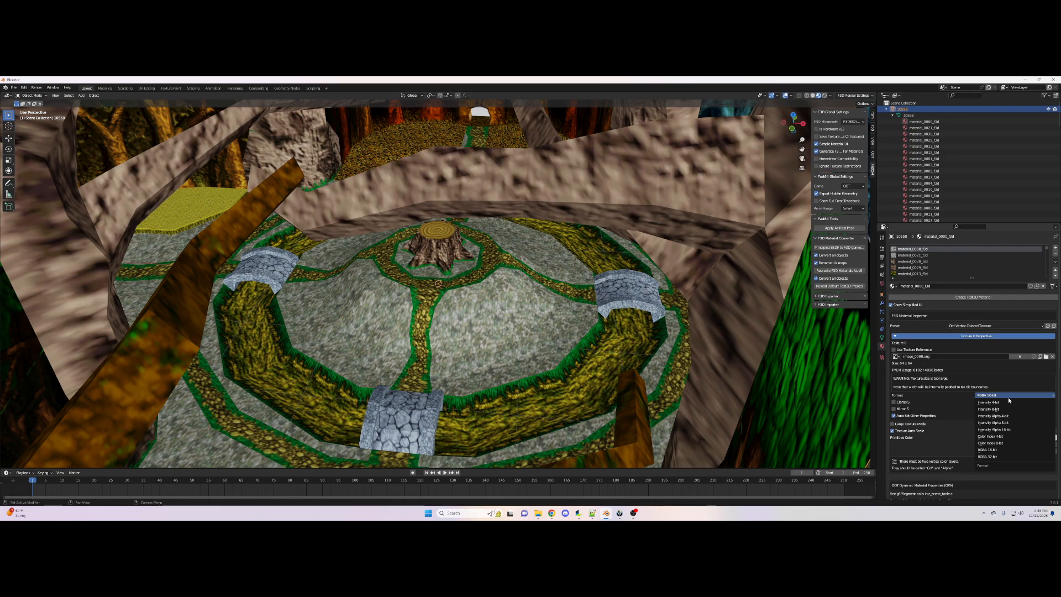
left_click(997, 437)
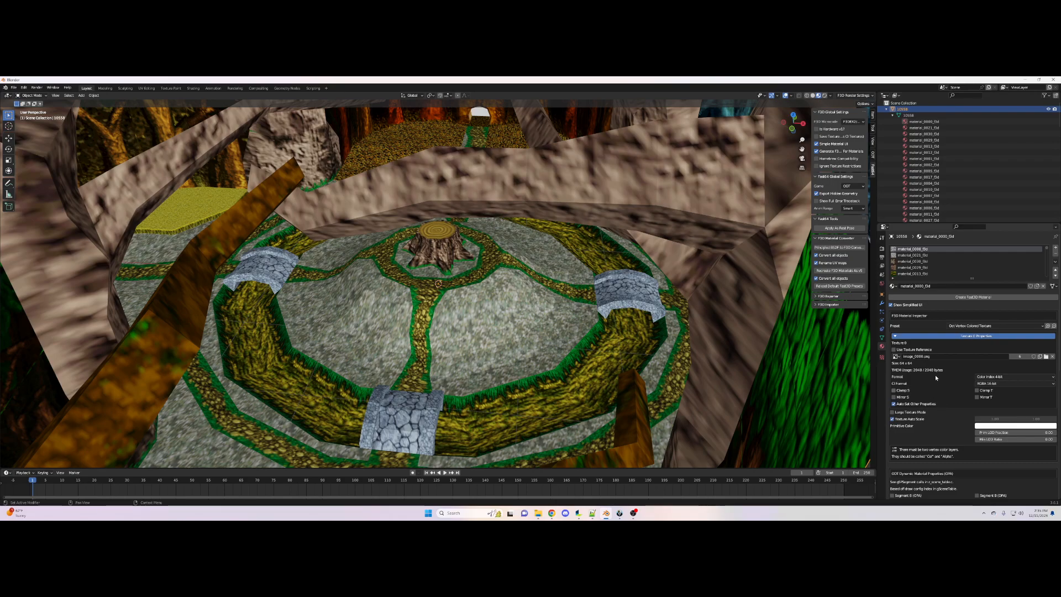
Give the second material the Oot Vertex Colored Texture preset and the Color Index 4-bit texture format
left_click(917, 255)
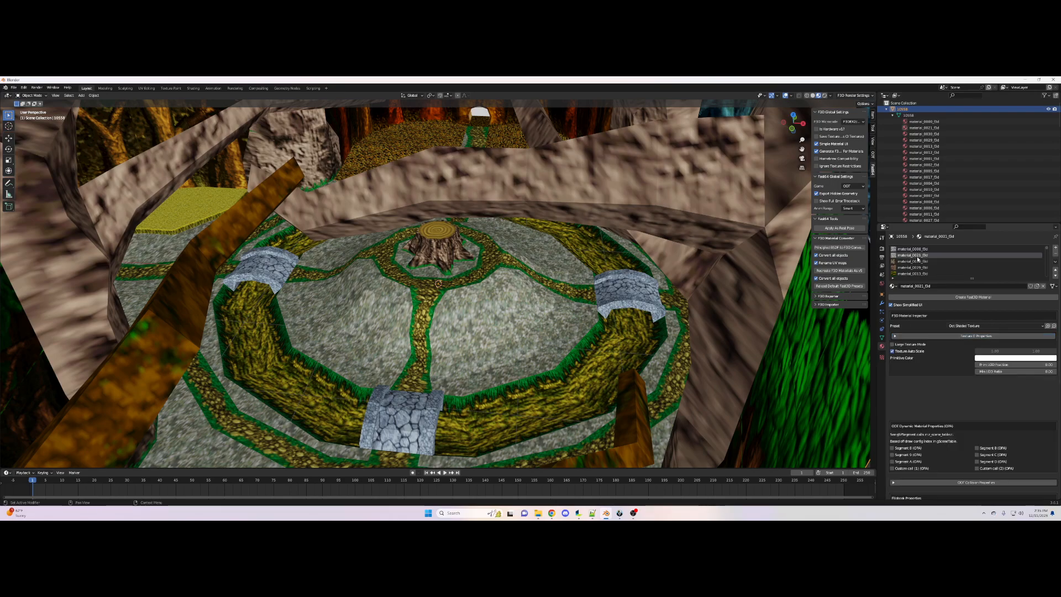
left_click(971, 326)
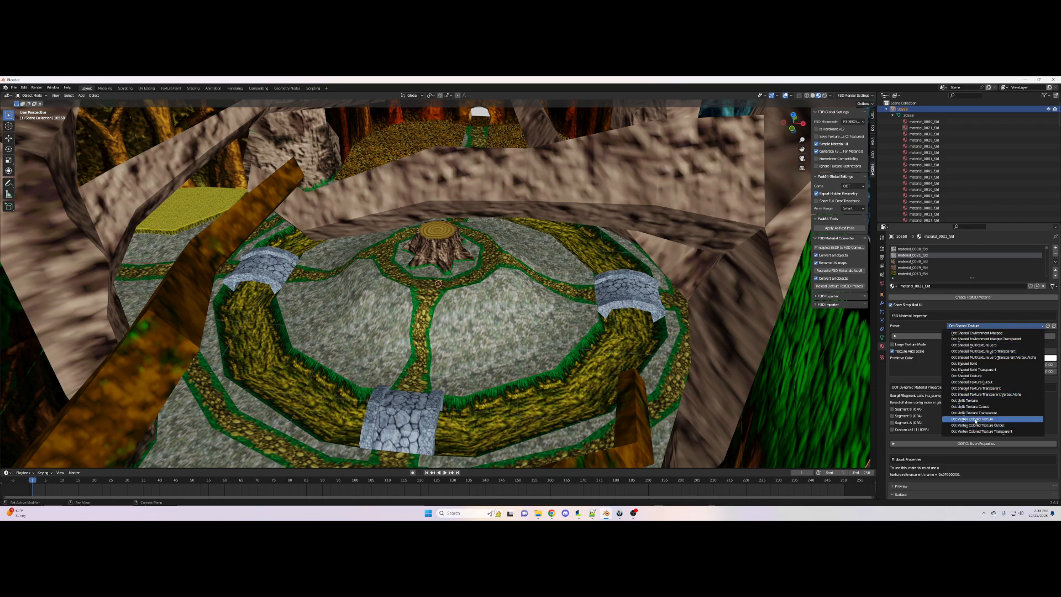
left_click(976, 420)
left_click(924, 336)
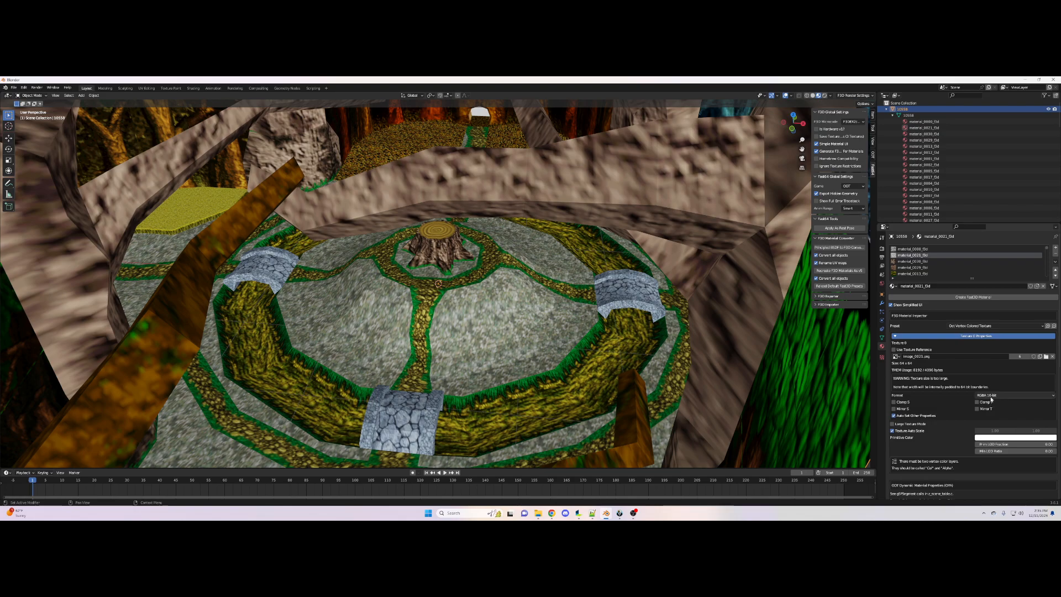
left_click(991, 396)
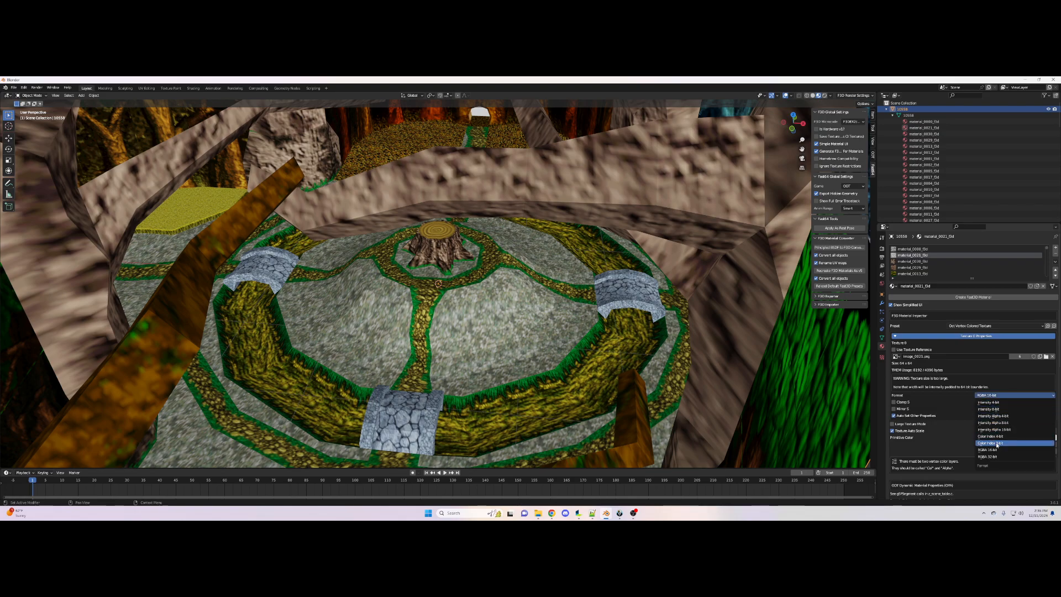
left_click(997, 436)
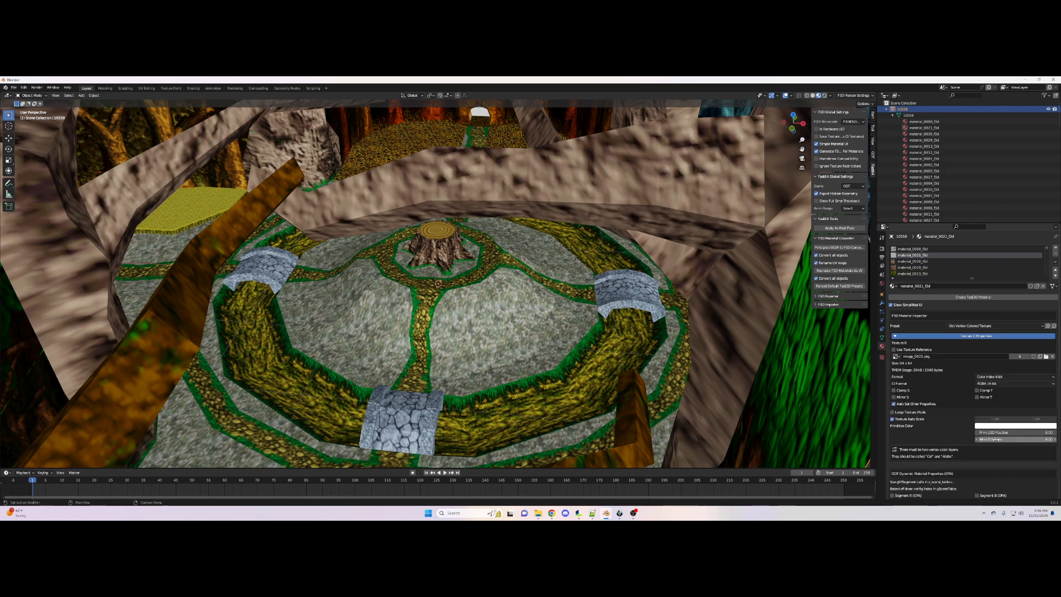
Examine the second material's texture format options and remaining properties, and show its preview
left_click(988, 377)
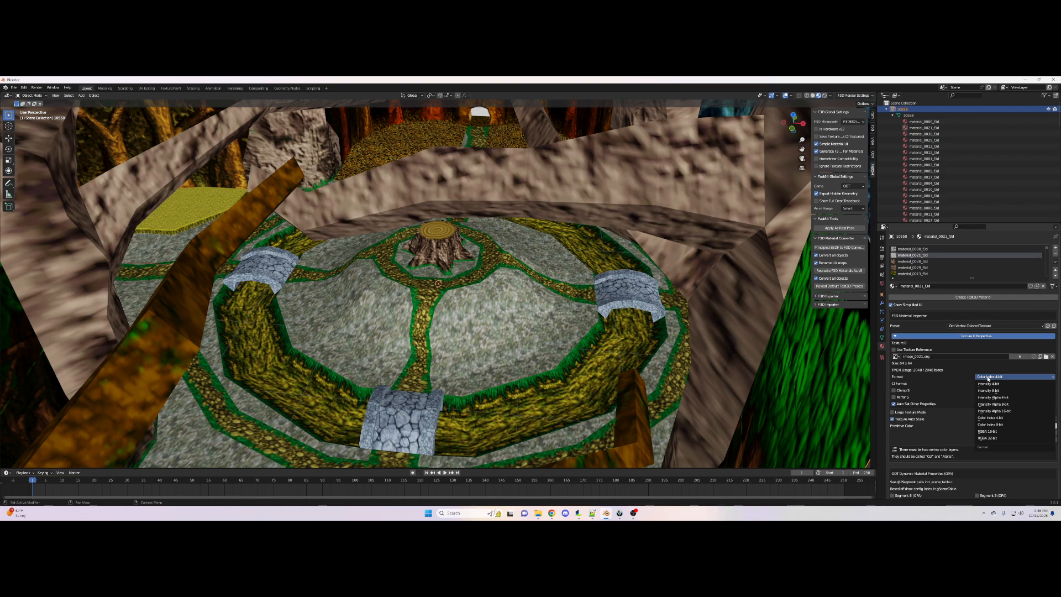
left_click(988, 379)
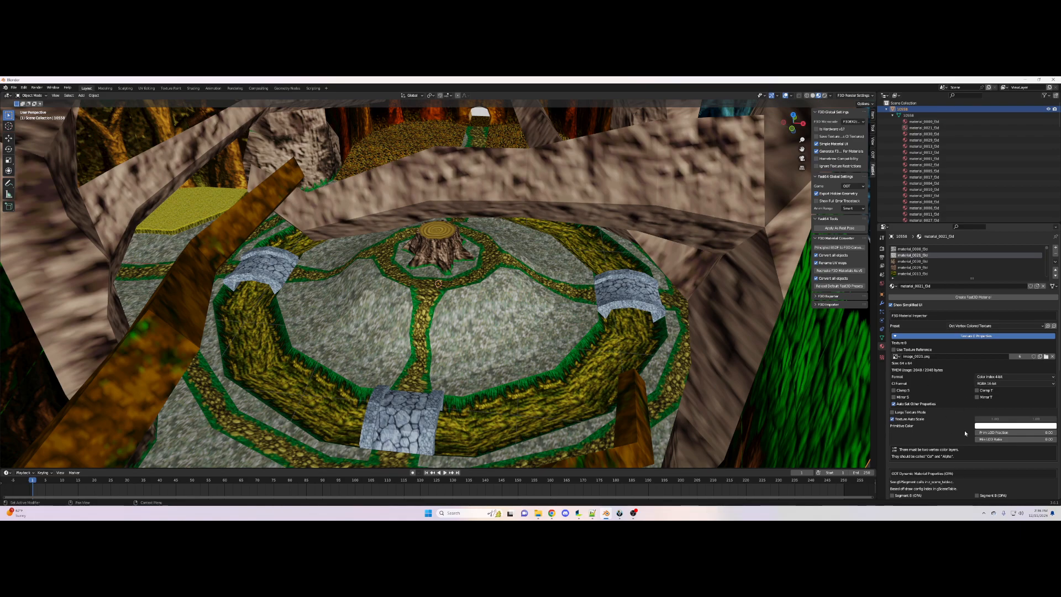
scroll(963, 429, "down", 4)
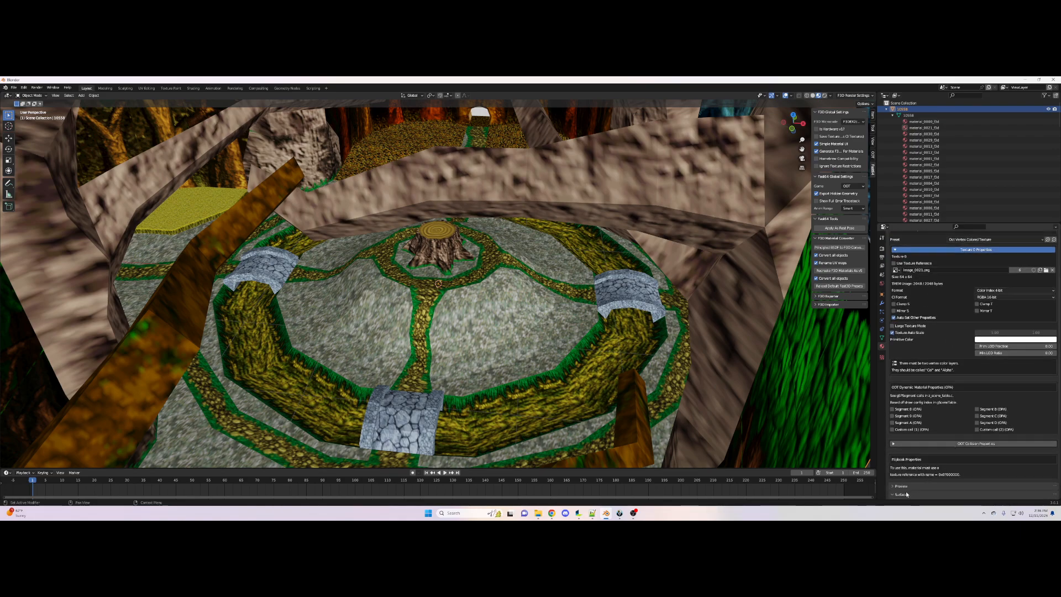
left_click(906, 486)
scroll(939, 387, "down", 2)
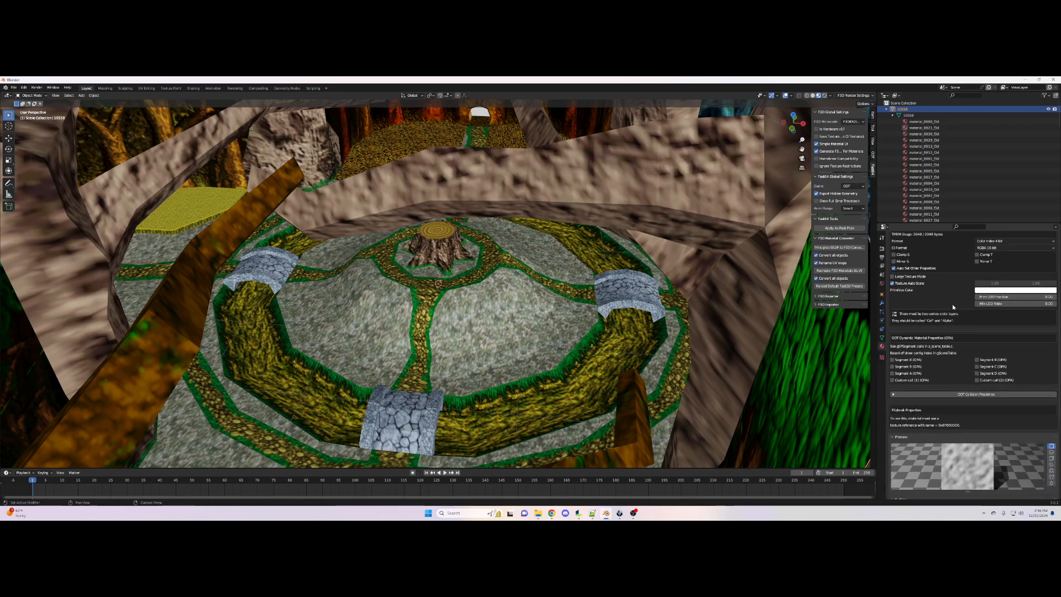
scroll(950, 310, "down", 2)
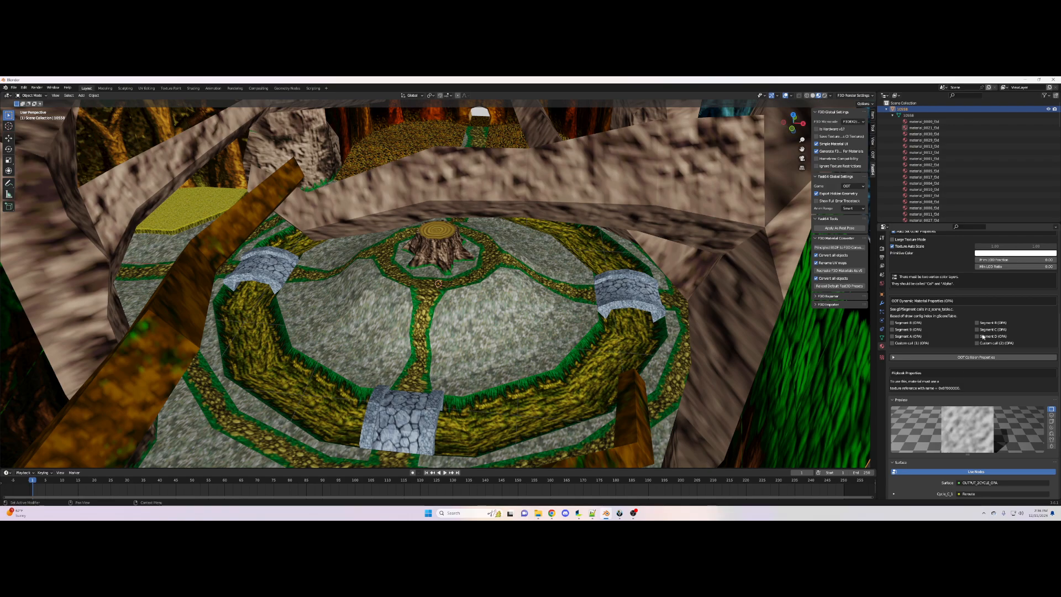
scroll(990, 340, "up", 1)
scroll(988, 346, "up", 3)
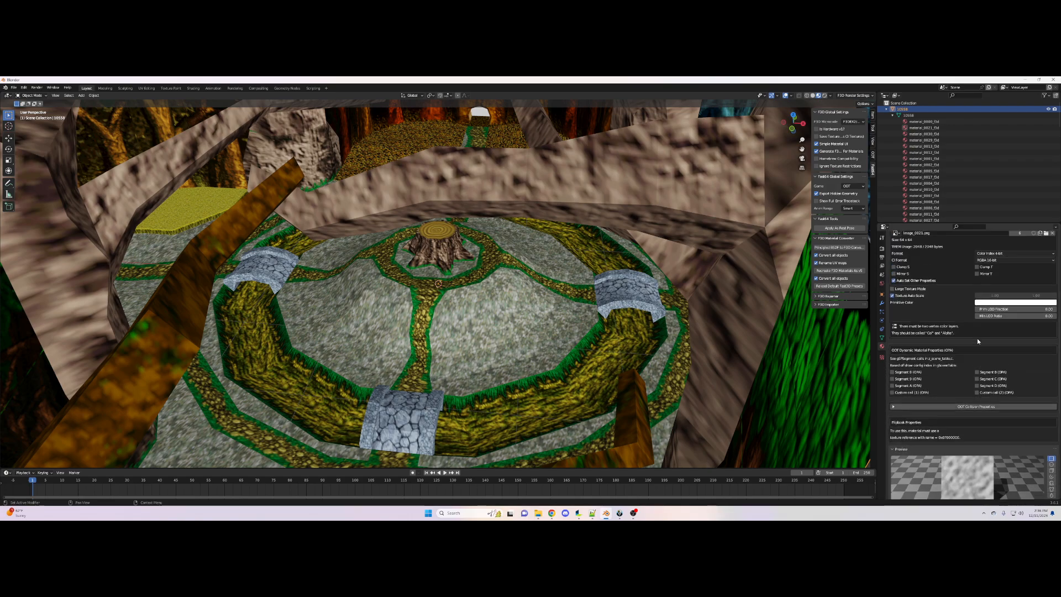
scroll(967, 403, "up", 4)
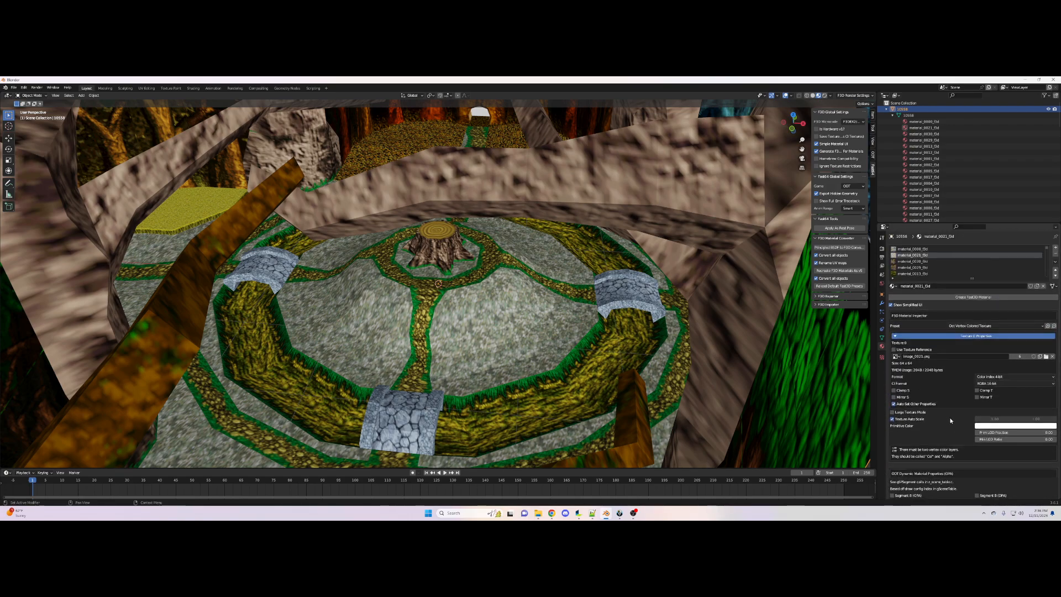
Set the grey ground material's preset to Oot Vertex Colored Texture, keeping its RGBA 16-bit texture format
scroll(907, 272, "down", 4)
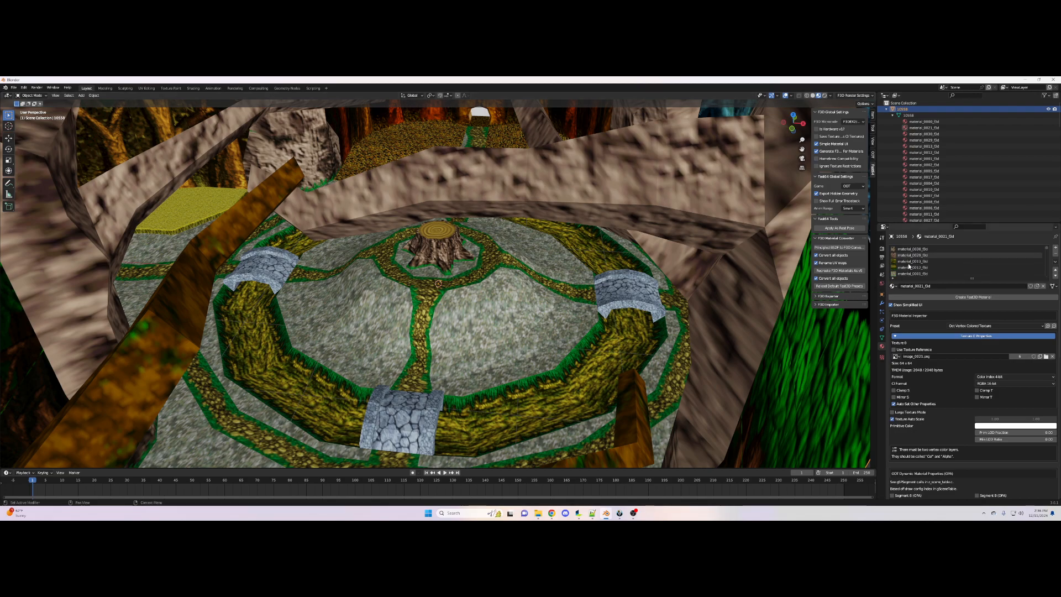
left_click(911, 261)
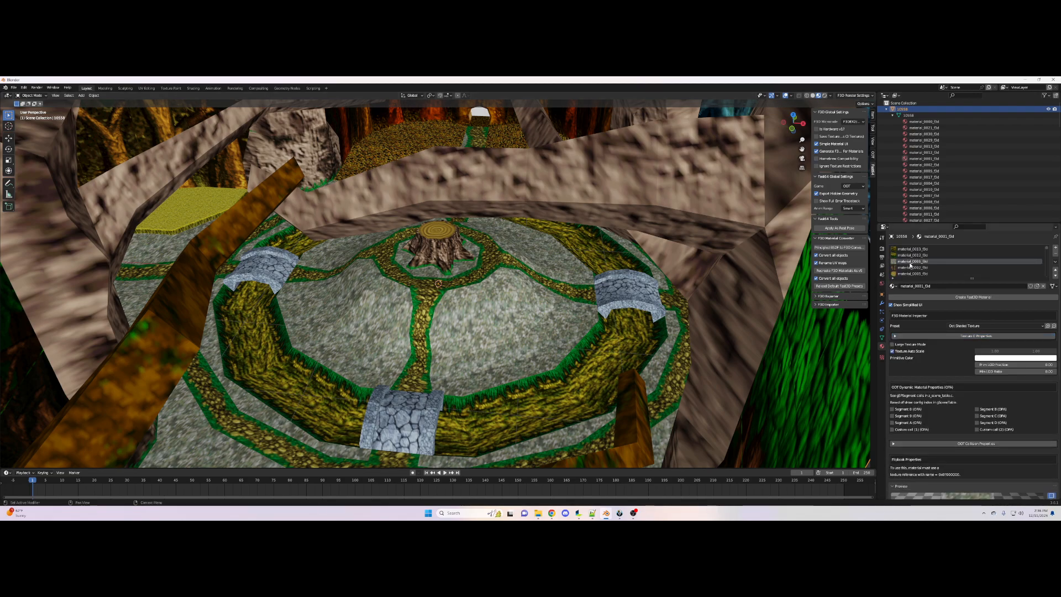
left_click(942, 337)
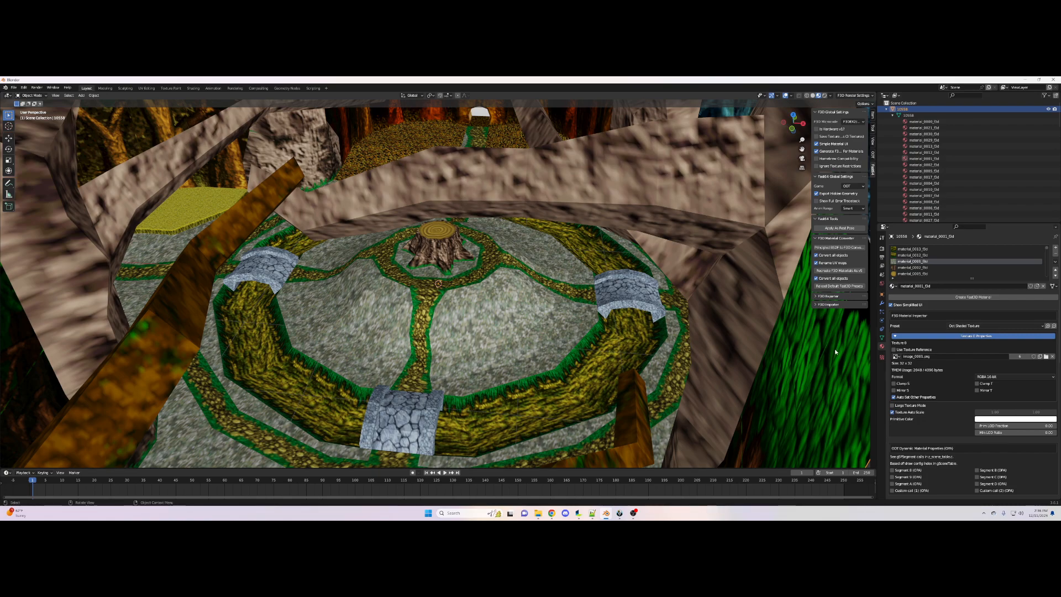
left_click(984, 326)
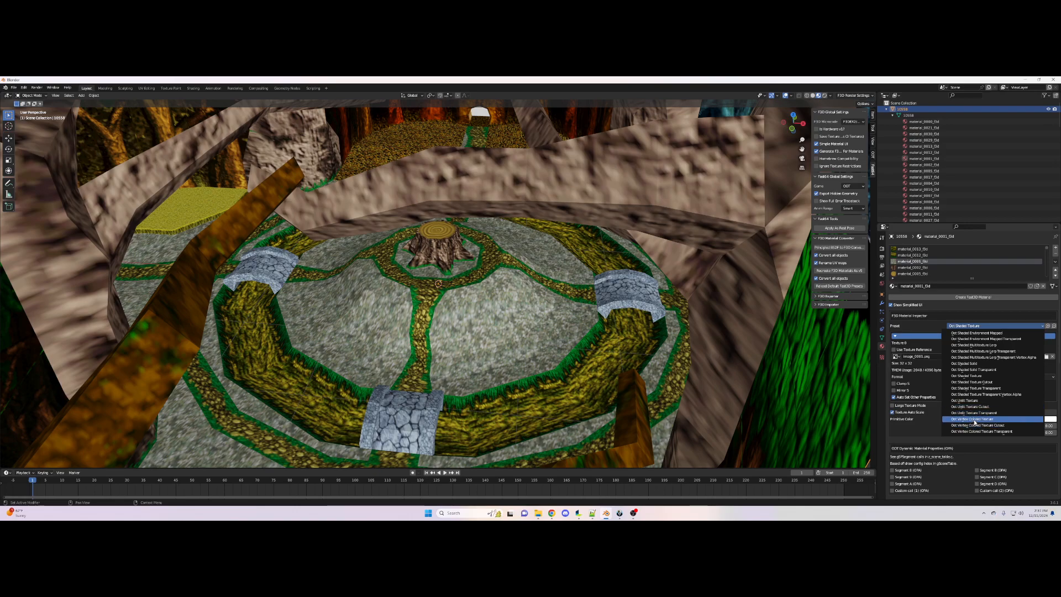
left_click(960, 422)
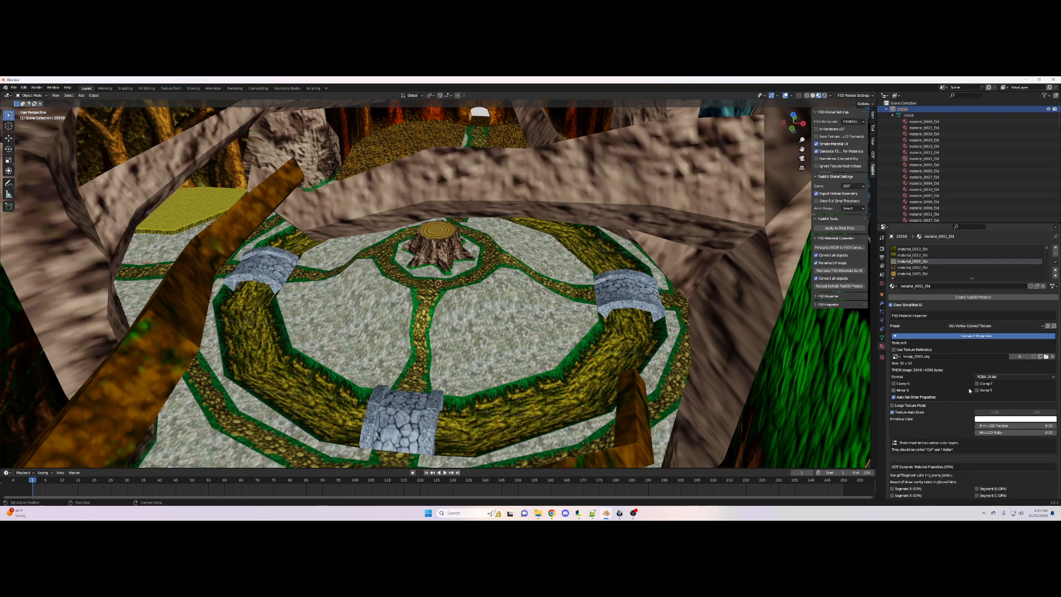
left_click(981, 377)
left_click(995, 378)
Set the ground material's primitive color to green and check the tinted ground around the tree stump
scroll(972, 443, "down", 1)
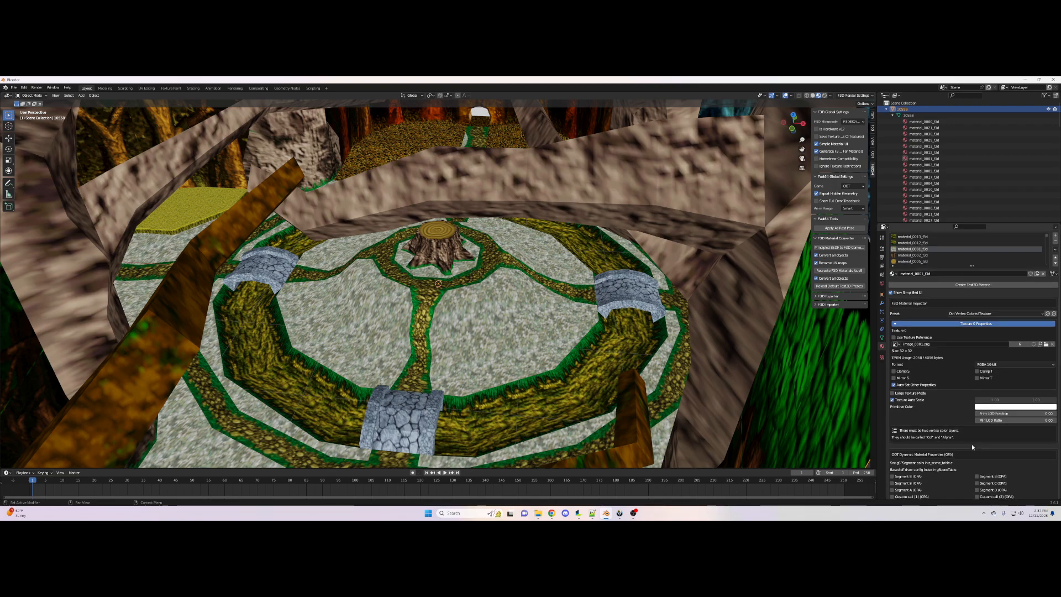
left_click(996, 407)
mouse_move(1008, 339)
left_mouse_down()
mouse_move(1007, 325)
mouse_move(1052, 334)
left_mouse_up()
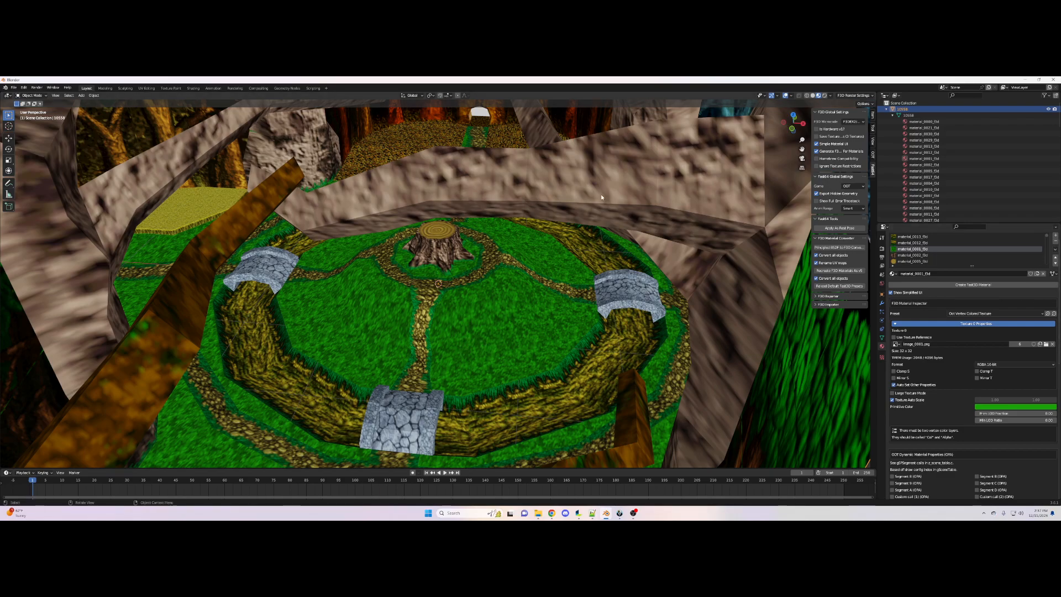
left_click_drag(794, 123, 808, 126)
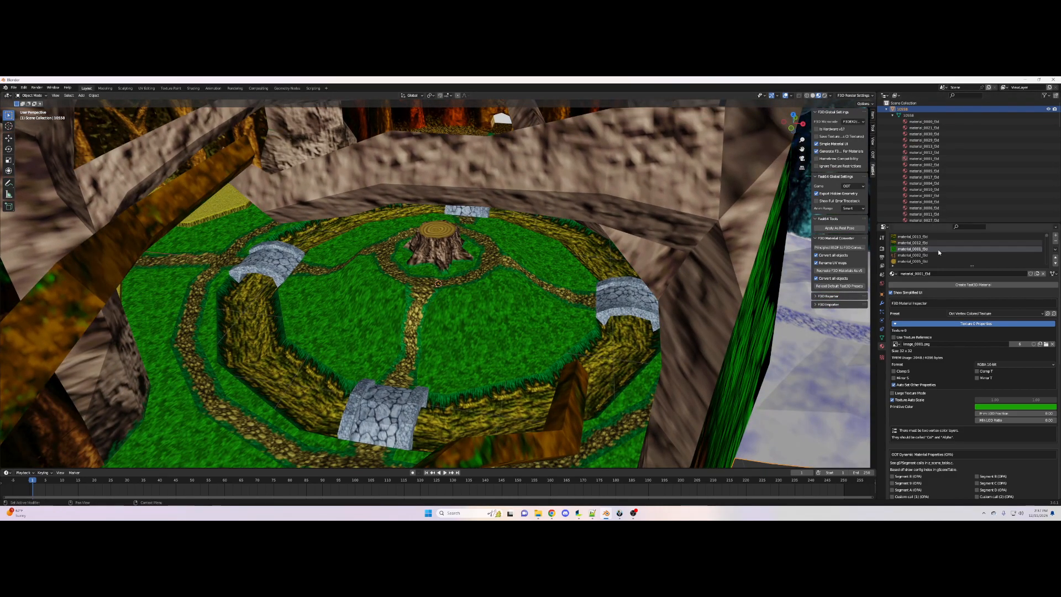
scroll(919, 256, "down", 5)
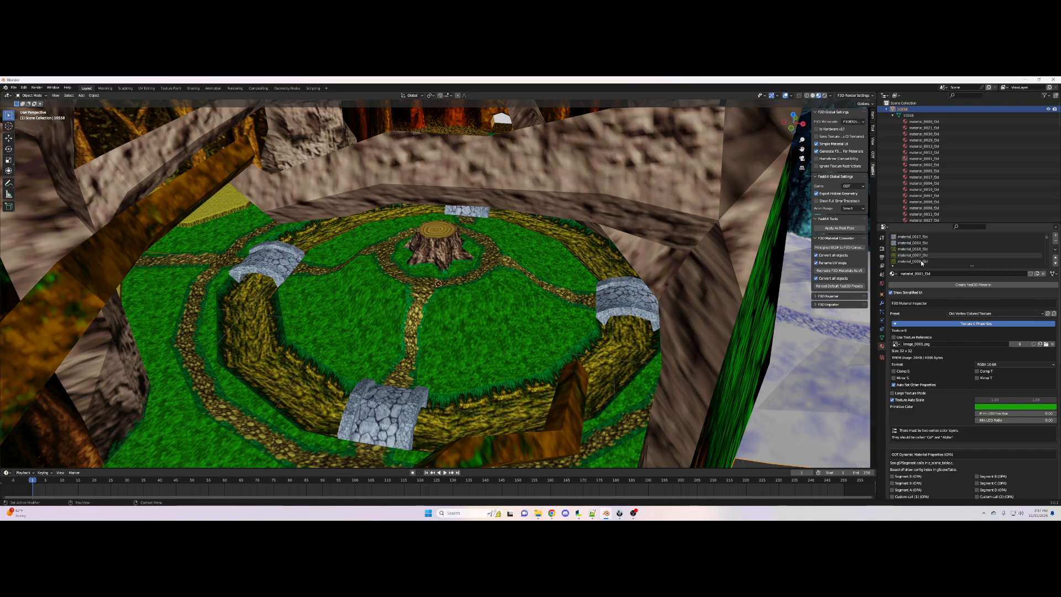
Set the green foliage material material_0044_f3d to the Oot Vertex Colored Texture Cutout preset
scroll(915, 257, "down", 5)
scroll(915, 258, "down", 5)
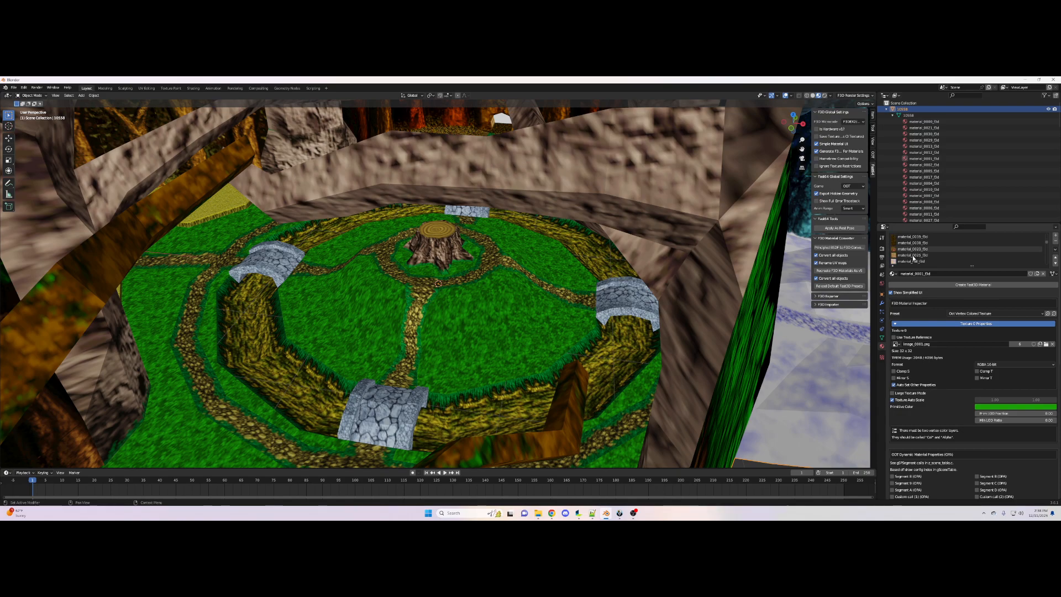
left_click(913, 256)
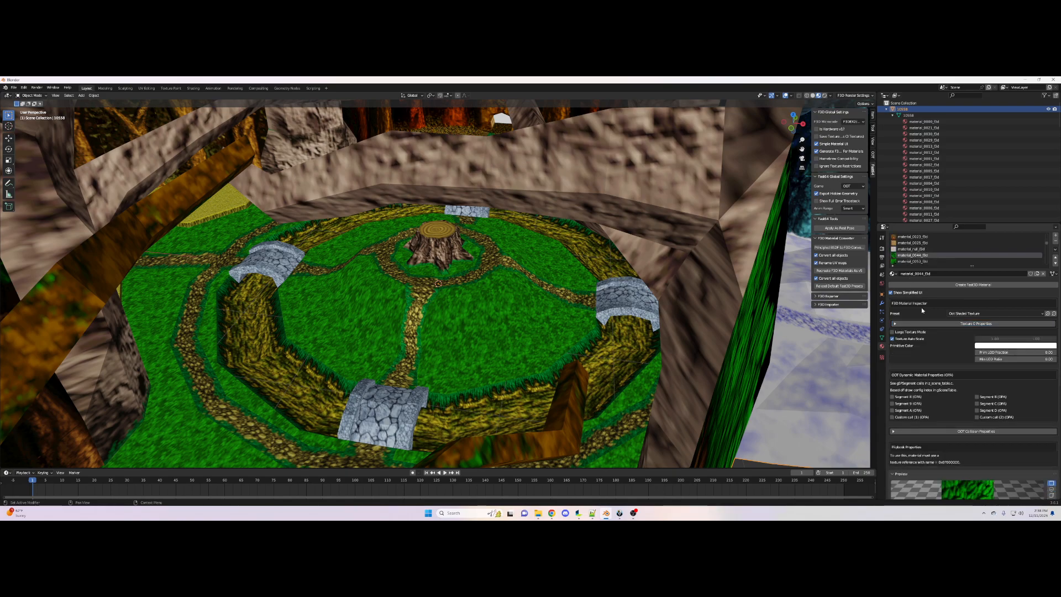
scroll(966, 413, "down", 3)
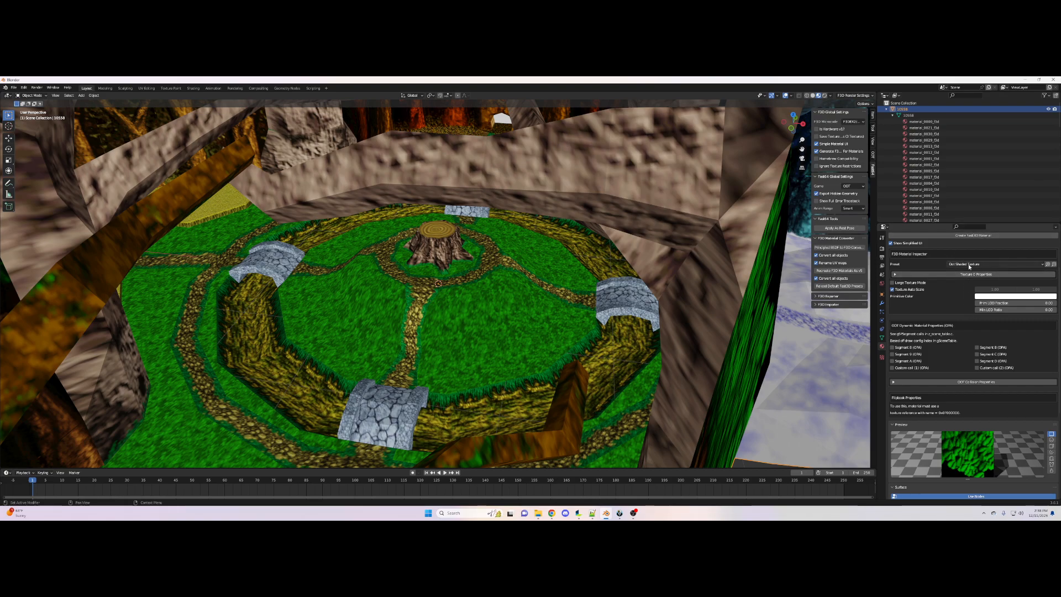
left_click(974, 264)
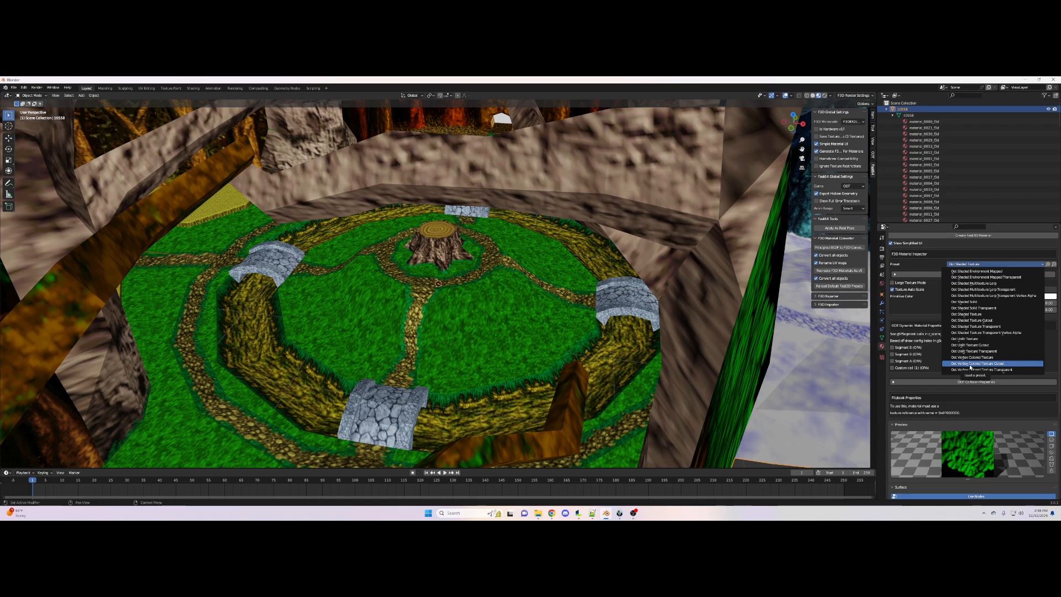
left_click(970, 365)
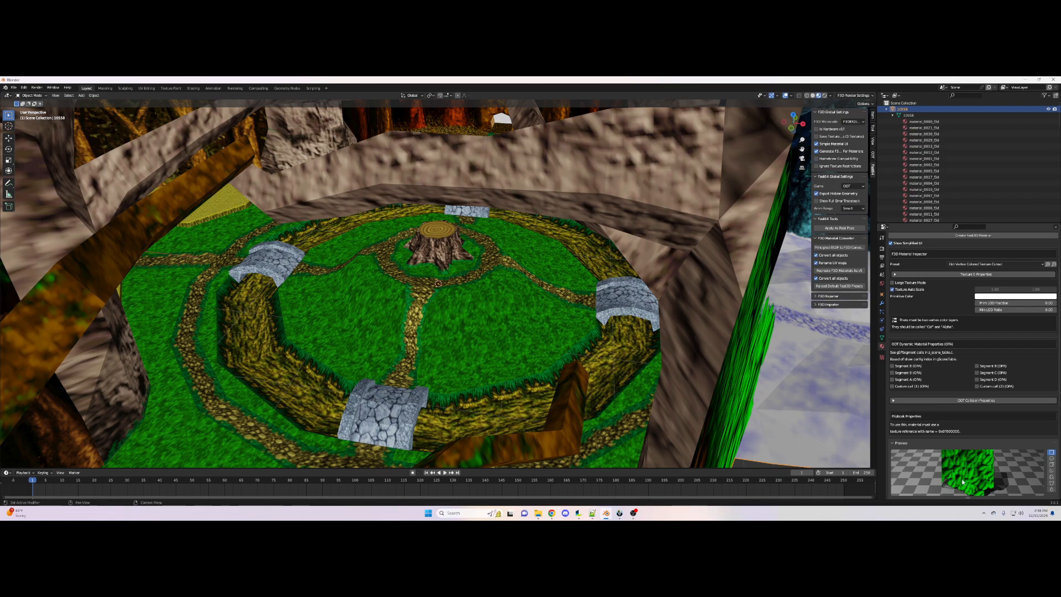
Set the foliage material's texture format to Color Index 4-bit and check the cutout edges of the leaves
left_click(899, 274)
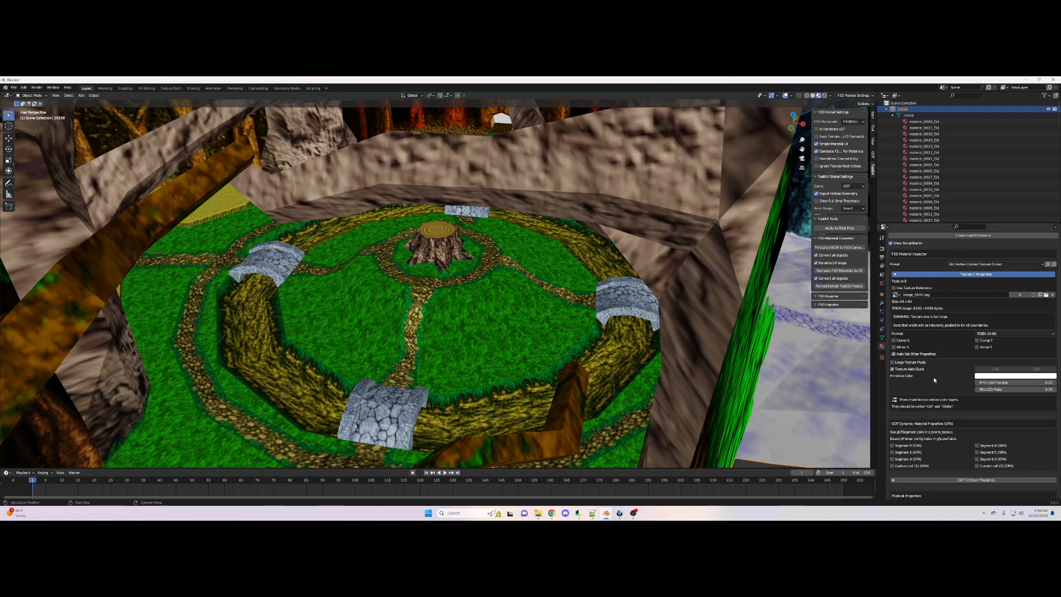
left_click(993, 334)
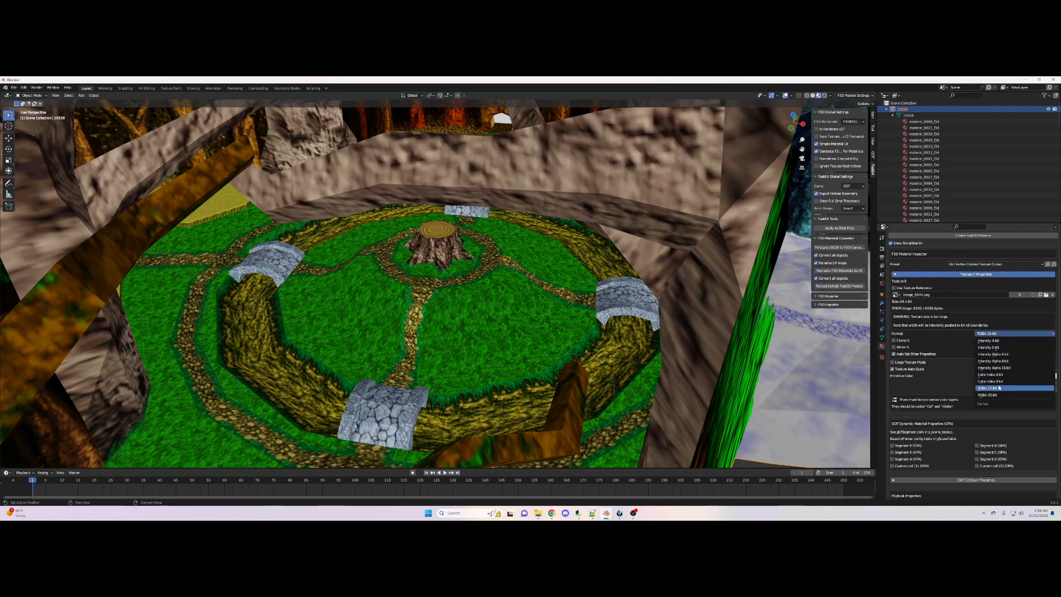
left_click(998, 375)
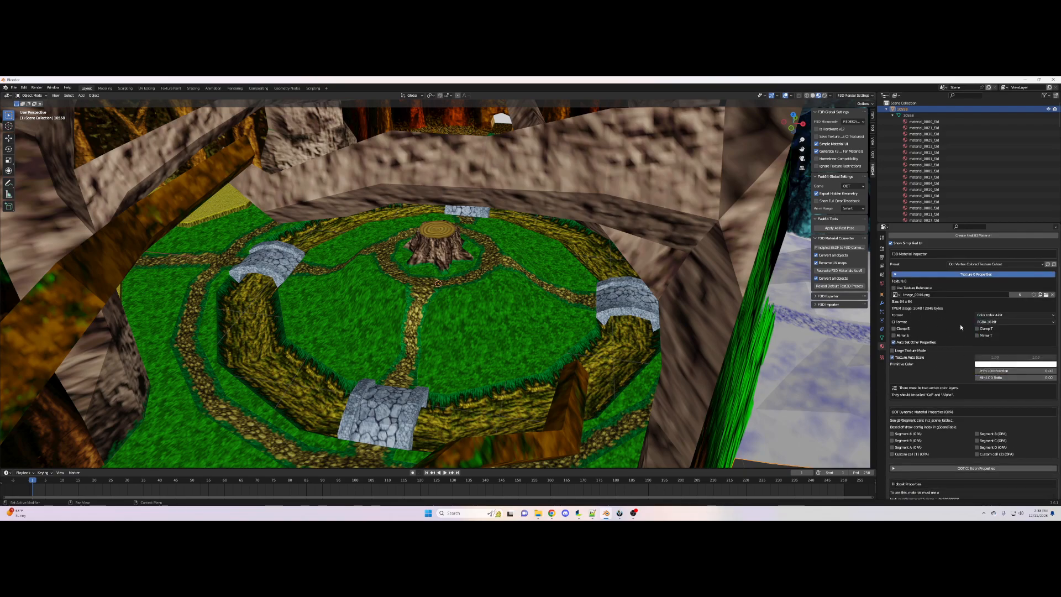
left_click_drag(793, 123, 663, 215)
left_click_drag(795, 125, 636, 176)
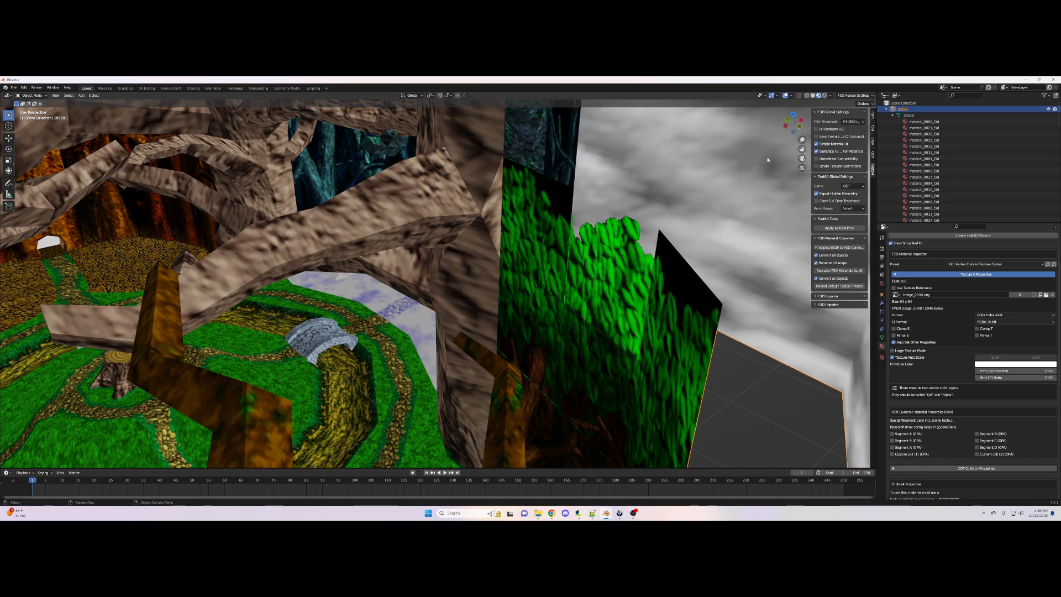
middle_click_drag(762, 166, 666, 210)
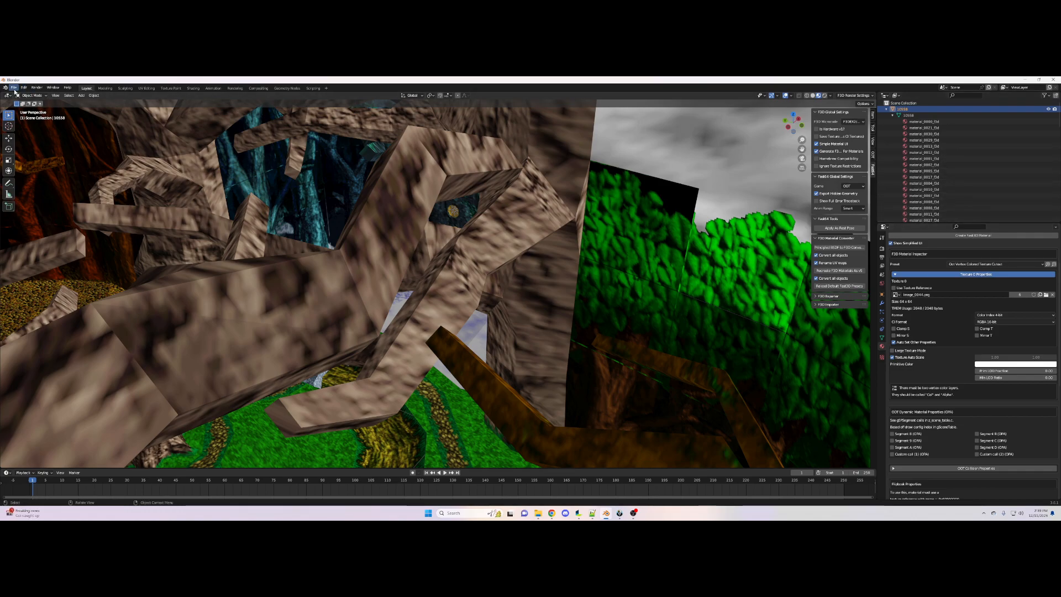
Check the map running in the Donkey Kong 64 emulator, then open the finished lobby map file in Blender
left_click(619, 514)
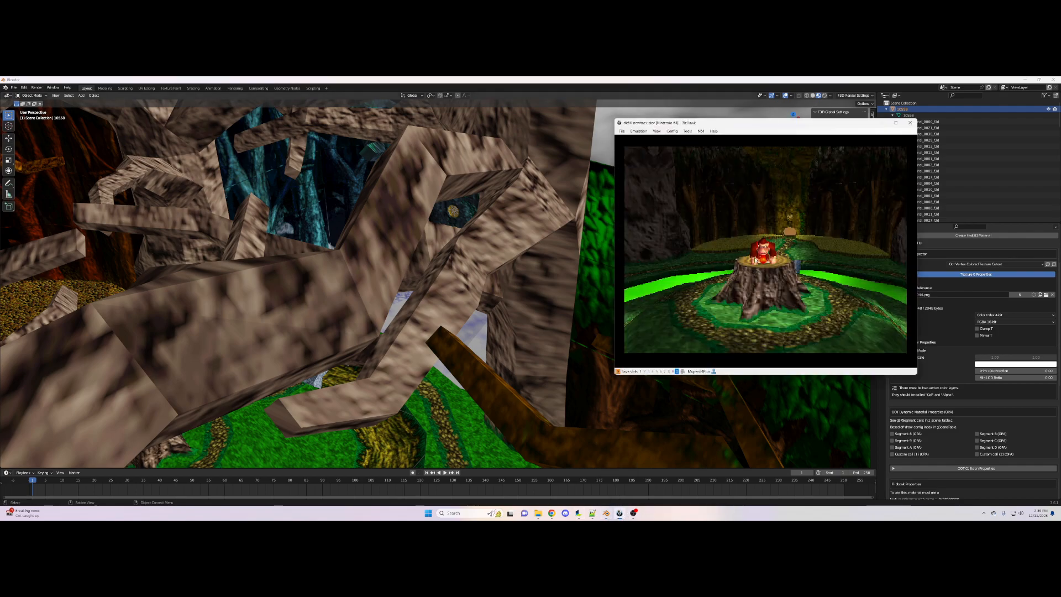
left_click(881, 124)
left_click(15, 87)
left_click(29, 103)
left_click(541, 306)
left_click(486, 251)
left_click(629, 380)
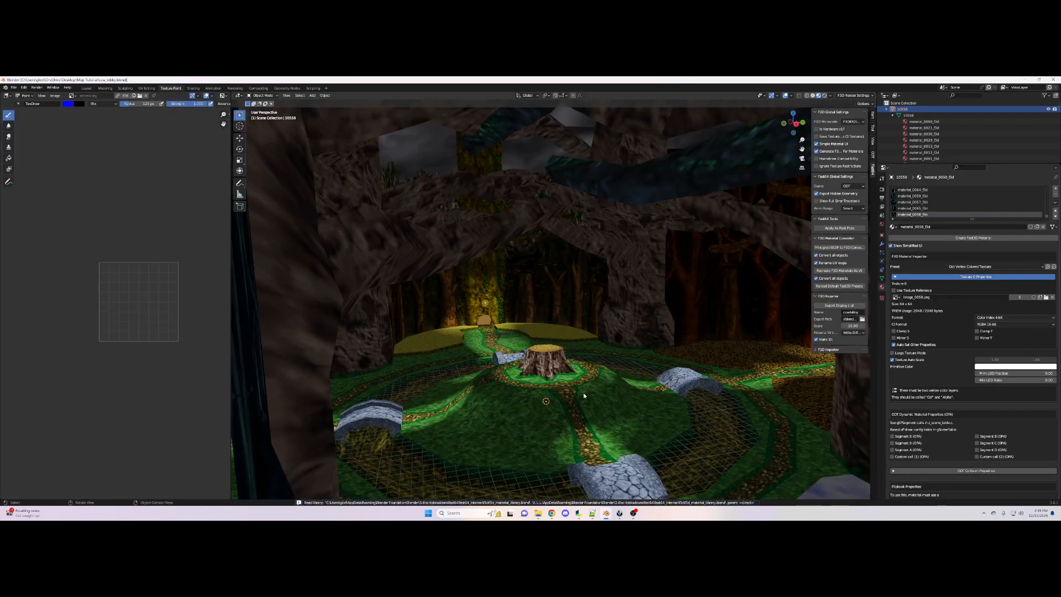
left_click_drag(794, 128, 500, 158)
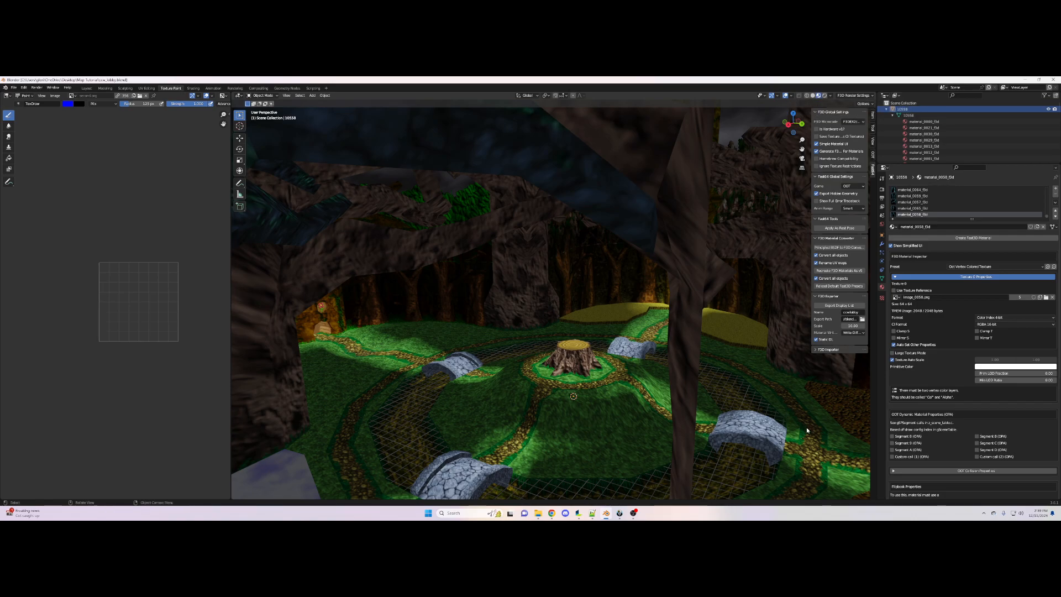
Show the map mesh's color attributes and switch the map to Vertex Paint mode
left_click(882, 280)
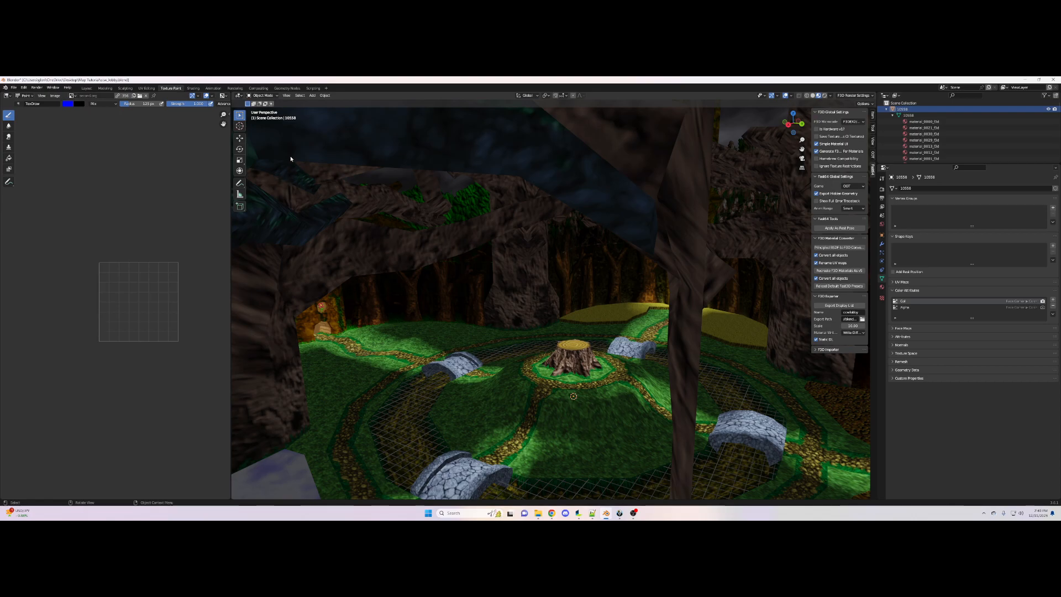
left_click(270, 97)
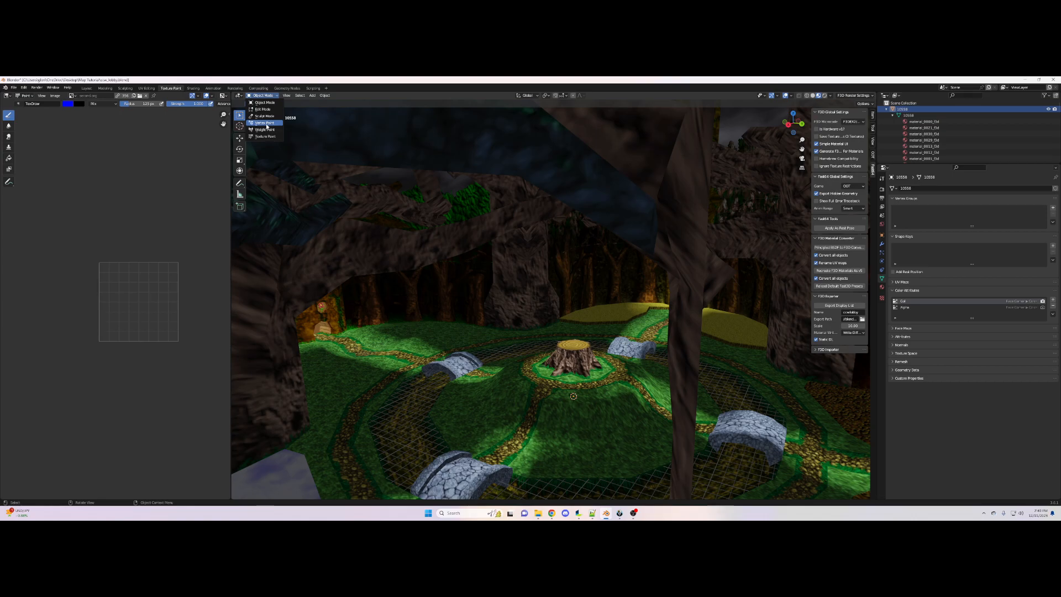
left_click(265, 122)
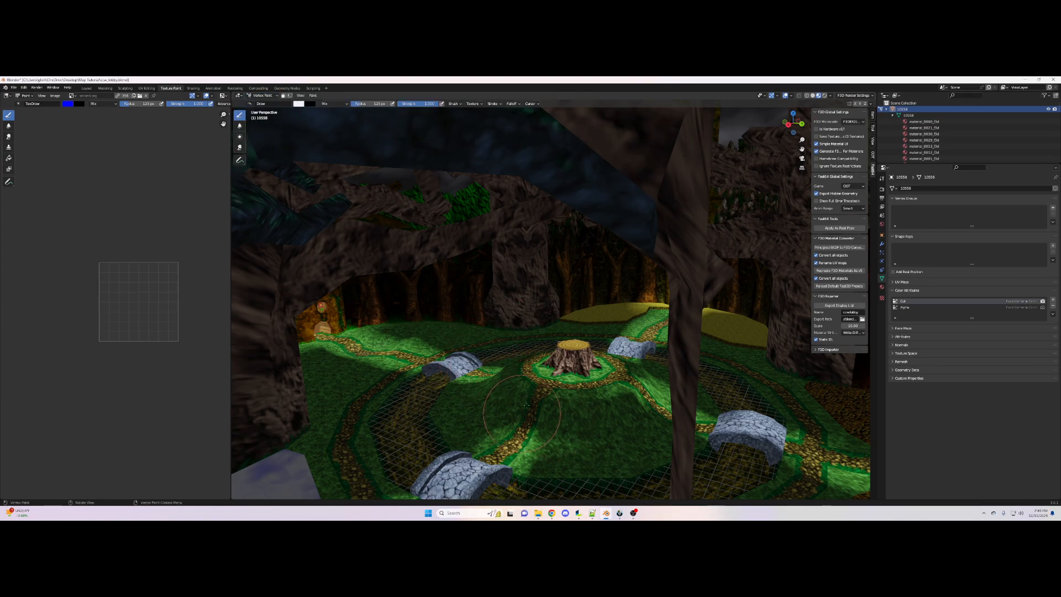
Fill the entire map's vertex colors with the near-white brush color using Set Vertex Colors
scroll(543, 416, "up", 3)
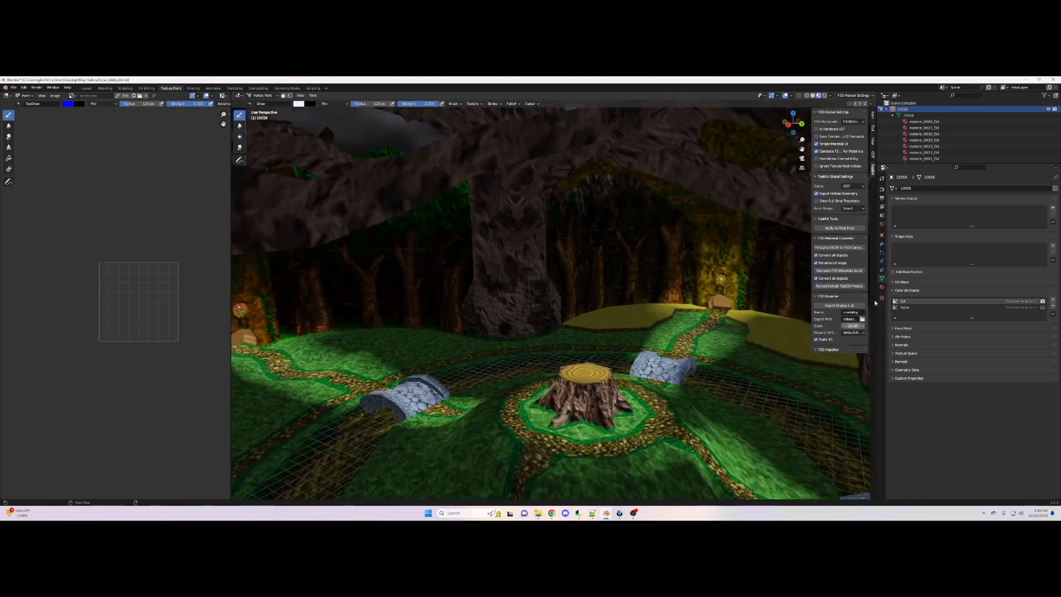
mouse_move(793, 123)
left_mouse_down()
mouse_move(798, 139)
mouse_move(813, 94)
left_mouse_up()
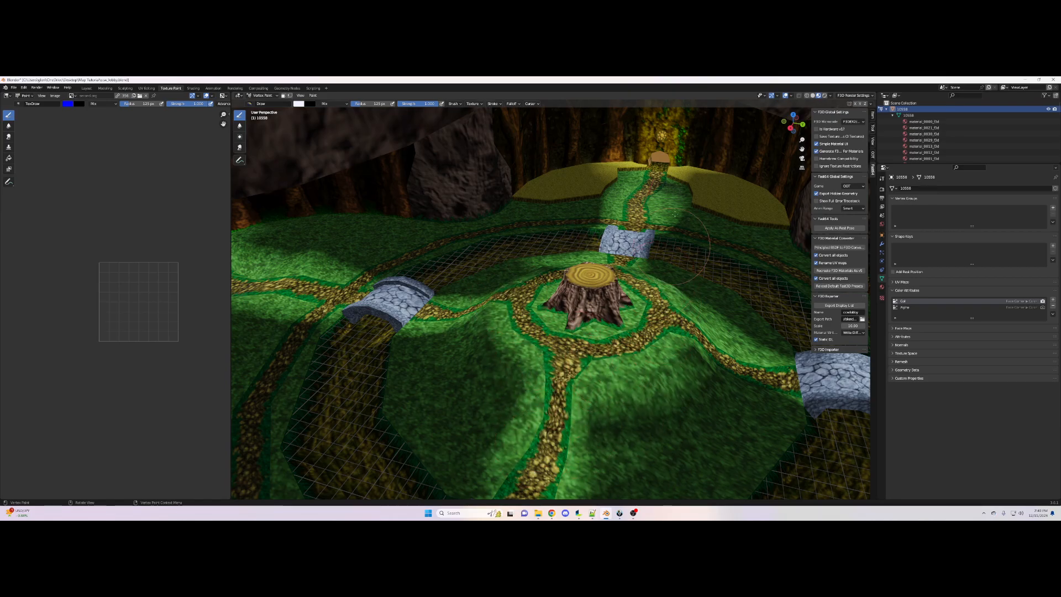
left_click_drag(793, 123, 641, 139)
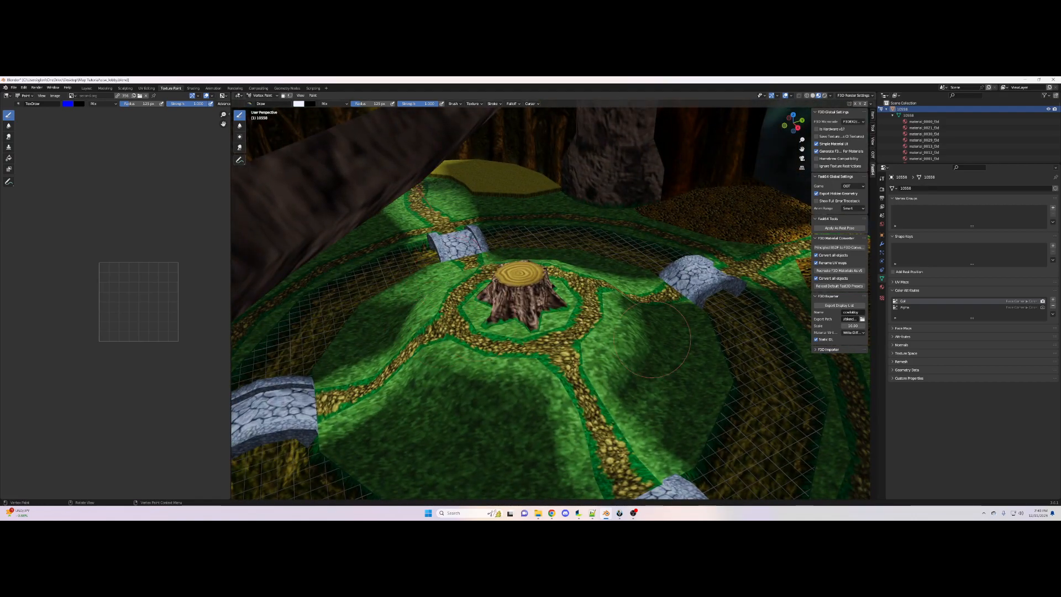
left_click_drag(794, 124, 580, 149)
left_click(313, 95)
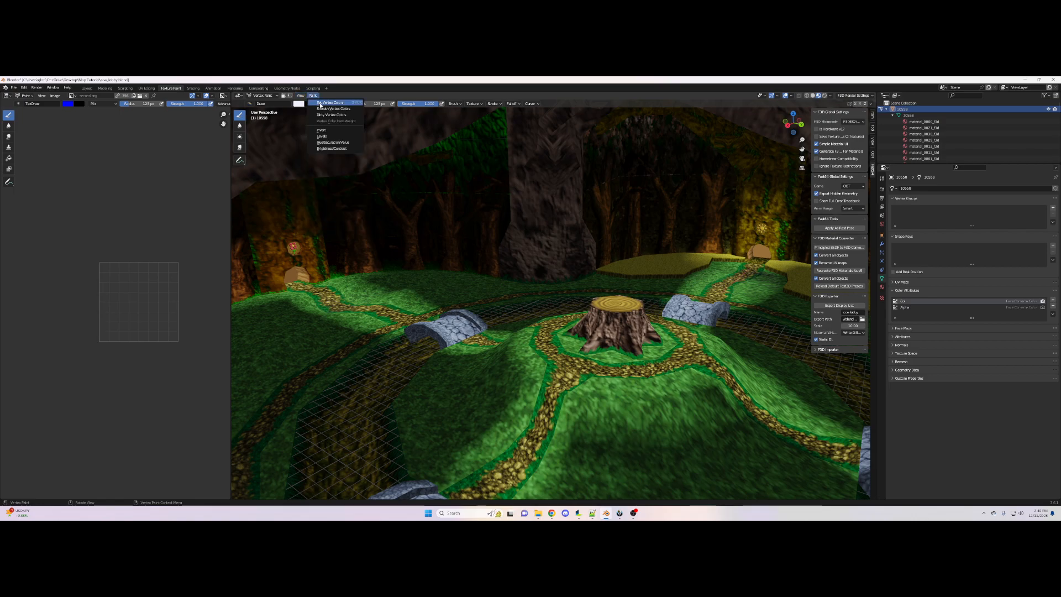
left_click(320, 104)
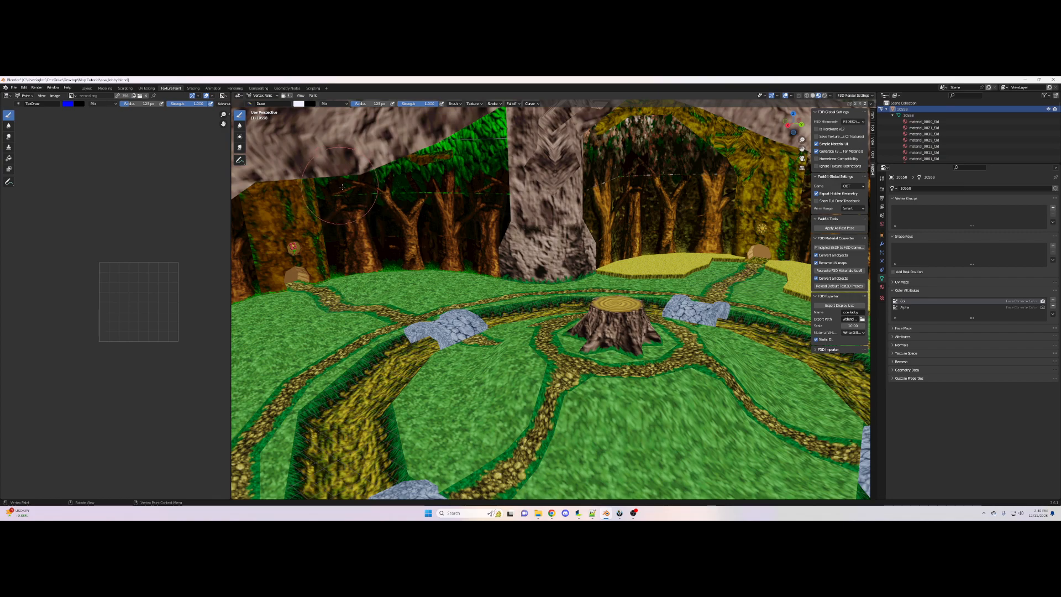
Darken the brush color to near black and fill all of the map's vertex colors with it
left_click(299, 104)
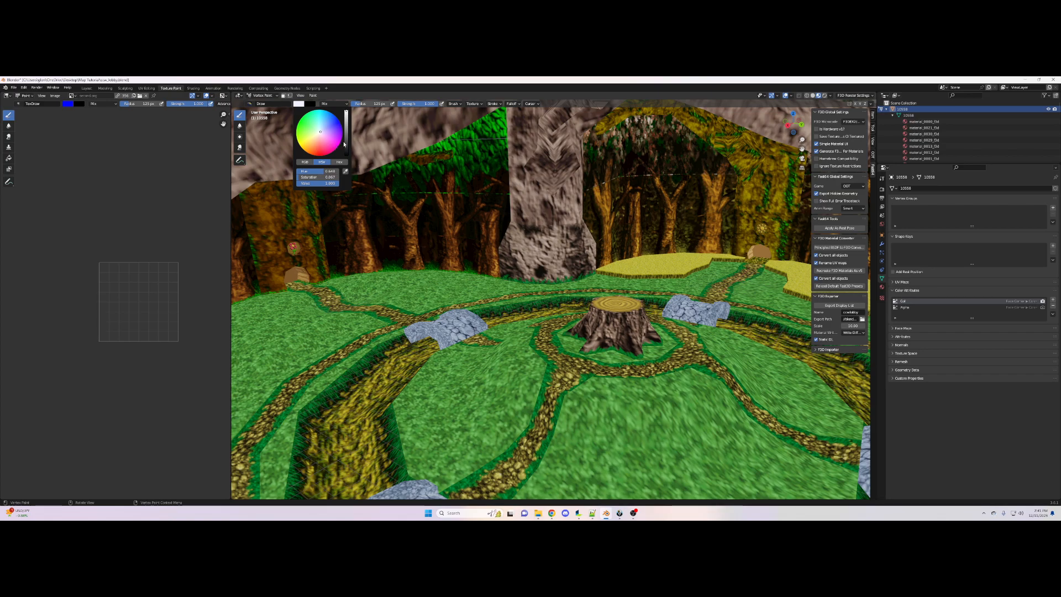
left_click(347, 145)
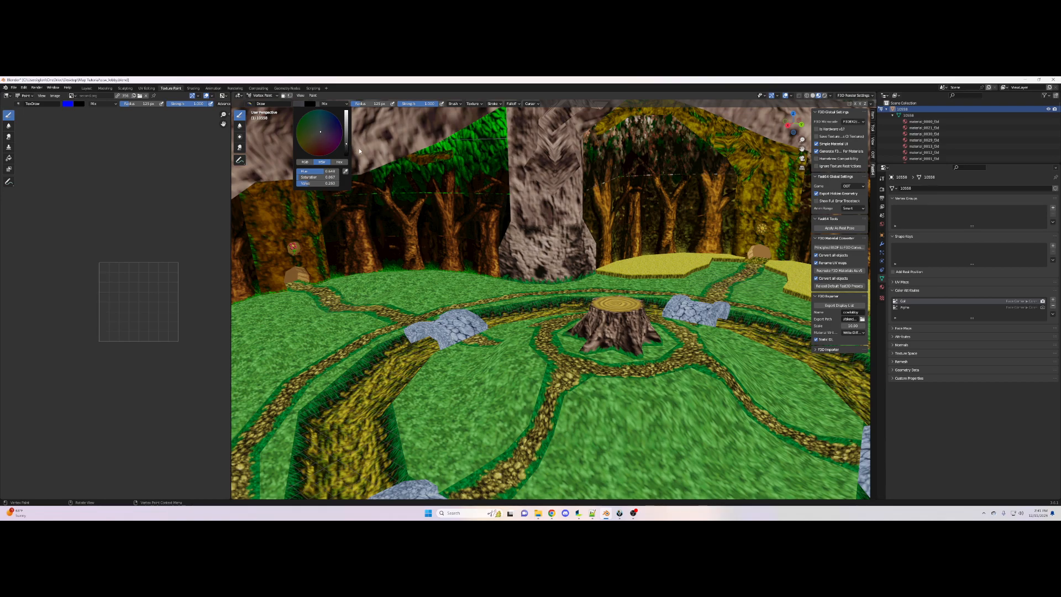
left_click(313, 96)
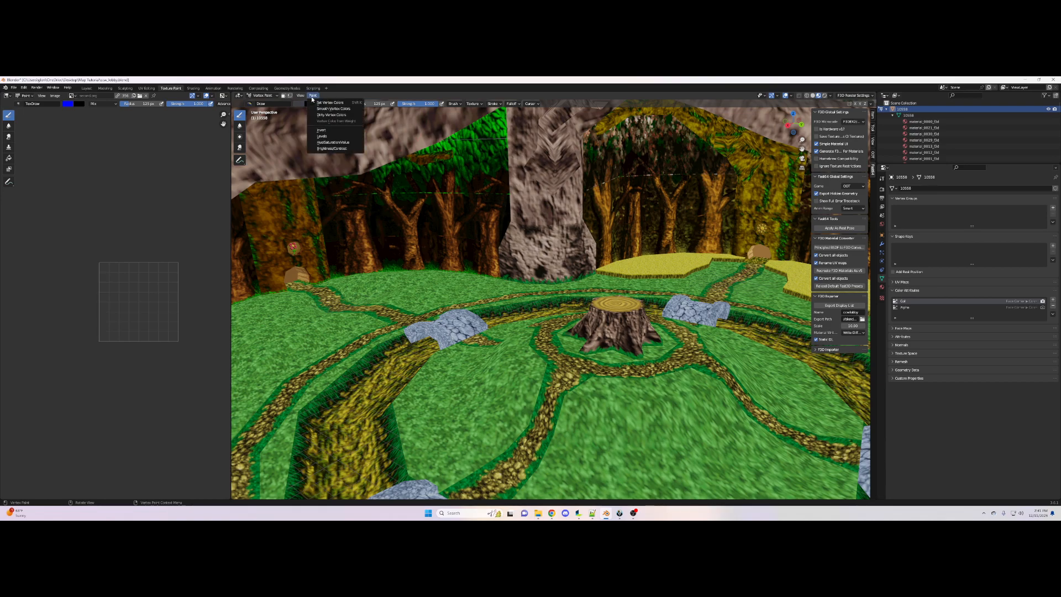
left_click(334, 118)
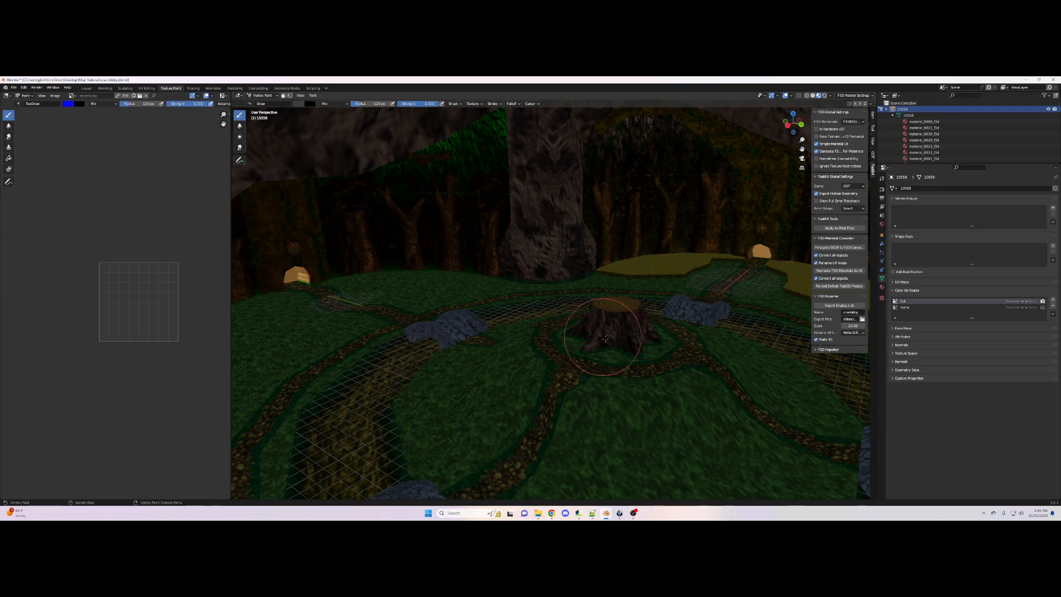
Restore the brush to full brightness and paint highlights on the path around the stump and up to the orange tree door
left_click_drag(788, 126, 756, 128)
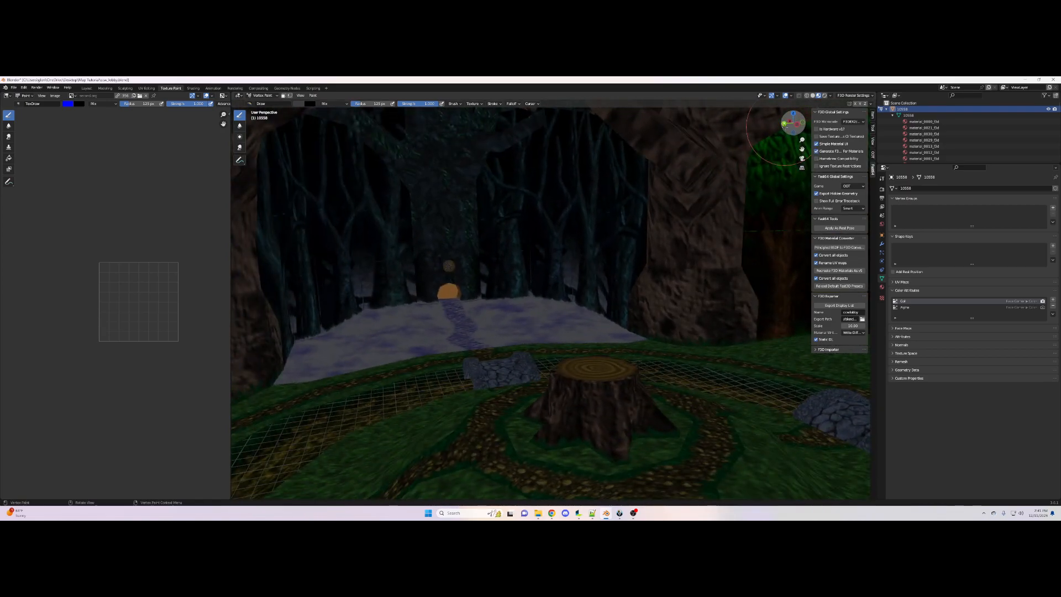
left_click(303, 103)
left_click_drag(346, 145, 346, 112)
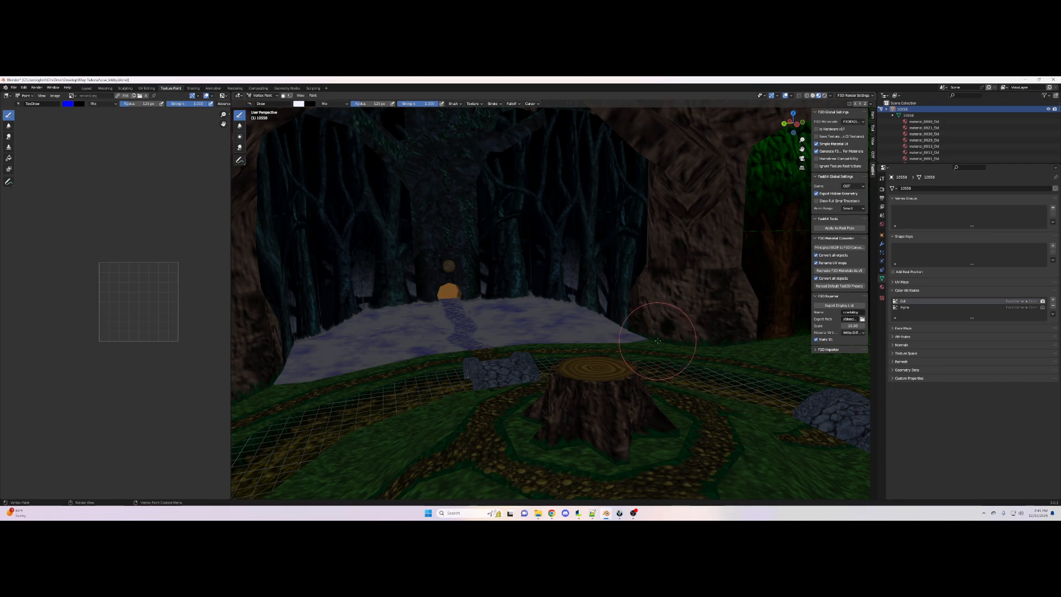
left_click_drag(796, 124, 767, 125)
middle_click_drag(553, 304, 411, 294)
mouse_move(539, 489)
left_mouse_down()
mouse_move(567, 352)
mouse_move(500, 285)
left_mouse_up()
left_click_drag(591, 359, 650, 311)
left_click_drag(793, 123, 818, 135)
mouse_move(746, 373)
left_mouse_down()
mouse_move(713, 313)
mouse_move(618, 264)
mouse_move(580, 145)
left_mouse_up()
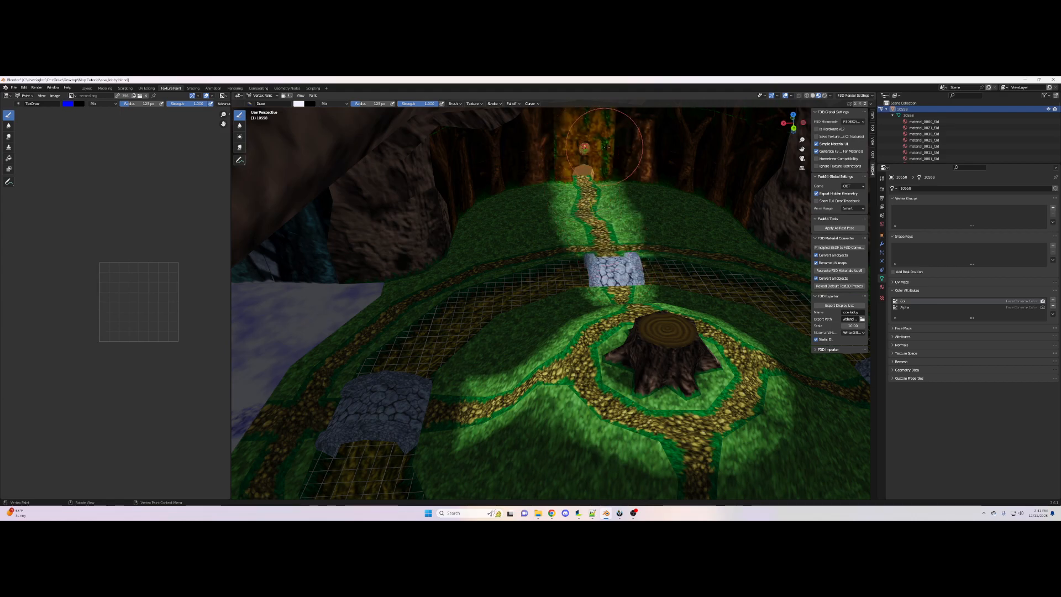
Paint bright vertex colors along the remaining paths and bridges to the other tree doors and over the stump
left_click_drag(793, 119, 792, 136)
left_click_drag(553, 332, 558, 136)
left_click_drag(793, 122, 766, 128)
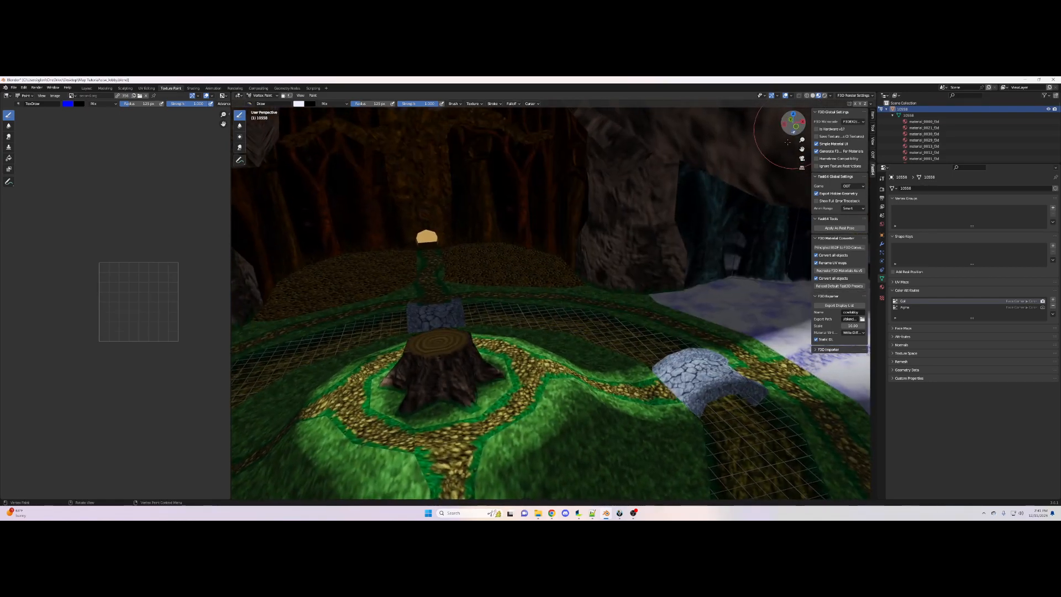
left_click_drag(434, 275, 422, 191)
left_click_drag(795, 125, 760, 130)
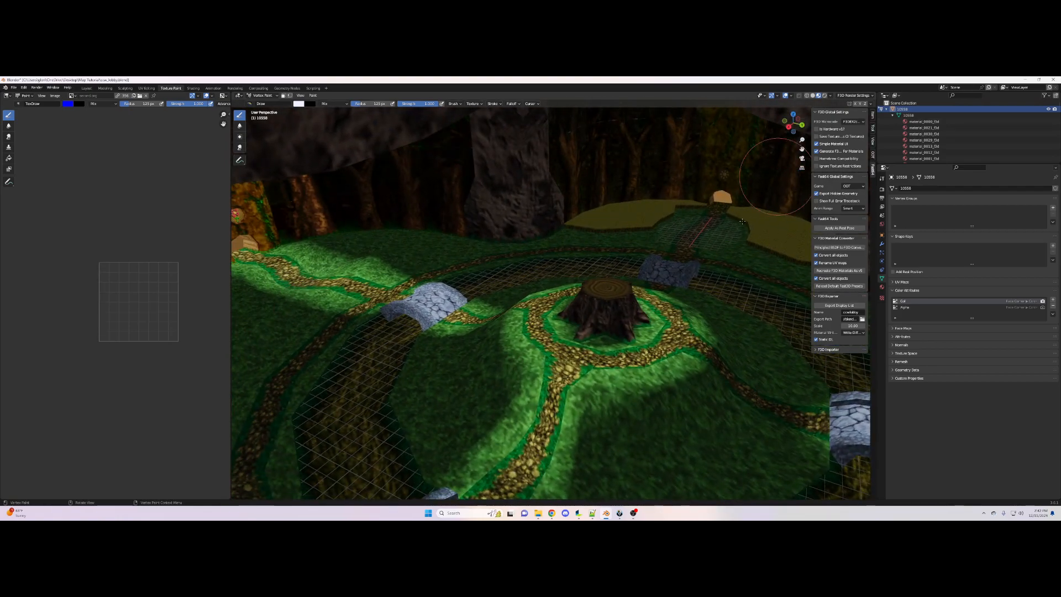
mouse_move(610, 289)
left_mouse_down()
mouse_move(610, 319)
mouse_move(663, 282)
mouse_move(717, 188)
left_mouse_up()
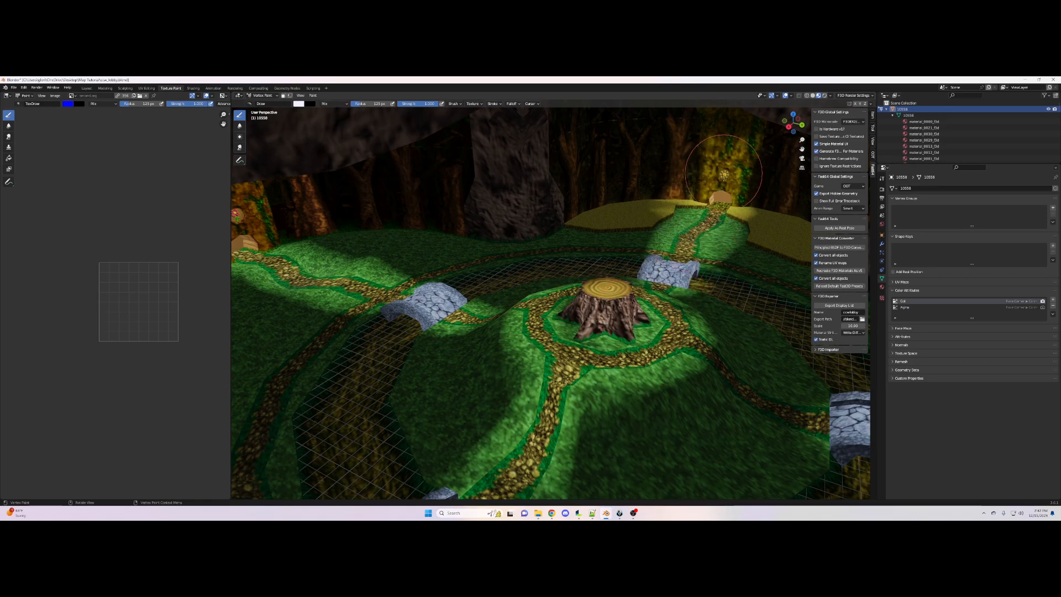
Paint a highlight on the grassy slope below the stump and check the map's lighting from other angles
left_click_drag(797, 121, 787, 123)
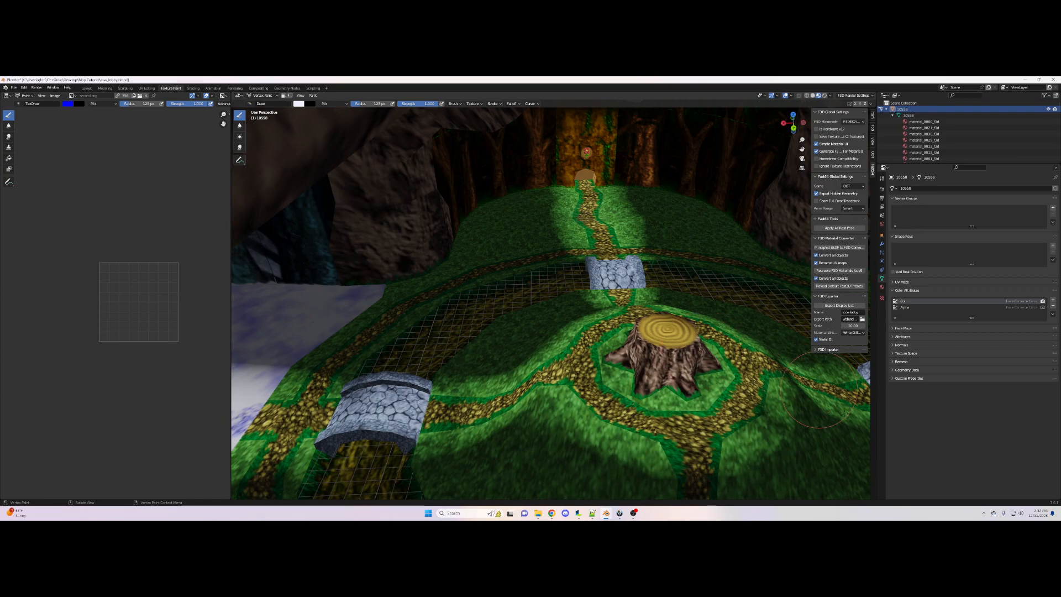
scroll(733, 284, "down", 2)
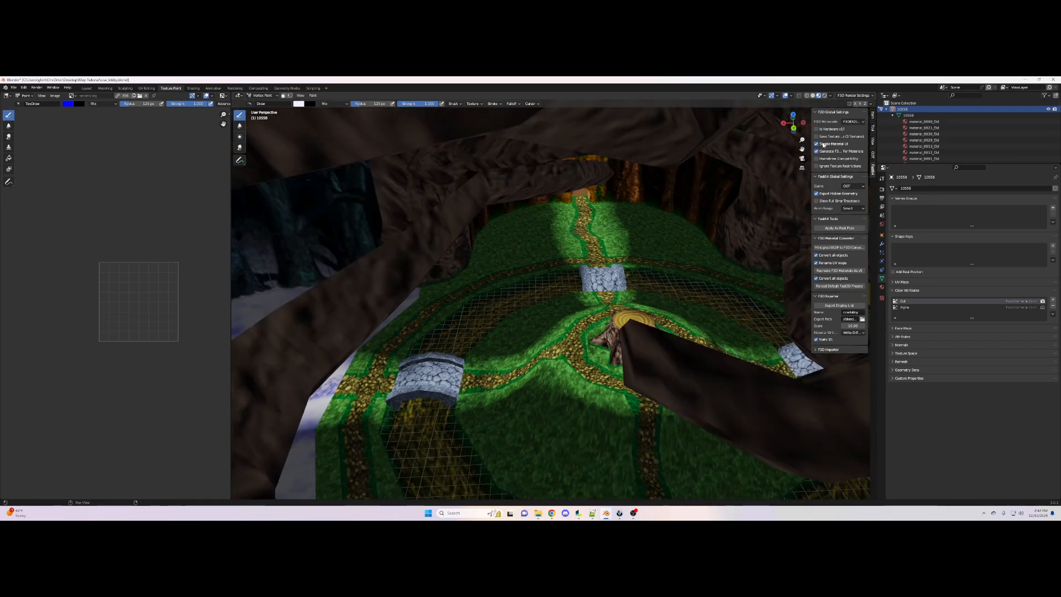
left_click_drag(802, 149, 691, 156)
left_click_drag(488, 461, 495, 408)
left_click_drag(803, 122, 702, 143)
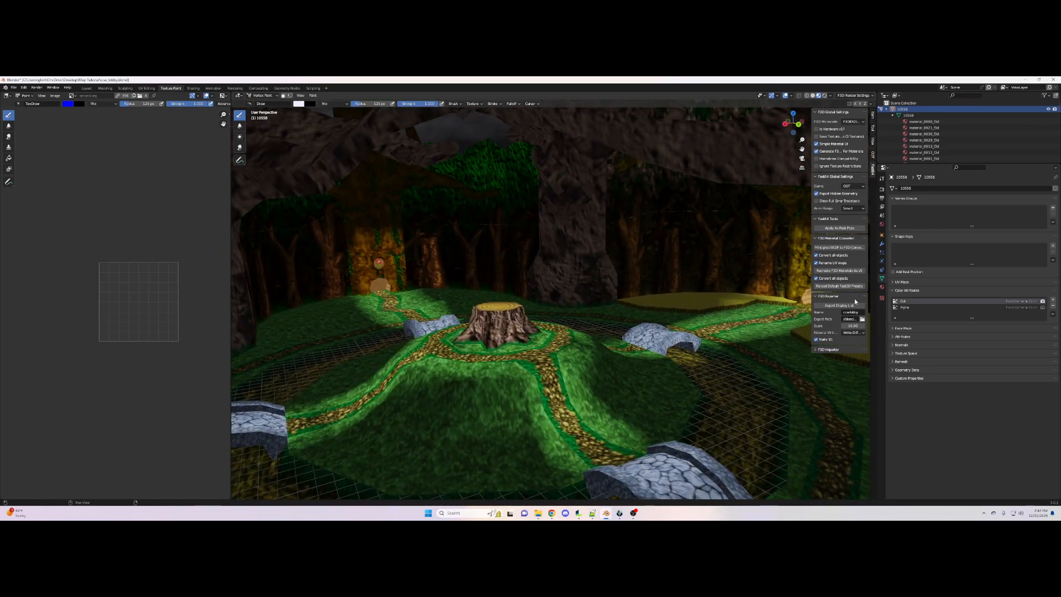
Switch to Notepad++ to consult the map-importing notes
left_click(593, 514)
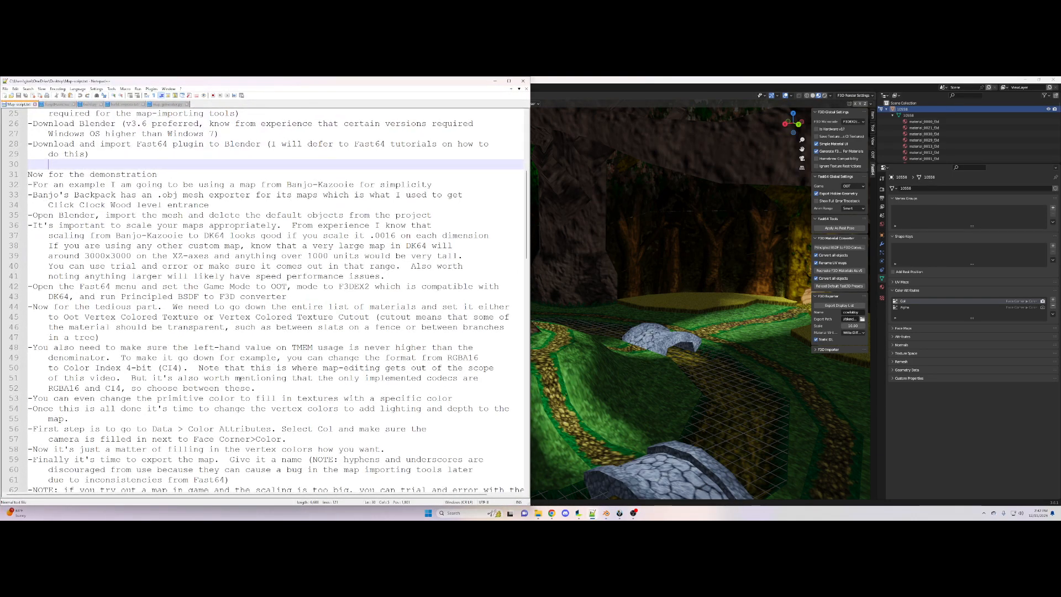
Read the notes on exporting, switch to Blender and check the F3D exporter's mesh name and export folder
scroll(239, 378, "down", 4)
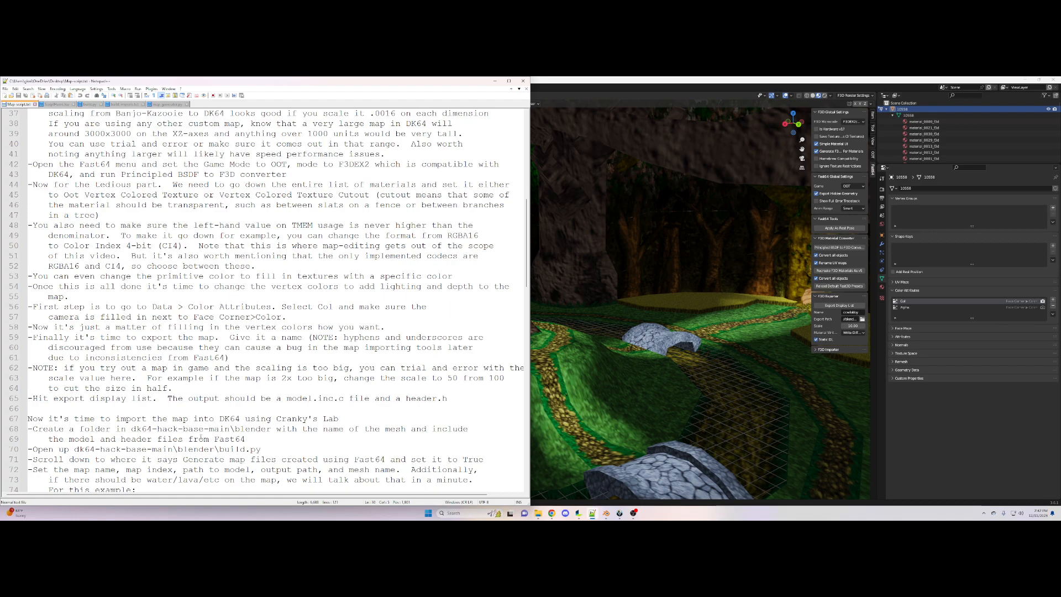
left_click(853, 313)
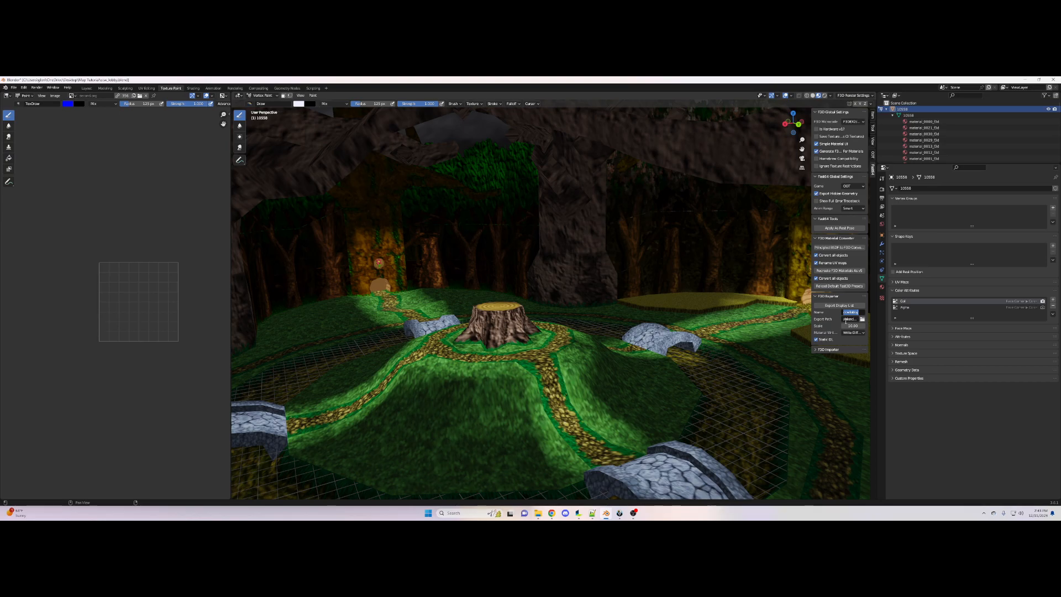
left_click(858, 313)
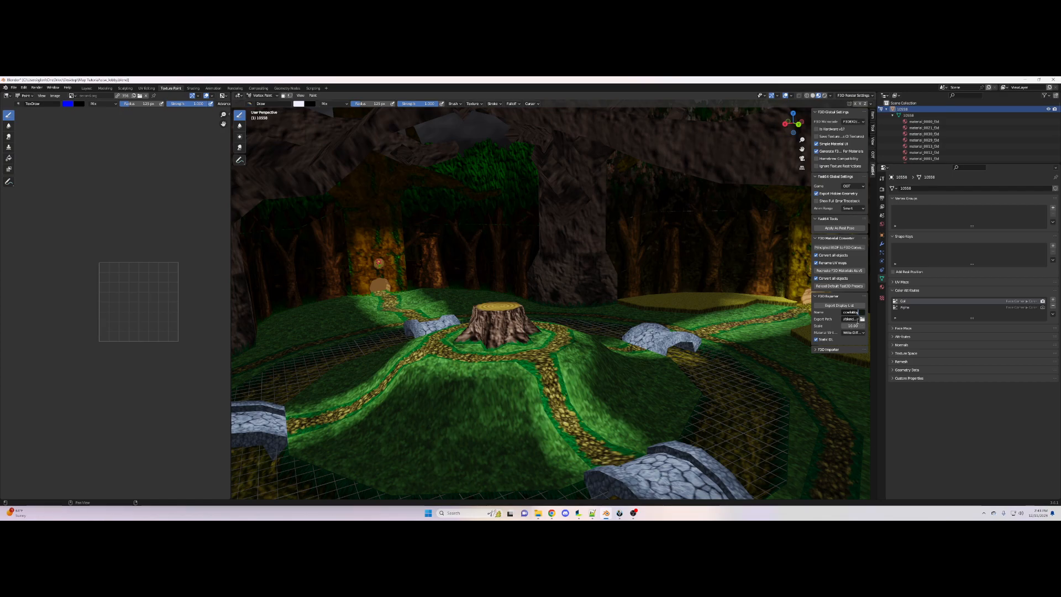
left_click(862, 320)
left_click(862, 319)
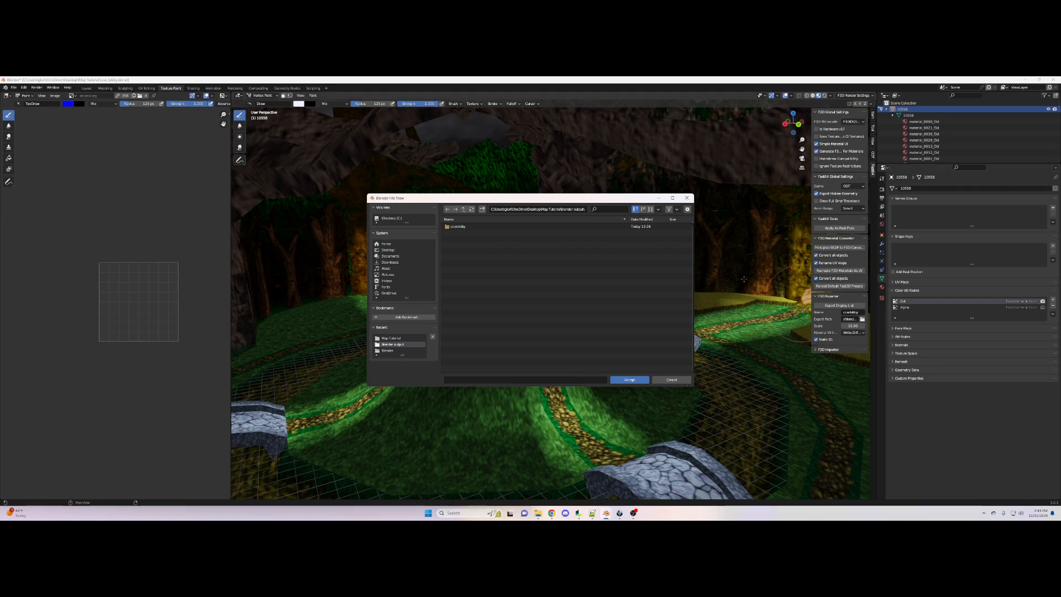
left_click(687, 197)
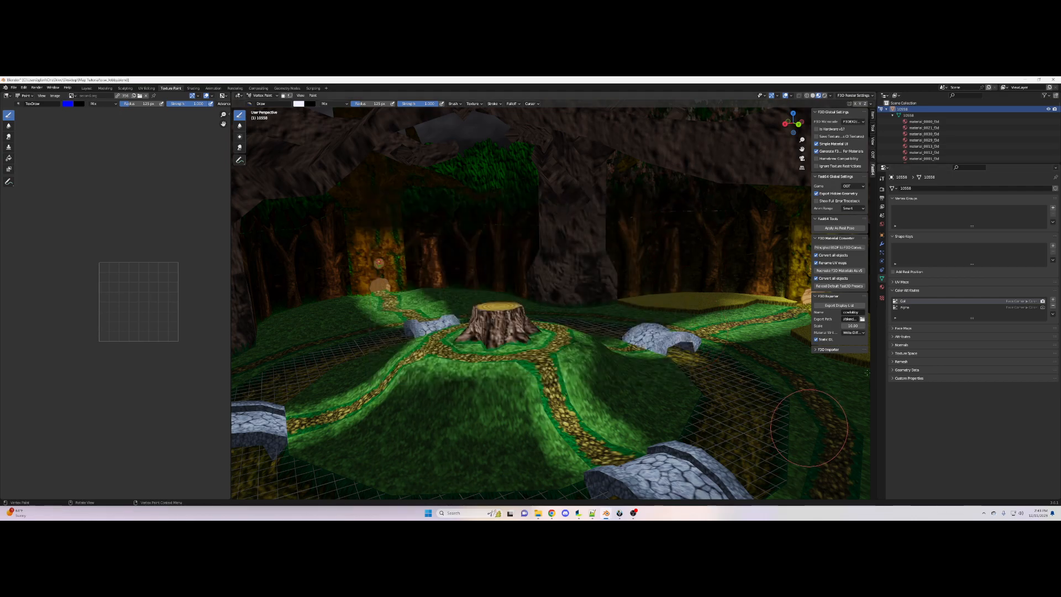
Set the F3D exporter's scale to 50 and export the map's display list
left_click(851, 326)
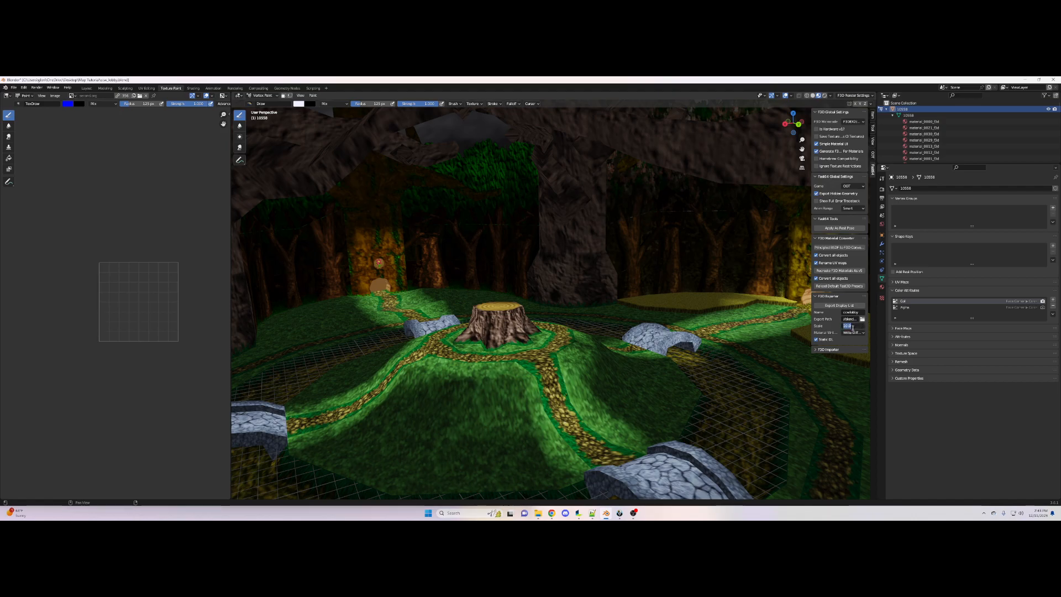
type("1")
key("Return")
left_click(853, 326)
type("50")
key("Return")
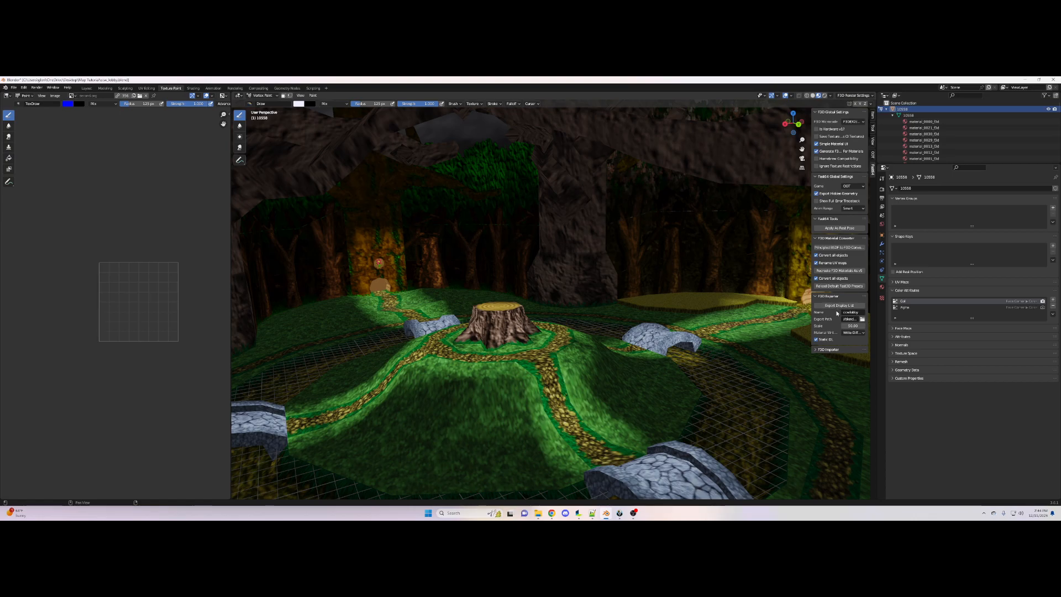
left_click(839, 307)
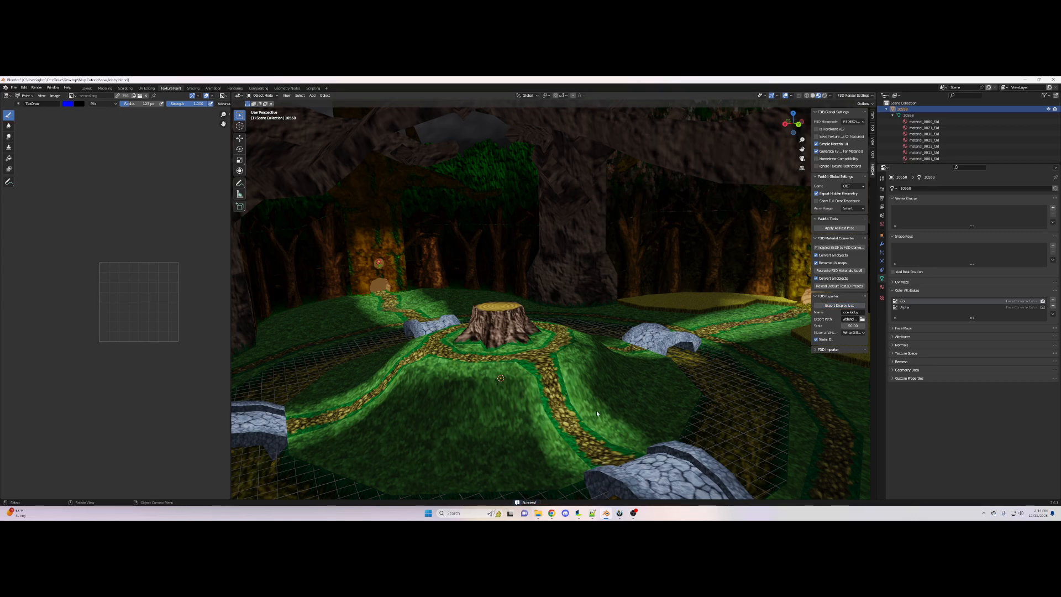
Switch to File Explorer, open the ccwlobby folder in the Map Tutorial's blender output and delete the old model.c file
left_click(537, 513)
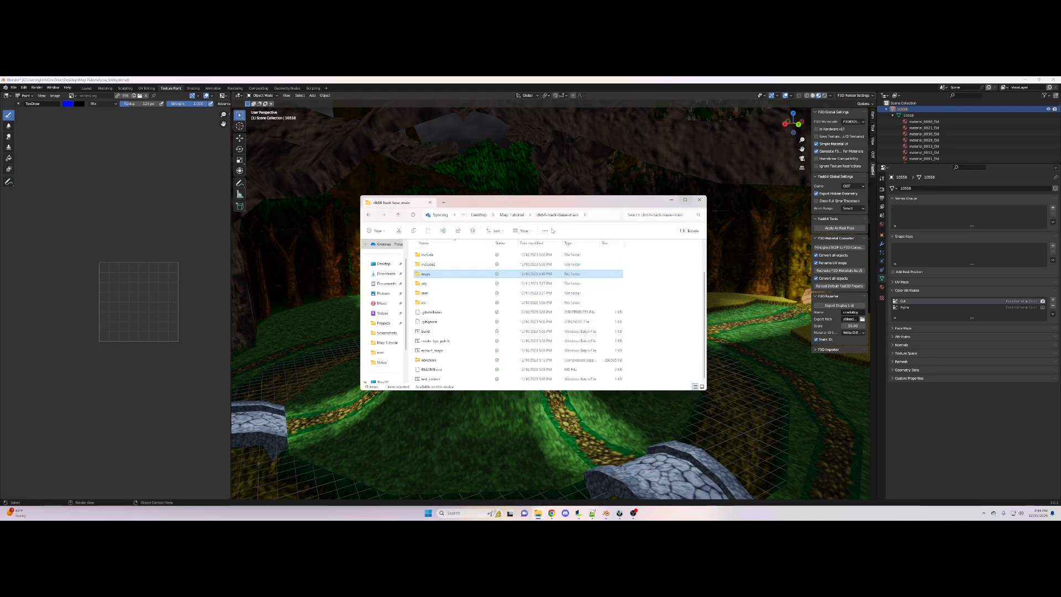
left_click(522, 218)
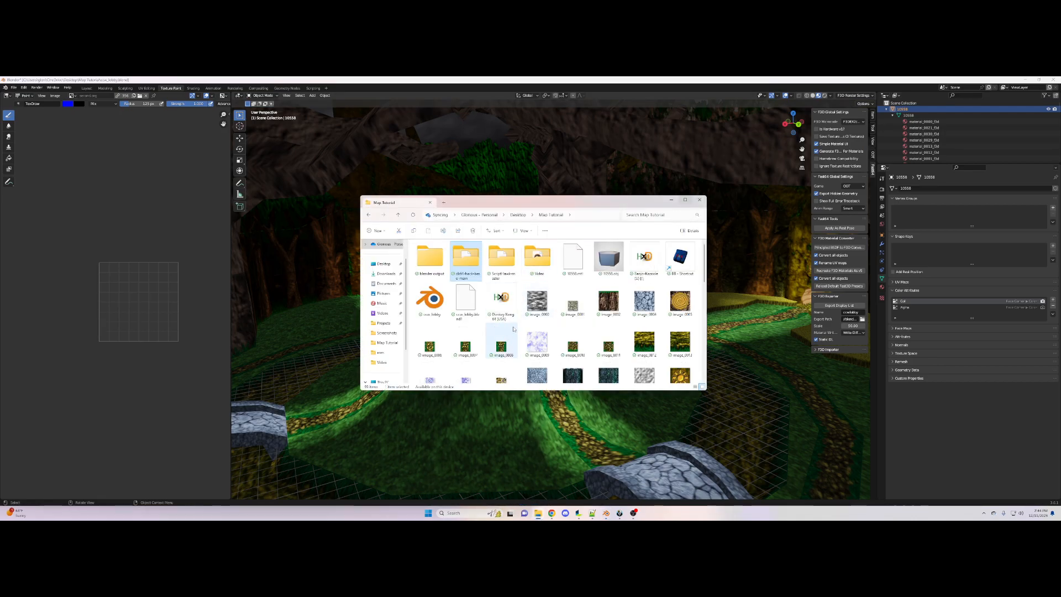
double_click(430, 256)
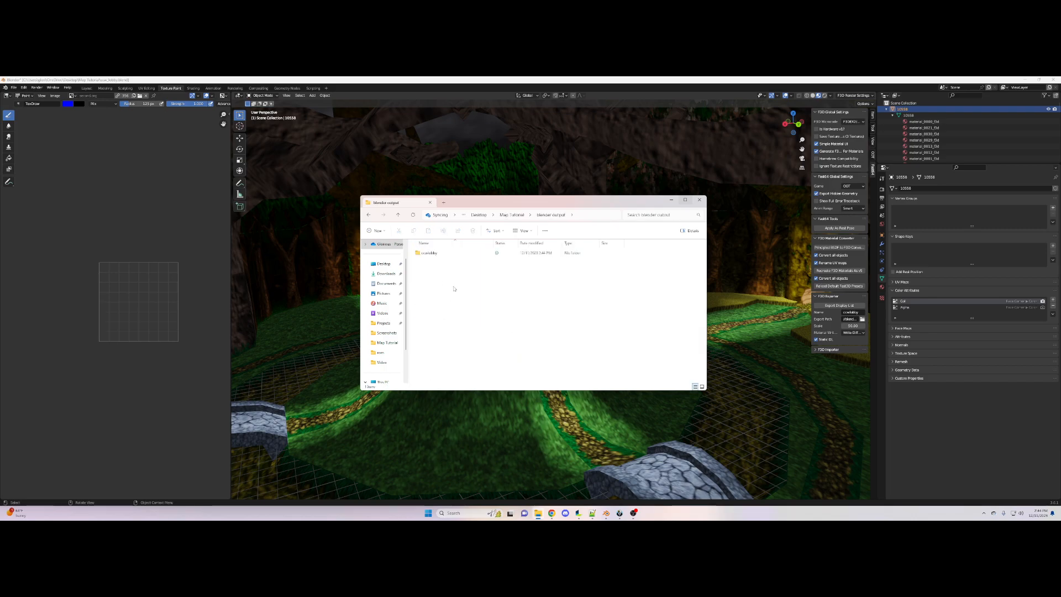
double_click(429, 253)
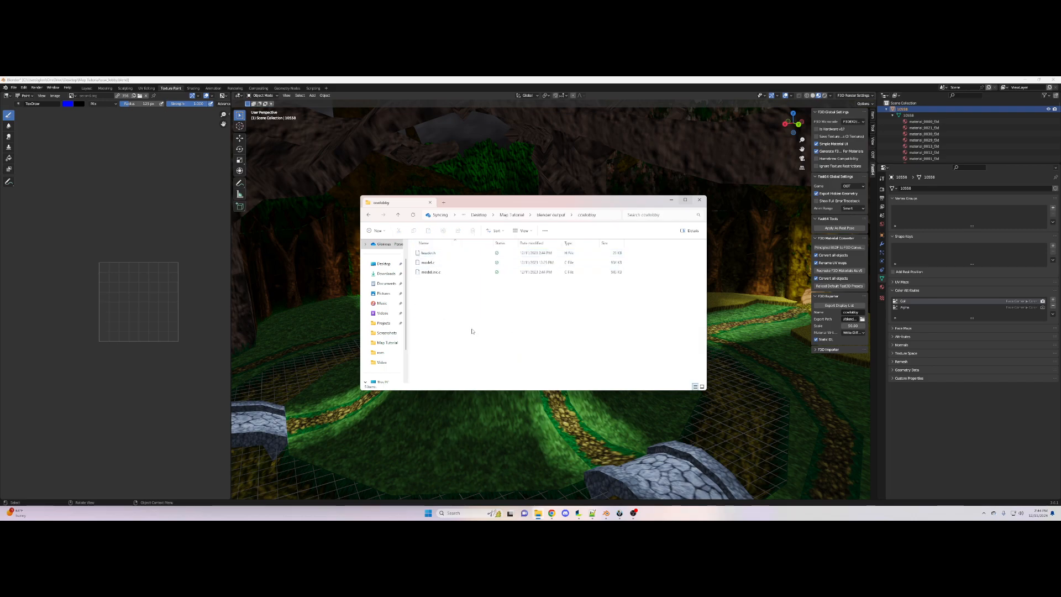
left_click(442, 262)
key("Delete")
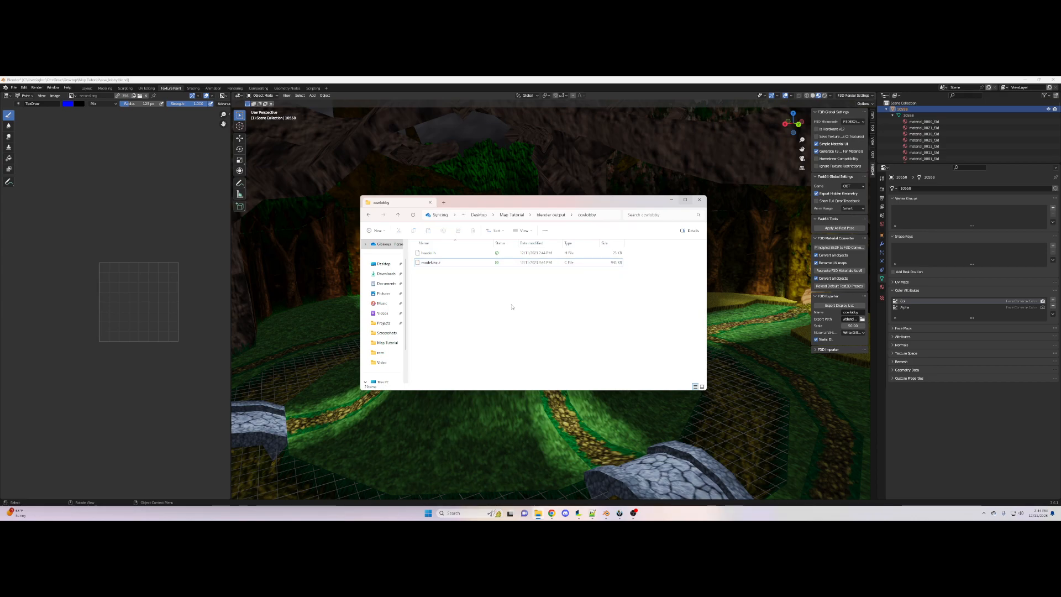
Rename the exported model.inc.c file in the ccwlobby folder as model.c
left_click_drag(456, 300, 436, 254)
left_click(490, 324)
left_click(437, 263)
left_click(437, 264)
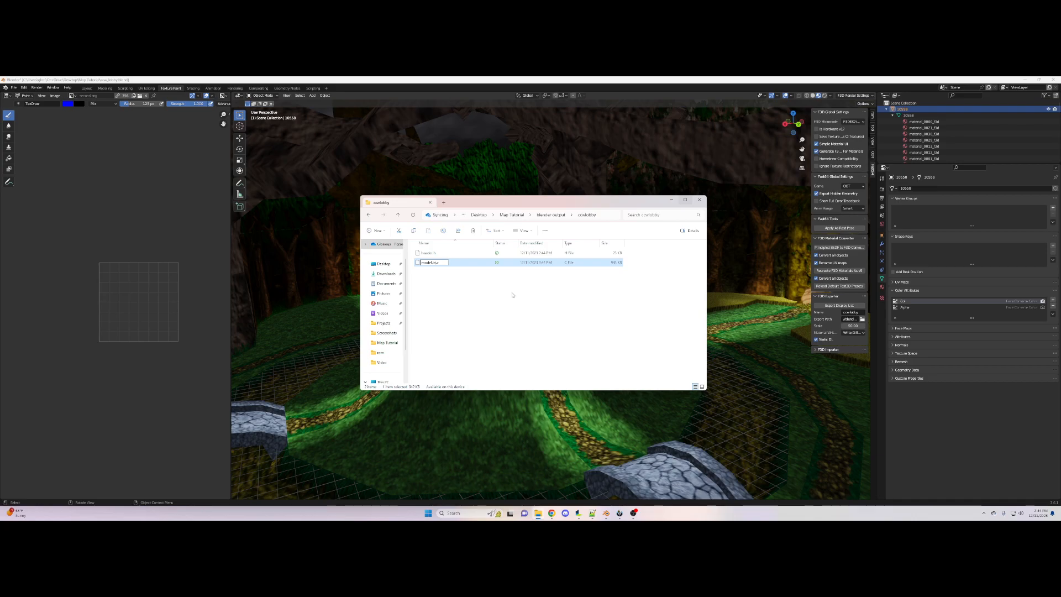
key("Return")
left_click_drag(501, 313, 430, 244)
left_click(554, 347)
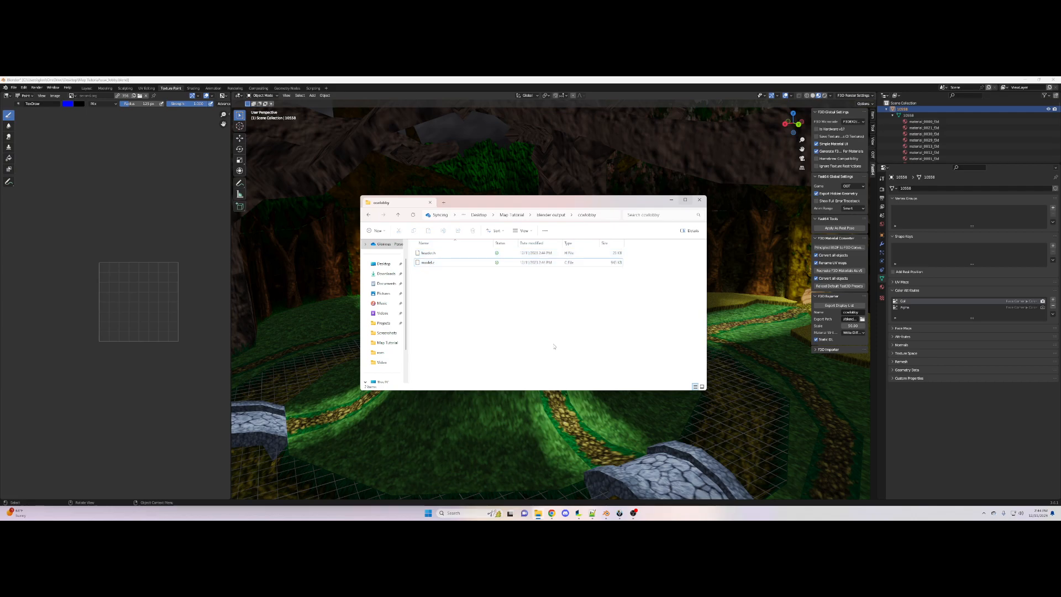
Switch to Notepad++ and read the notes on importing the map into DK64 using Cranky's Lab
left_click(593, 514)
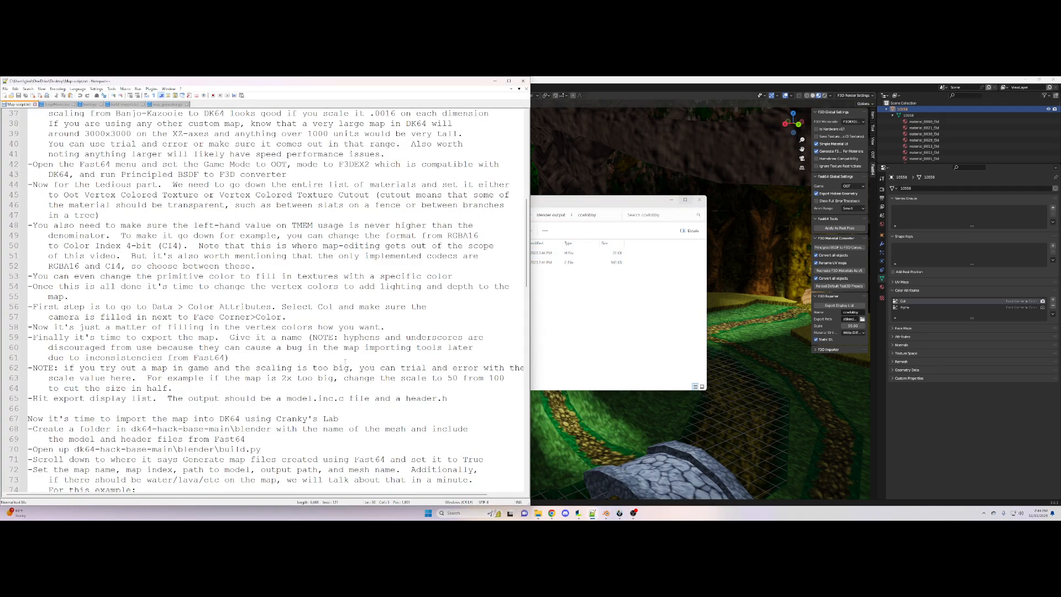
scroll(173, 398, "down", 4)
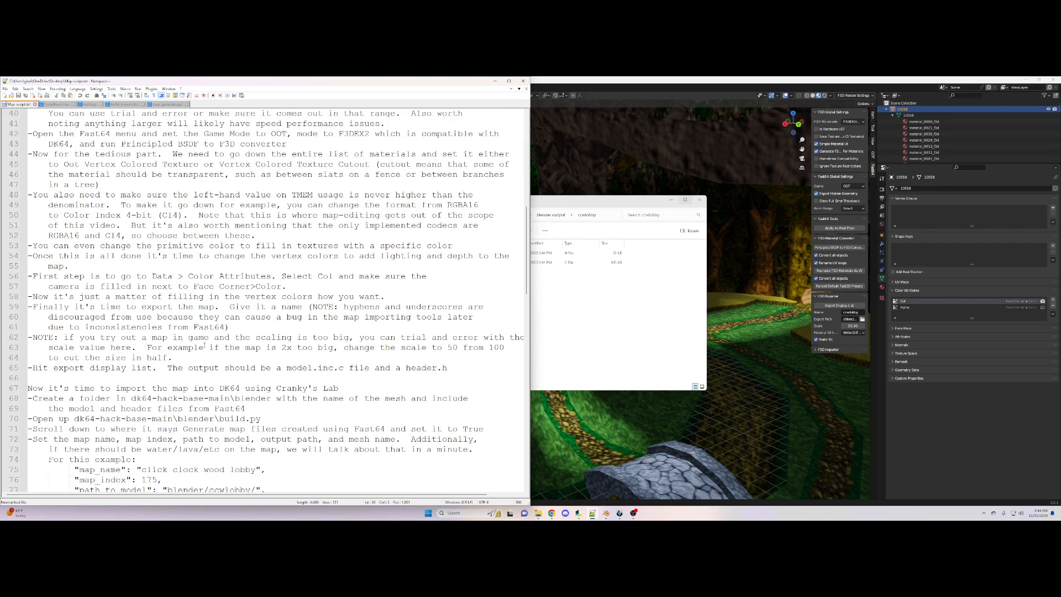
scroll(173, 398, "down", 2)
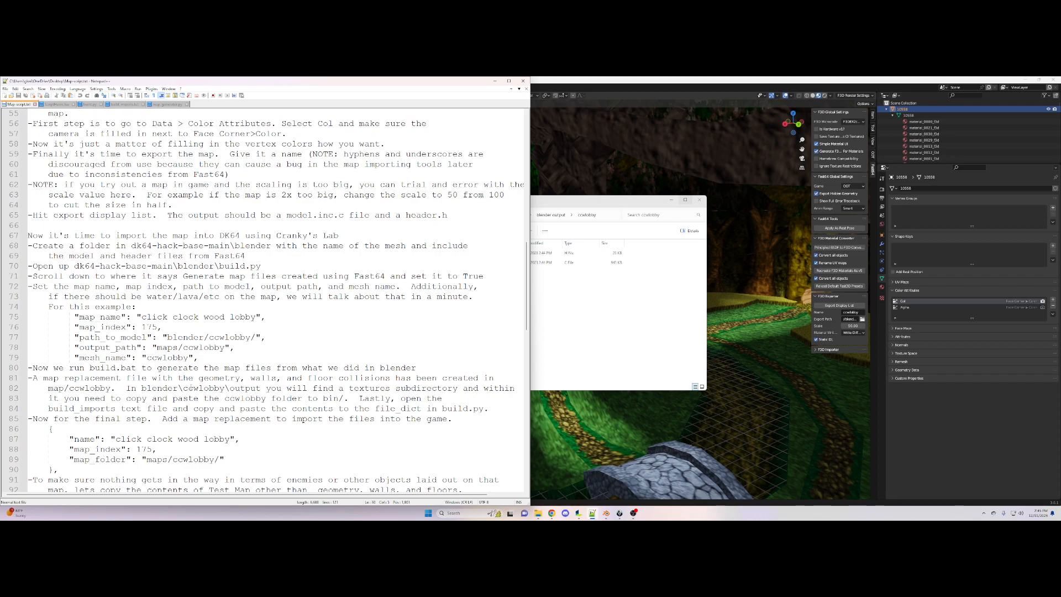
In File Explorer, open dk64-hack-base-main\blender\ccwlobby and examine its model and header files
left_click(573, 340)
left_click_drag(553, 203, 700, 196)
left_click(628, 208)
double_click(590, 256)
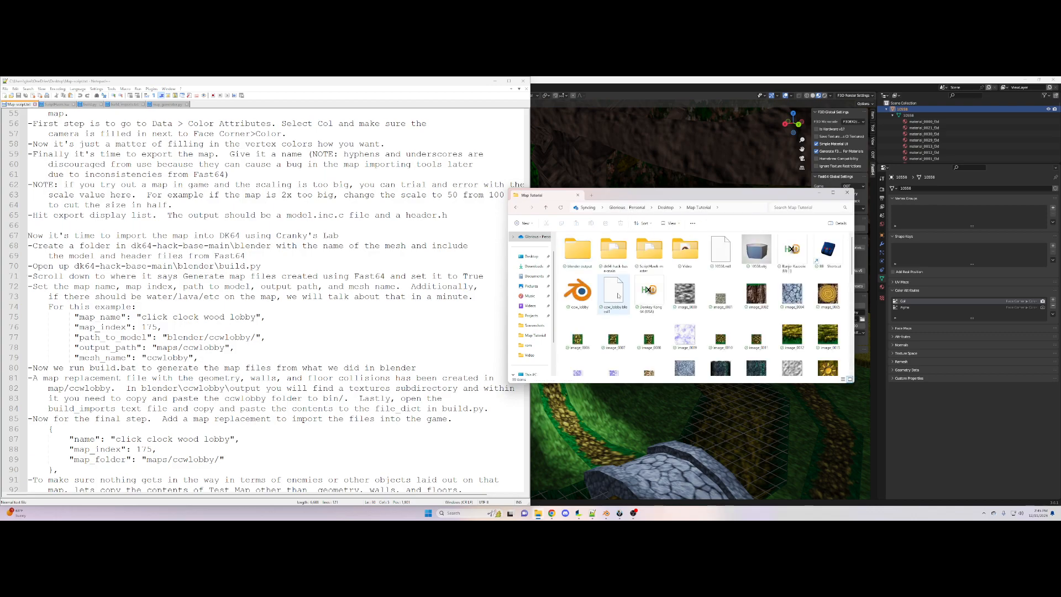
double_click(614, 251)
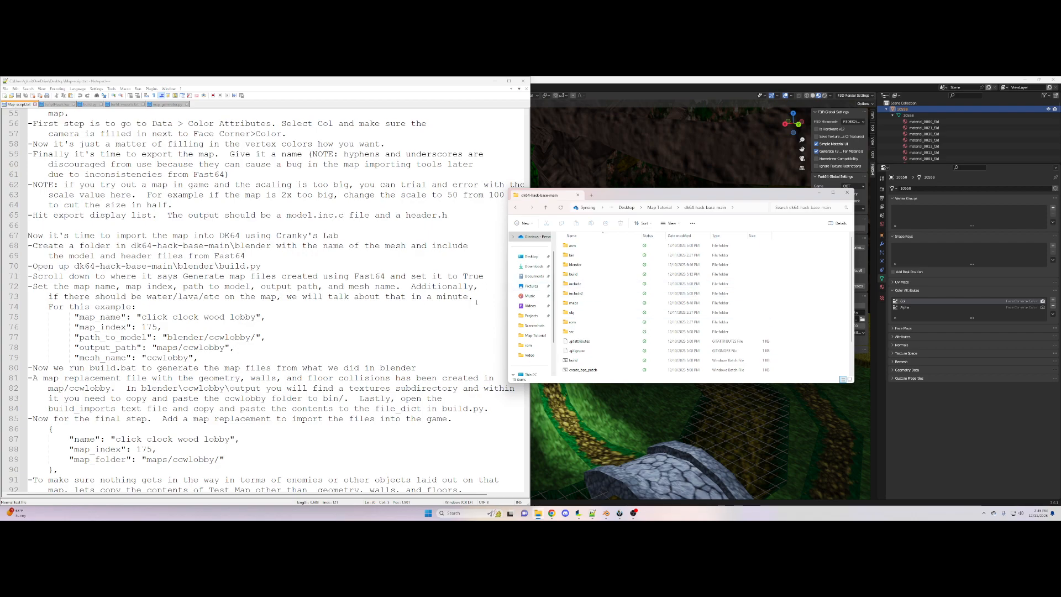
double_click(590, 265)
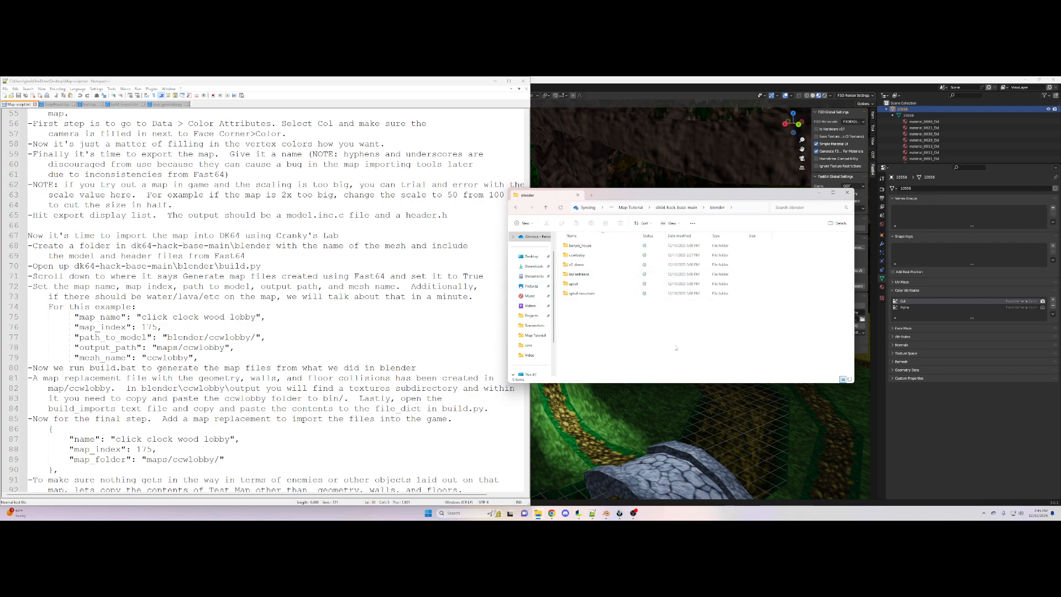
double_click(577, 255)
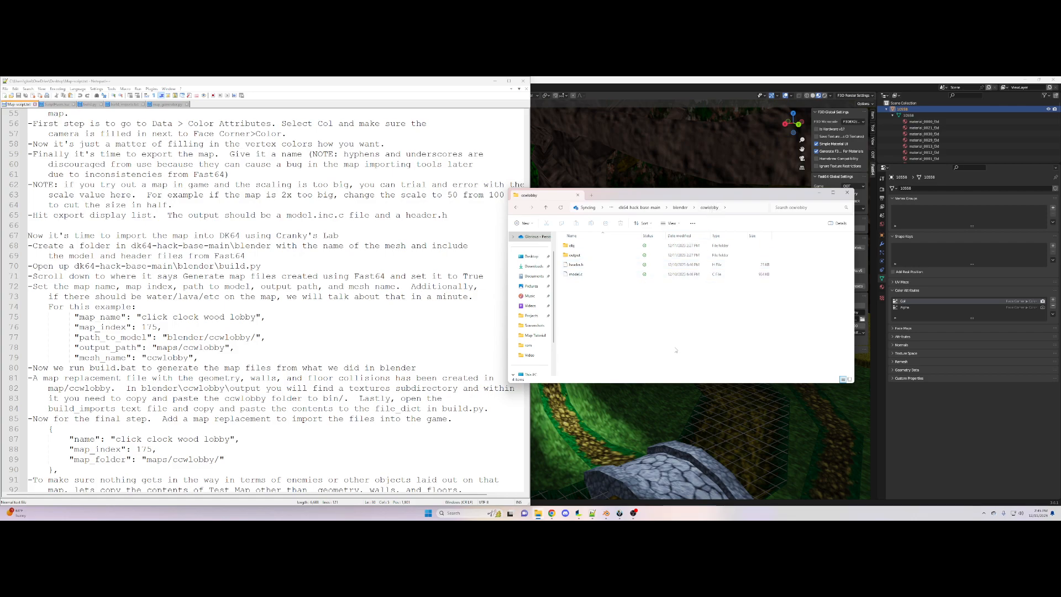
left_click_drag(785, 203, 708, 208)
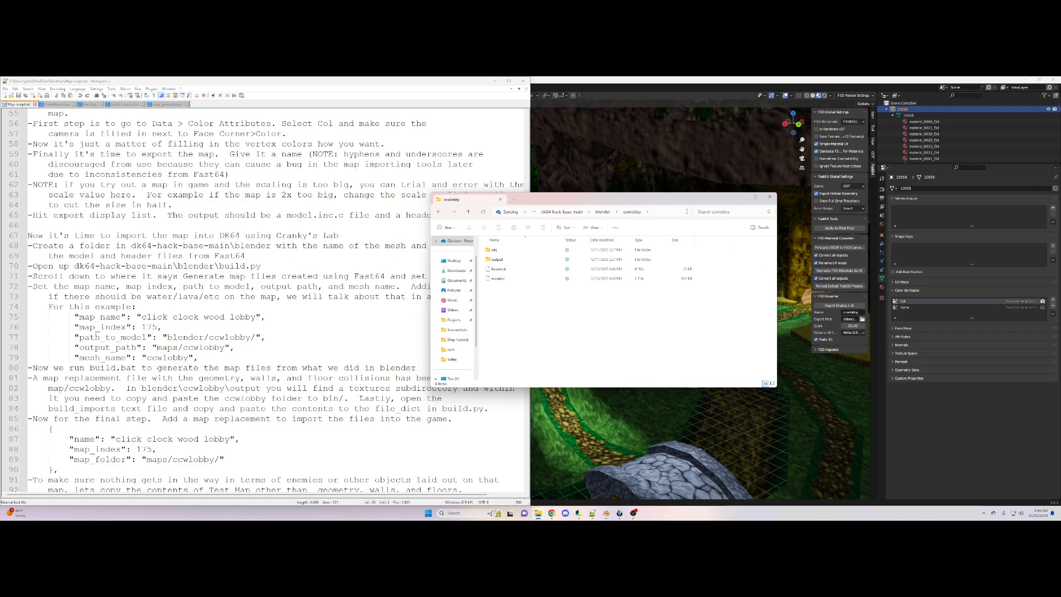
left_click_drag(634, 203, 708, 195)
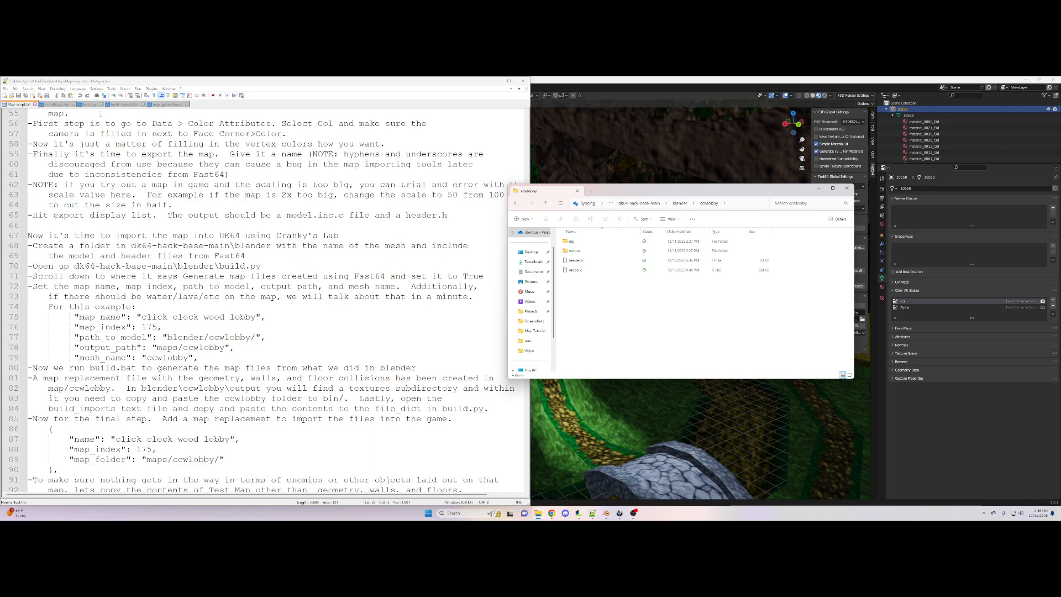
Find build.py in the build folder and go to its section for generating map files created using Fast64 in Notepad++
left_click(679, 204)
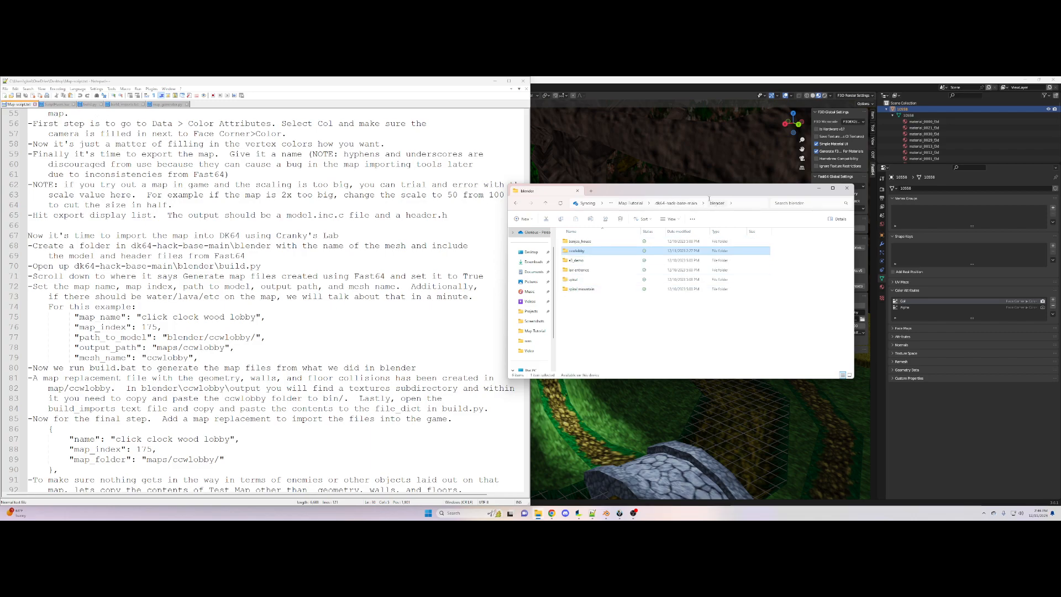
left_click(683, 203)
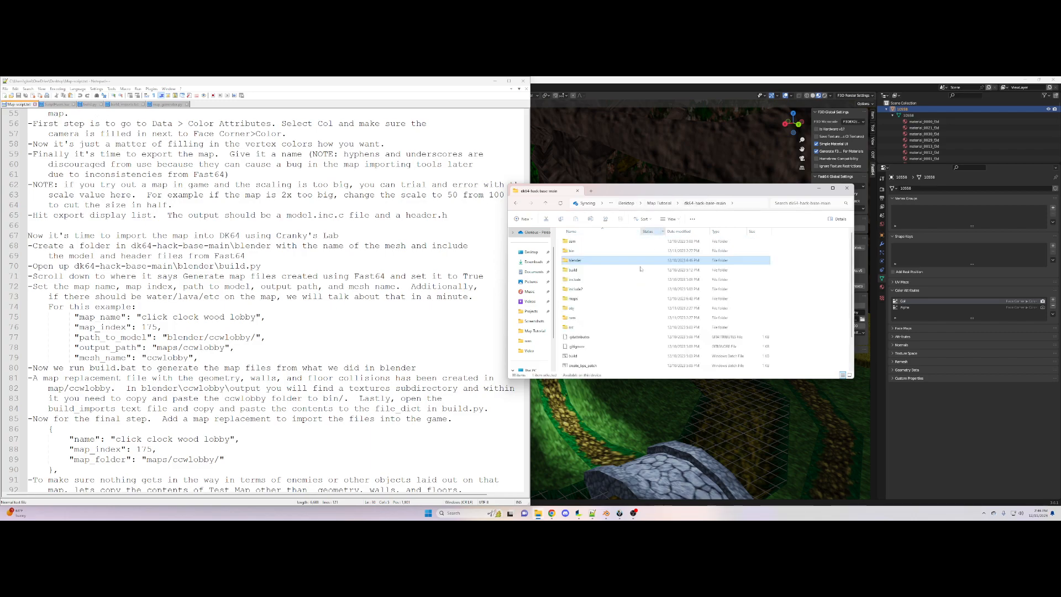
double_click(584, 271)
left_click(582, 291)
left_click(89, 104)
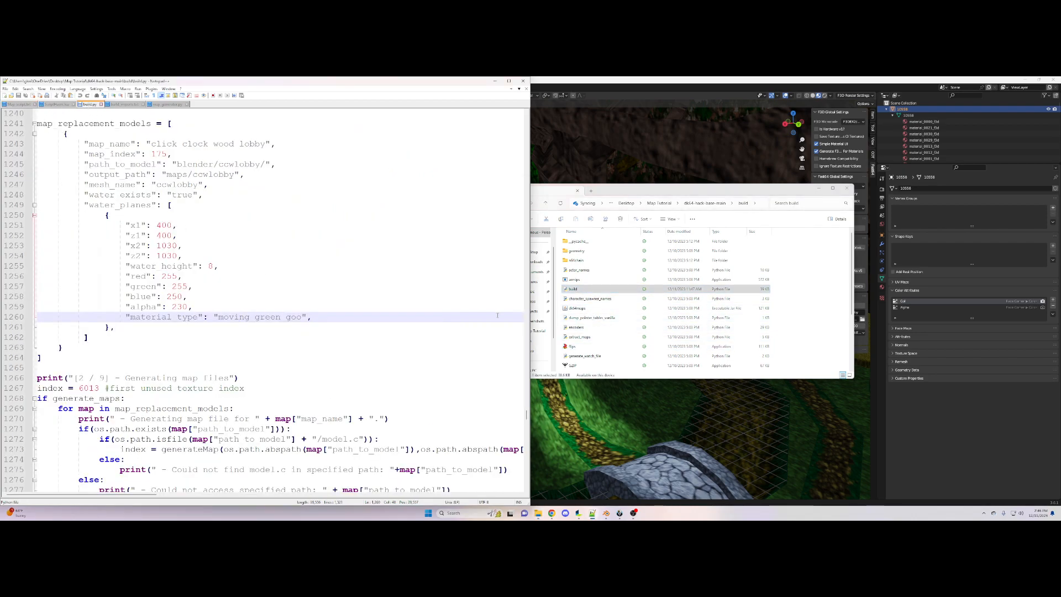
scroll(498, 315, "up", 3)
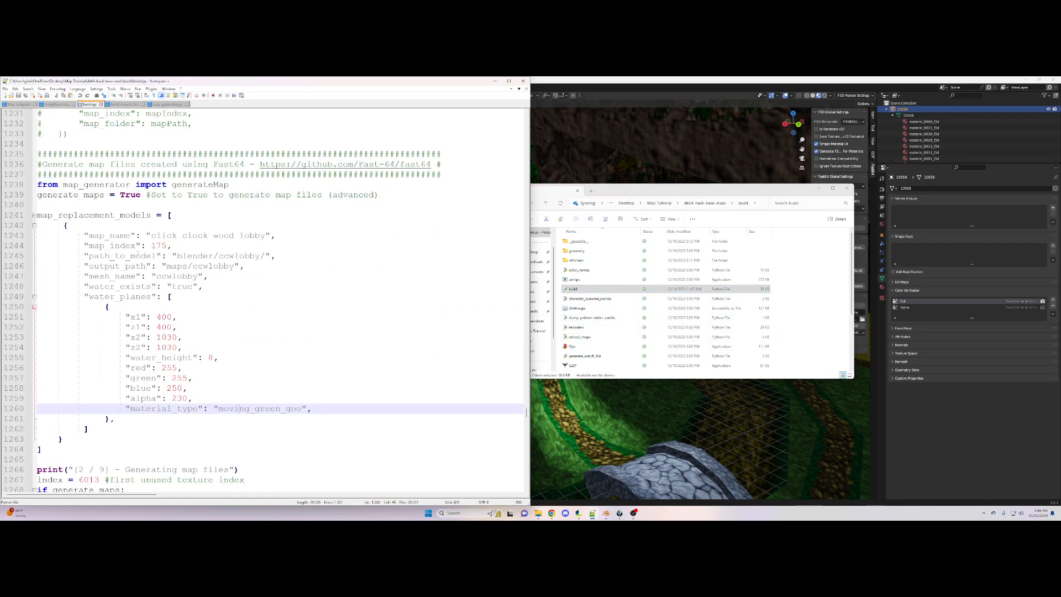
scroll(440, 367, "up", 2)
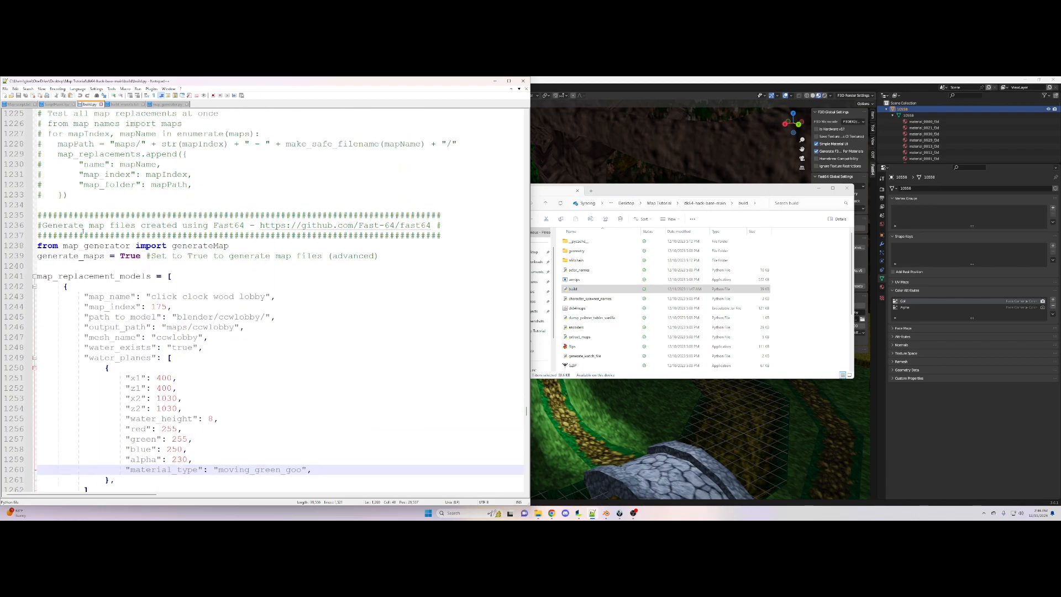
left_click_drag(37, 215, 443, 236)
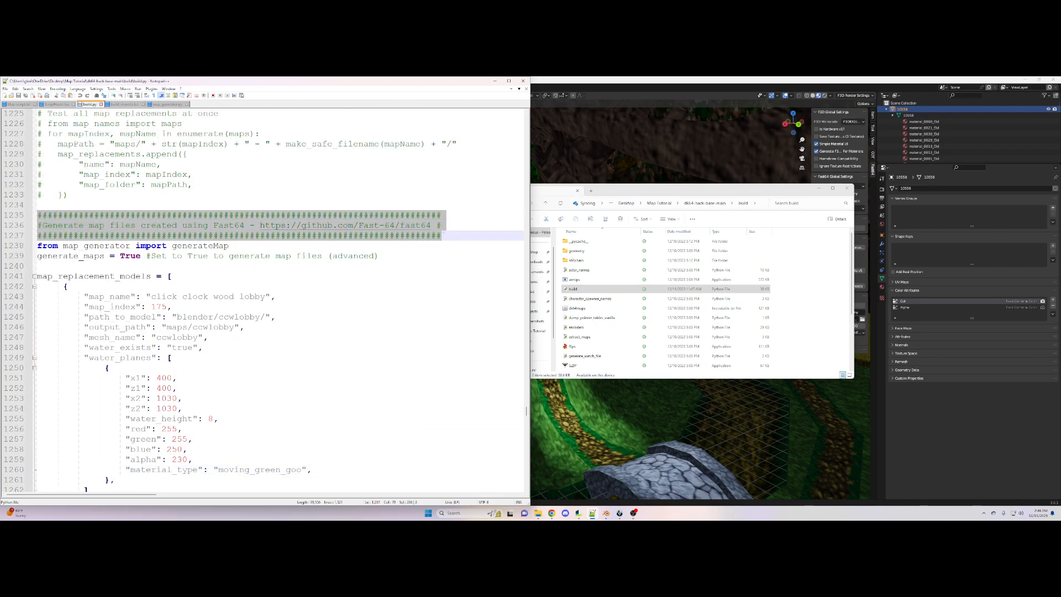
left_click(326, 295)
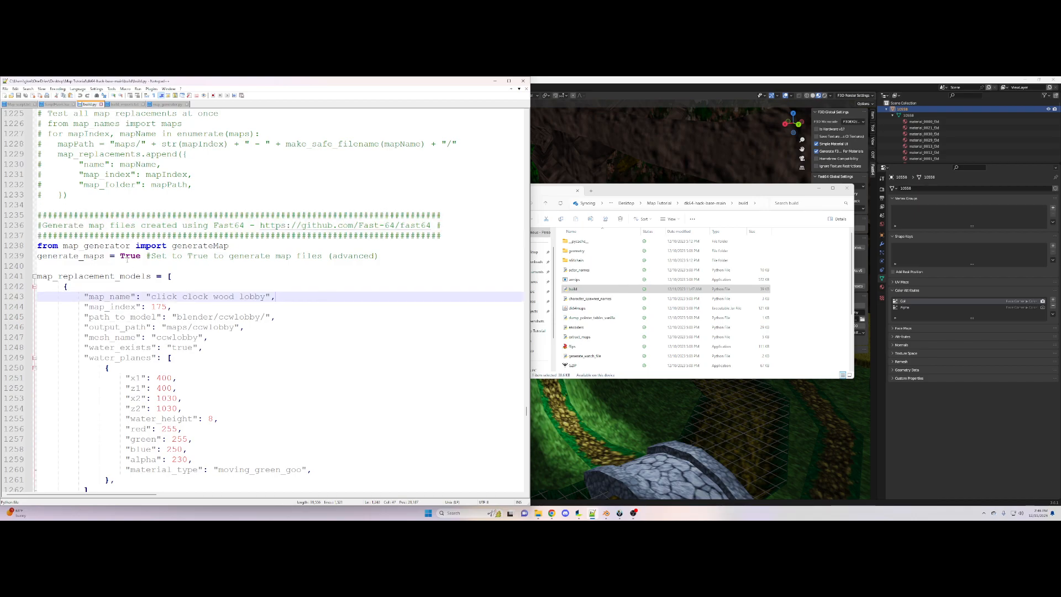
Change generate_maps to False in build.py and restore it to True
double_click(130, 256)
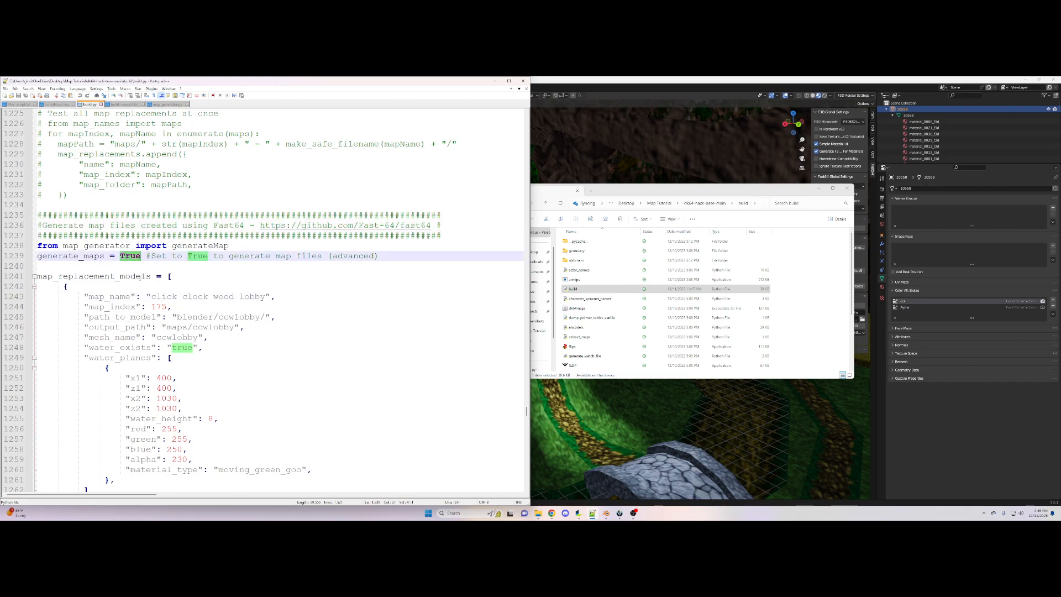
type("False")
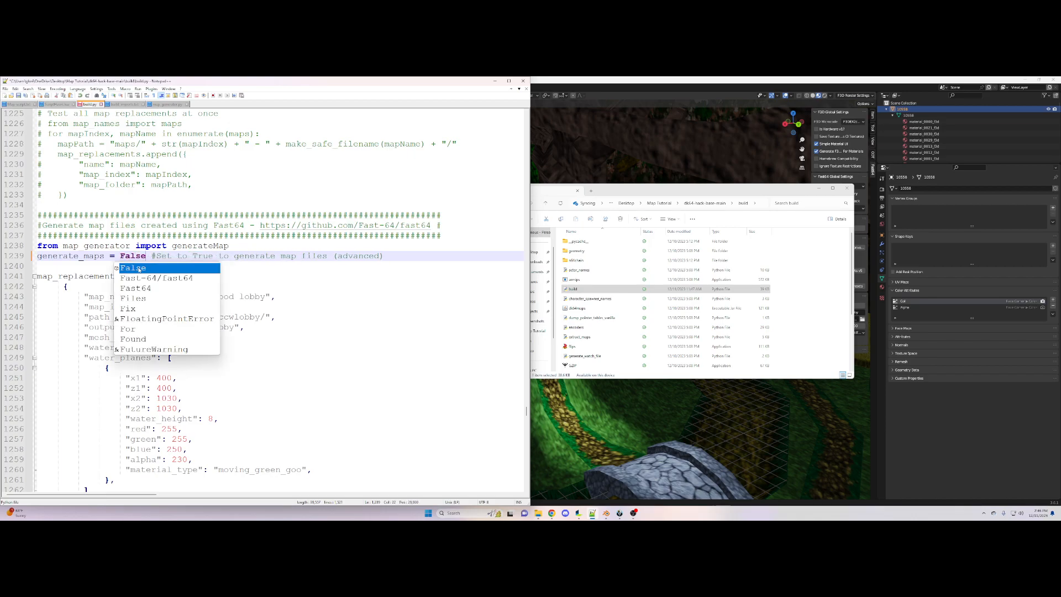
key("BackSpace")
key("BackSpace")
key("BackSpace")
key("BackSpace")
key("BackSpace")
type("TRue")
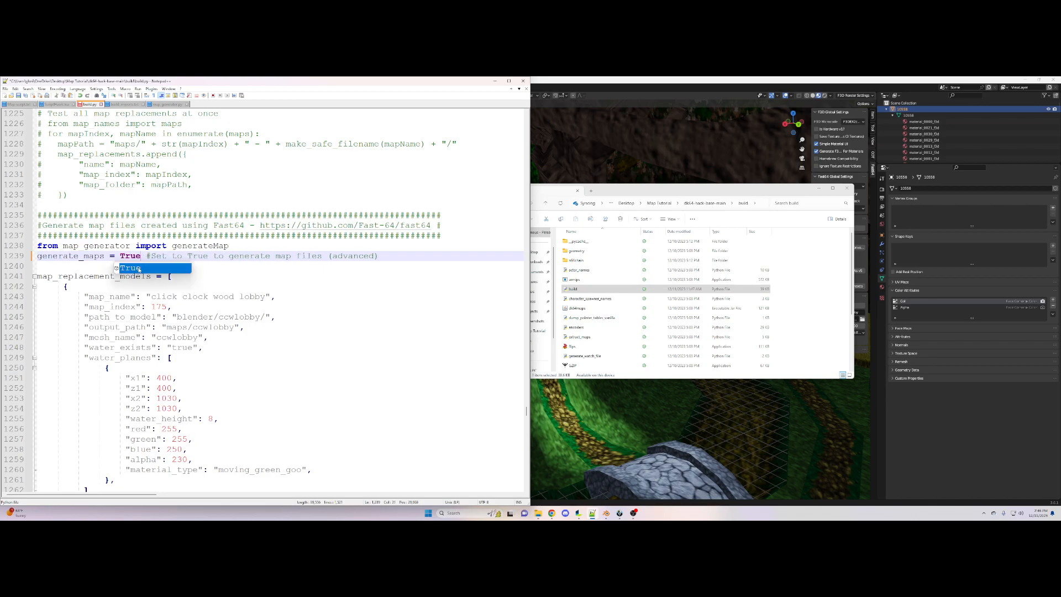
left_click(399, 316)
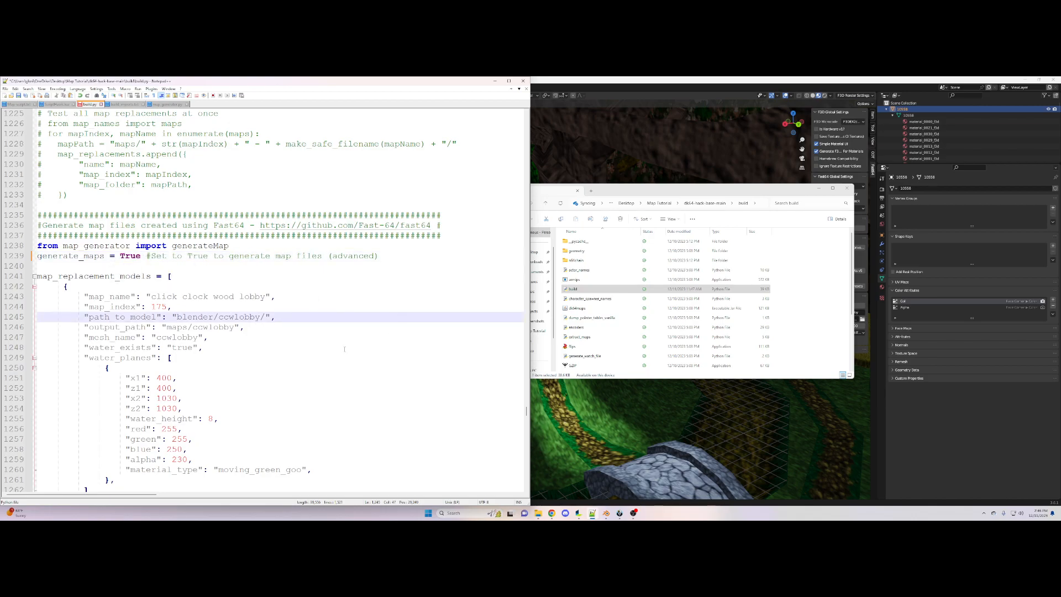
Review the map_name, map_index and path_to_model settings in build.py's map_replacement_models, and open the blender\ccwlobby folder in File Explorer
scroll(344, 349, "down", 2)
scroll(345, 351, "down", 1)
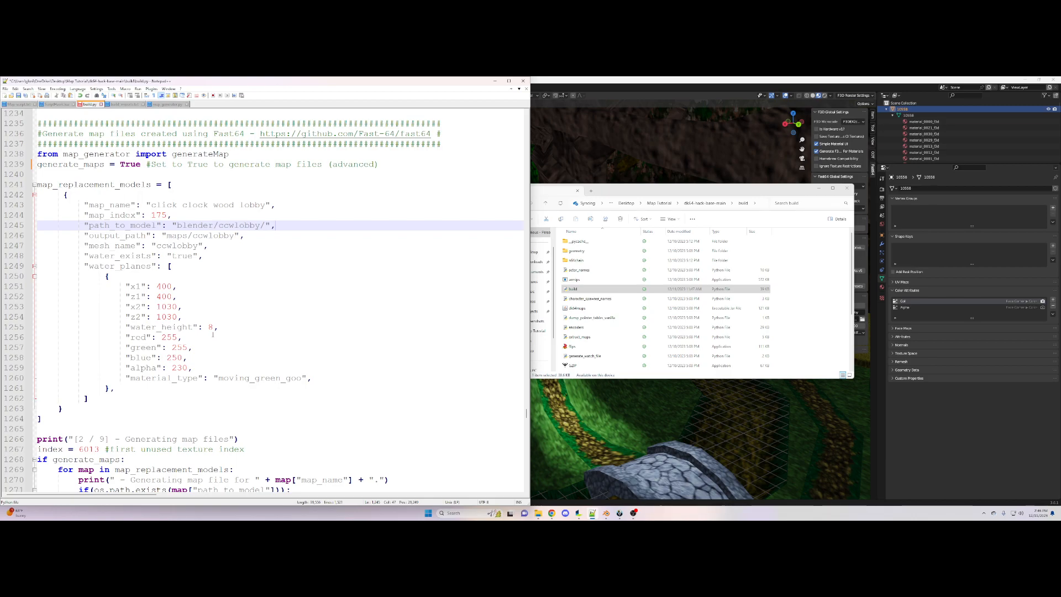
left_click_drag(151, 205, 266, 205)
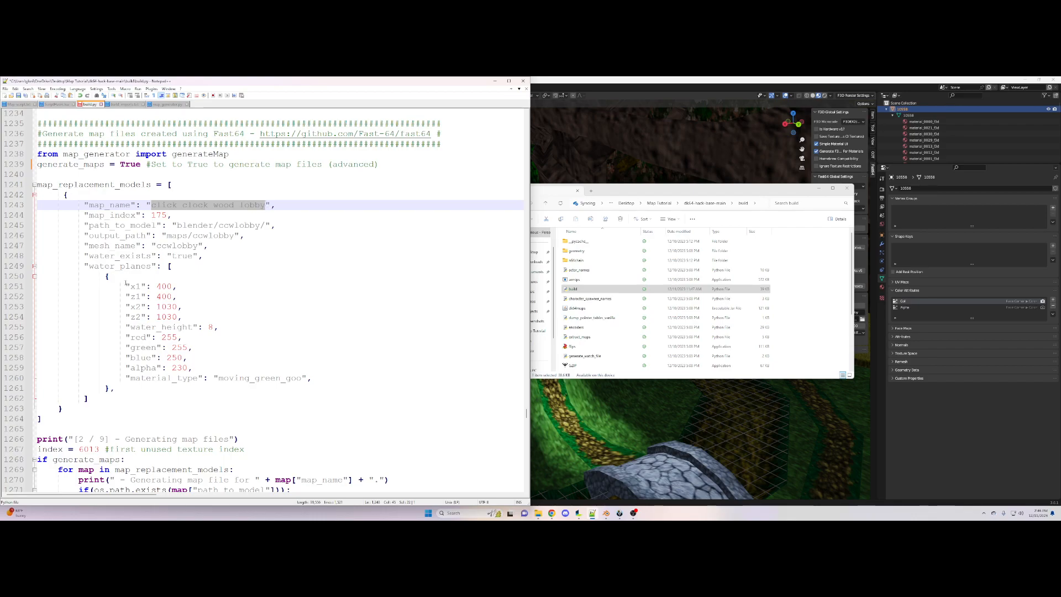
double_click(101, 215)
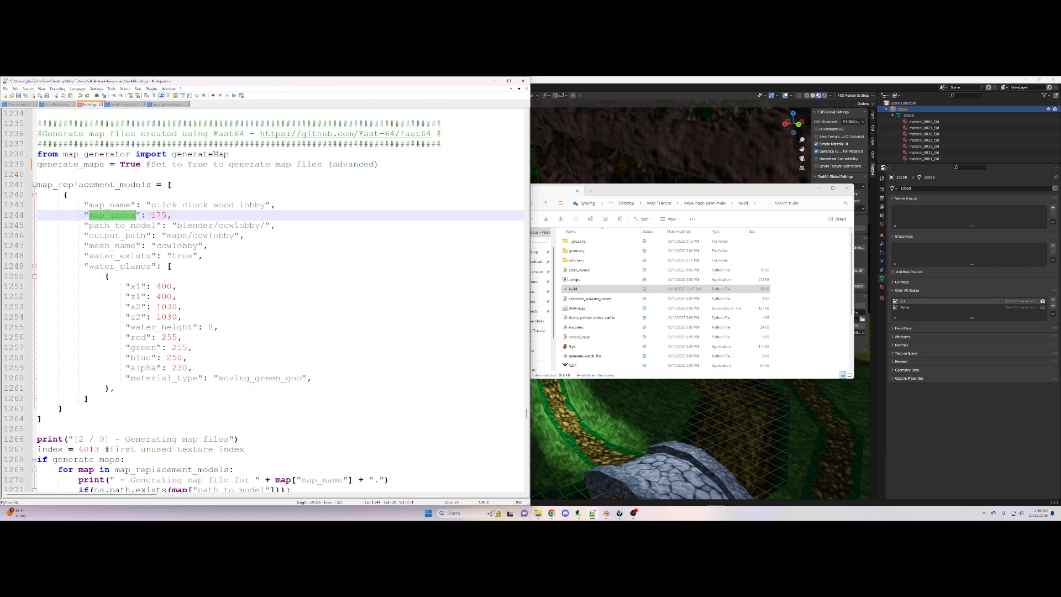
left_click_drag(149, 215, 167, 217)
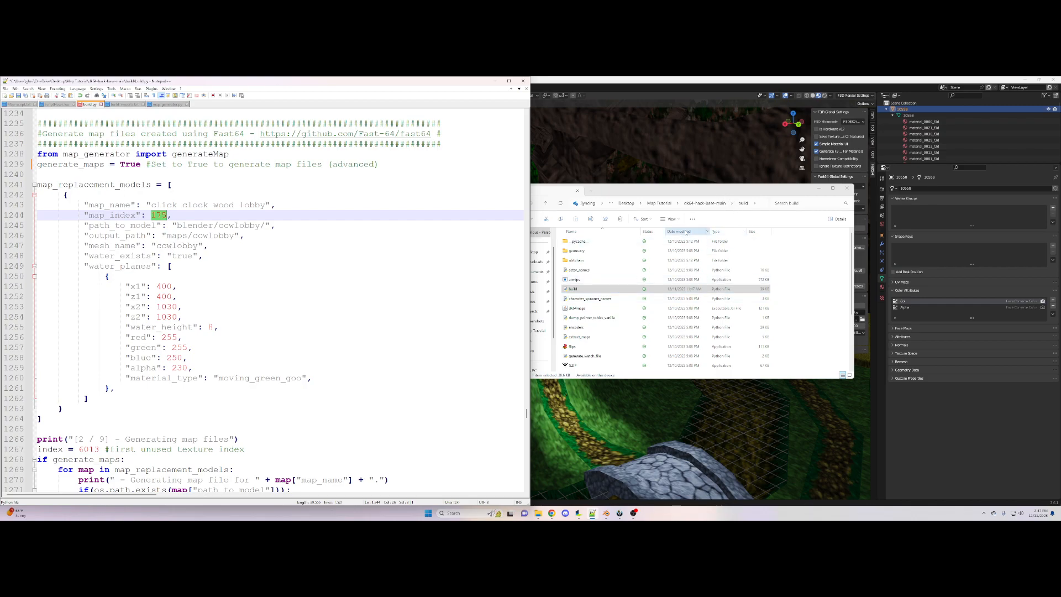
left_click(705, 203)
double_click(586, 260)
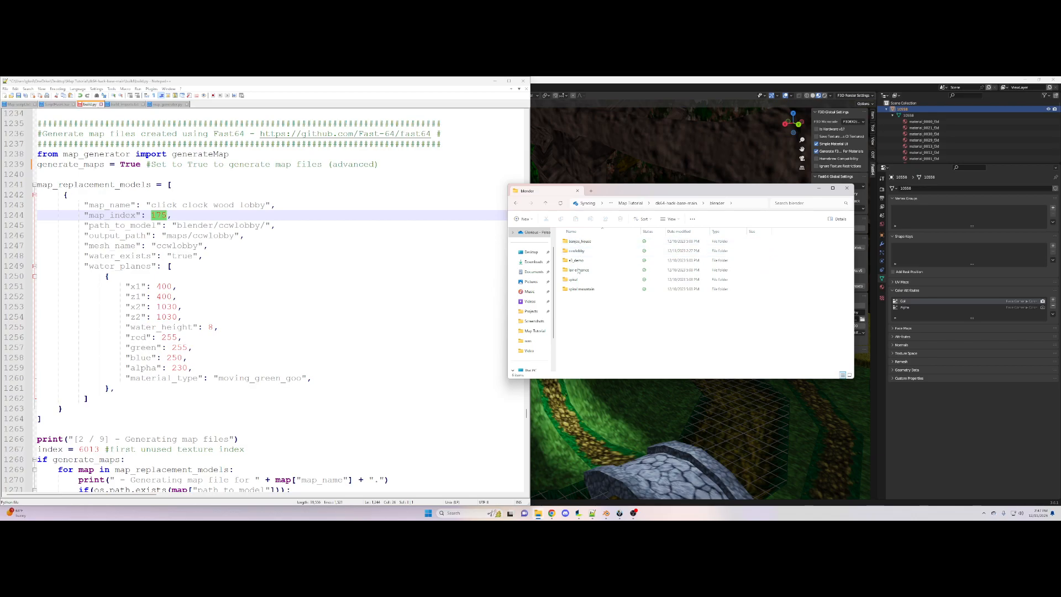
double_click(578, 250)
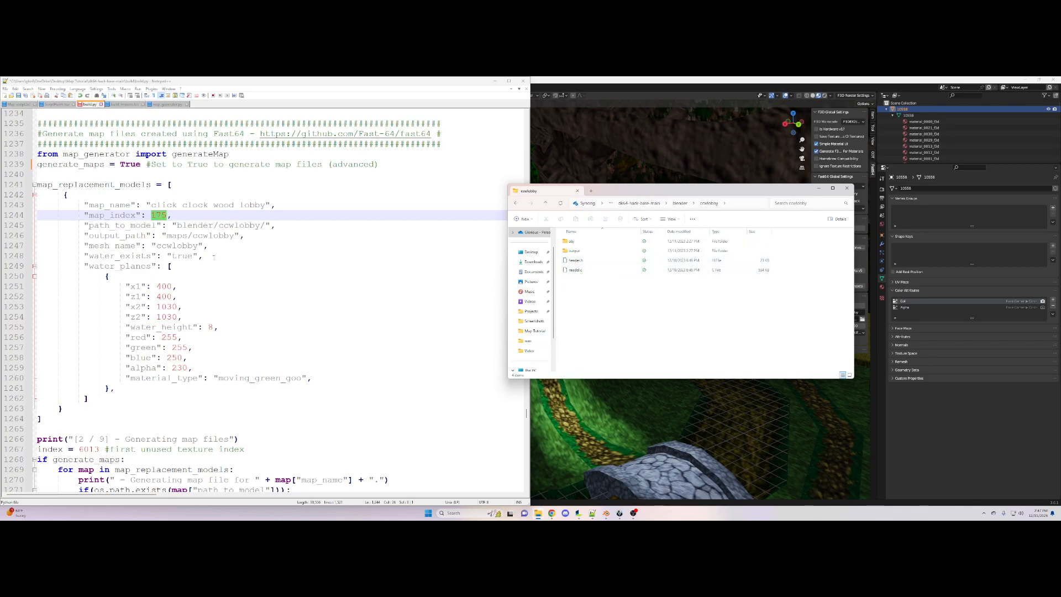
Review the output_path, mesh_name and water_exists settings in build.py, uncovering Blender's Fast64 export settings for comparison
left_click_drag(167, 236, 235, 236)
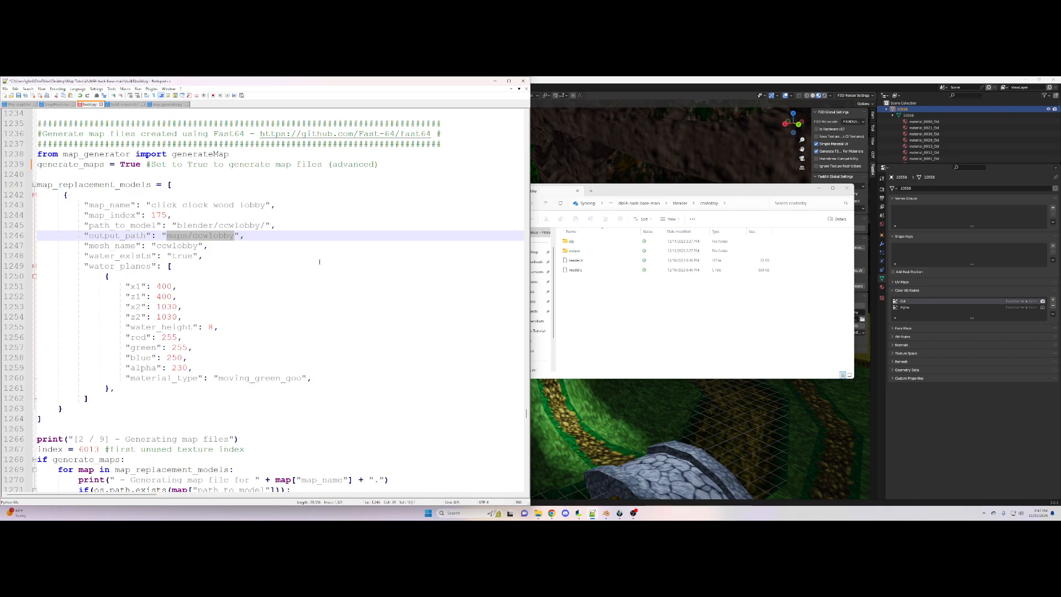
left_click(188, 256)
left_click_drag(166, 236, 192, 236)
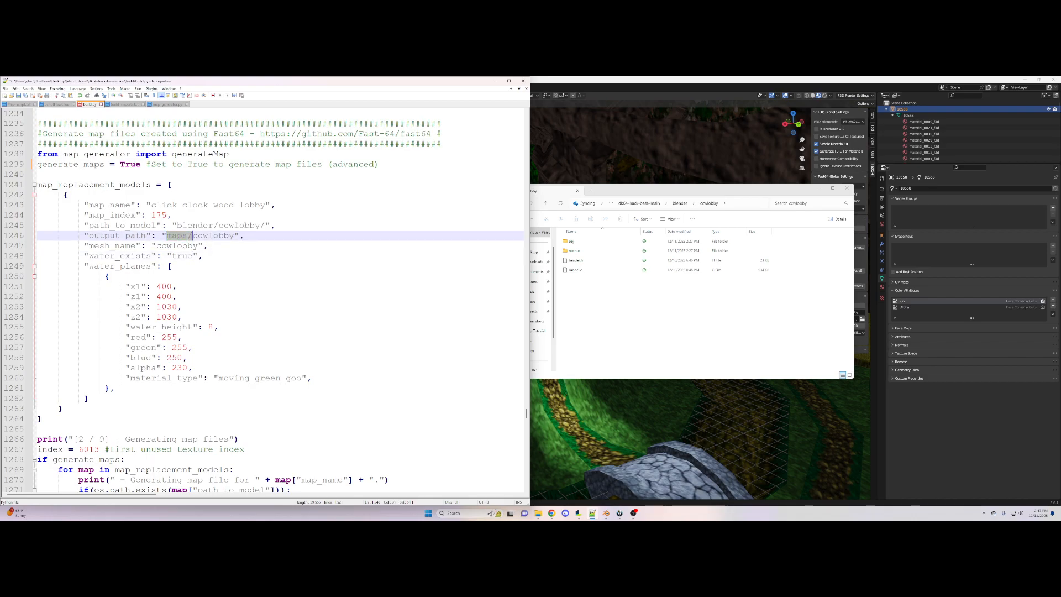
left_click(284, 316)
left_click_drag(193, 236, 235, 236)
left_click(256, 281)
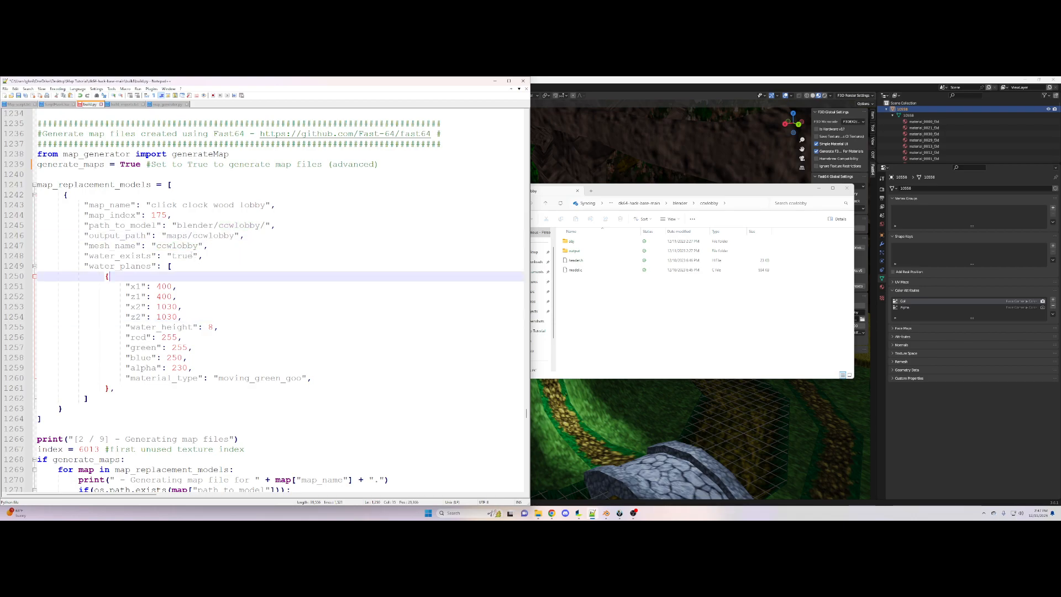
double_click(178, 246)
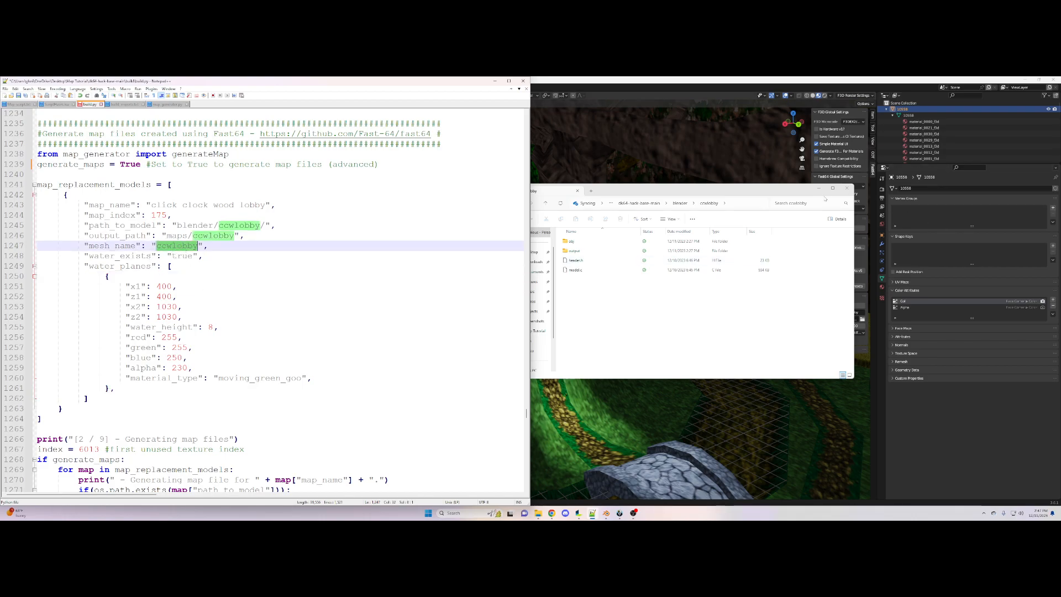
left_click_drag(753, 190, 697, 302)
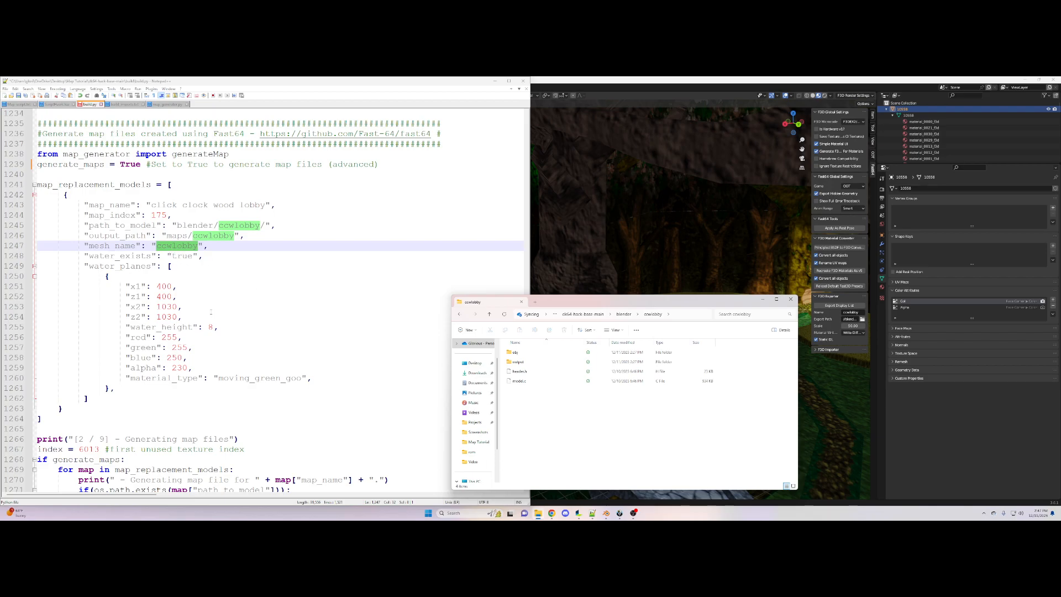
left_click(84, 255)
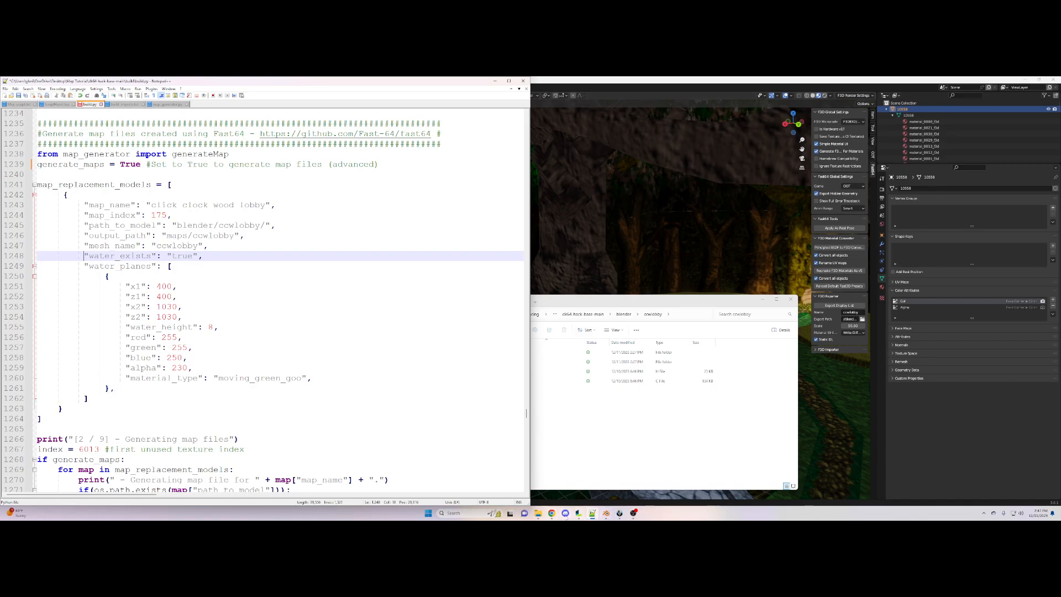
Show the map running in the emulator, and read the notes on map settings and running build.bat in Notepad++
left_click(620, 513)
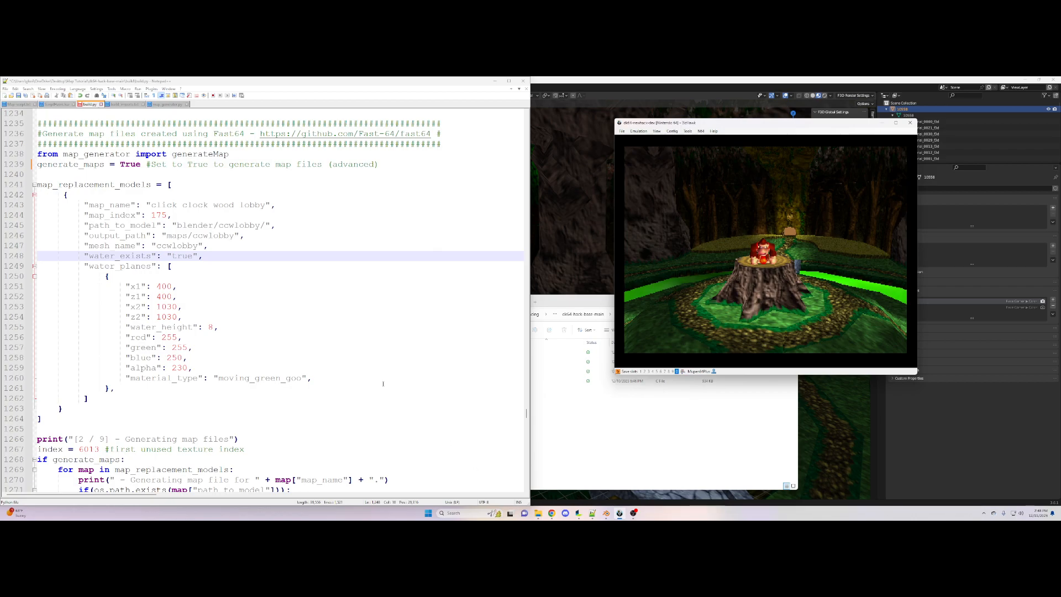
left_click(20, 104)
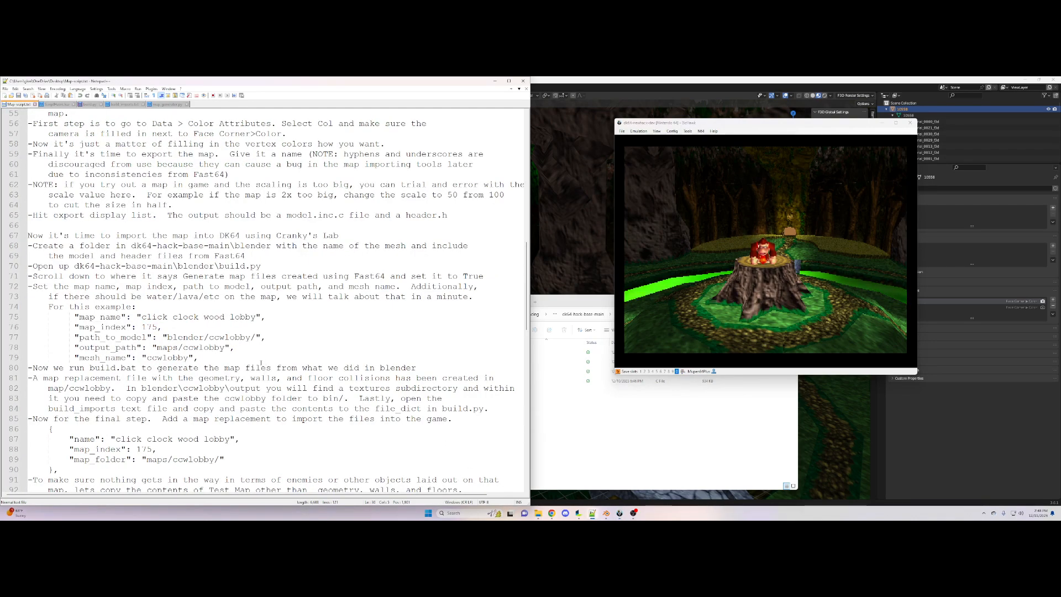
scroll(260, 362, "up", 1)
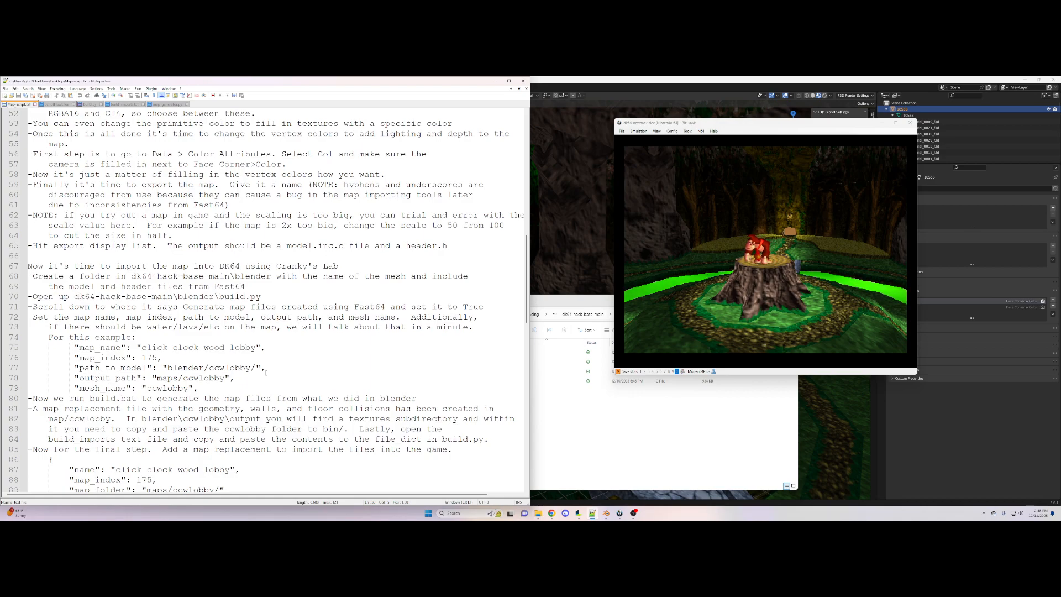
scroll(267, 372, "down", 1)
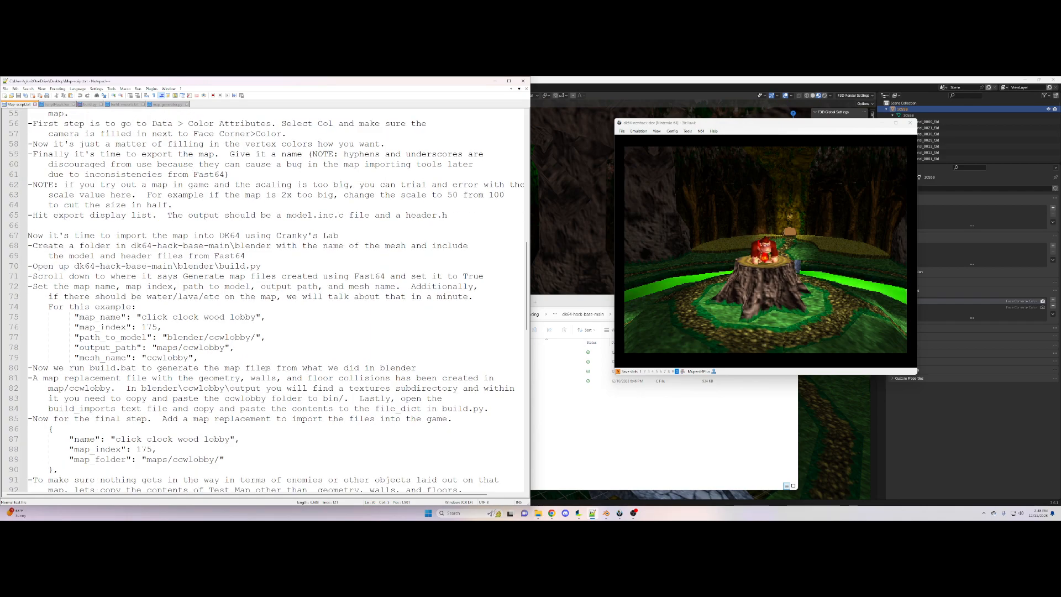
scroll(248, 360, "down", 1)
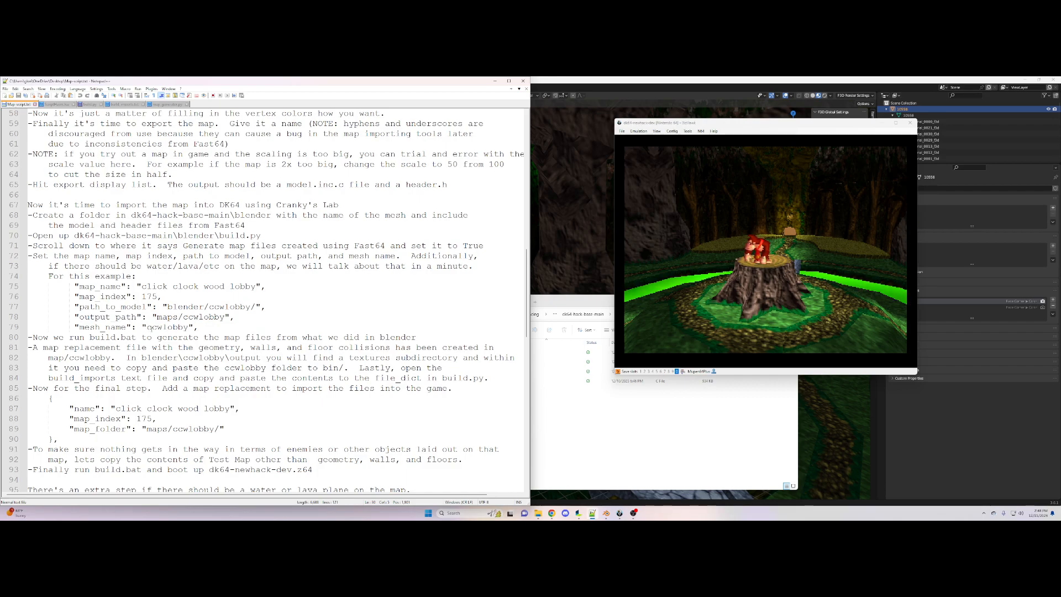
Run build.bat from the dk64-hack-base-main folder in File Explorer to generate the map files, and close the console when the build finishes
left_click(672, 442)
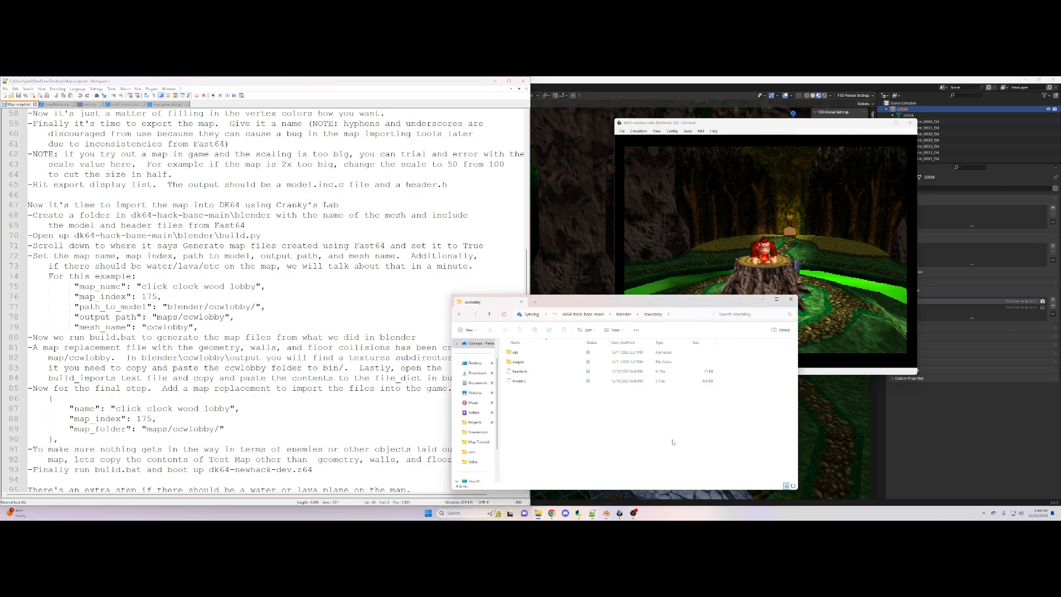
left_click(624, 314)
left_click(620, 314)
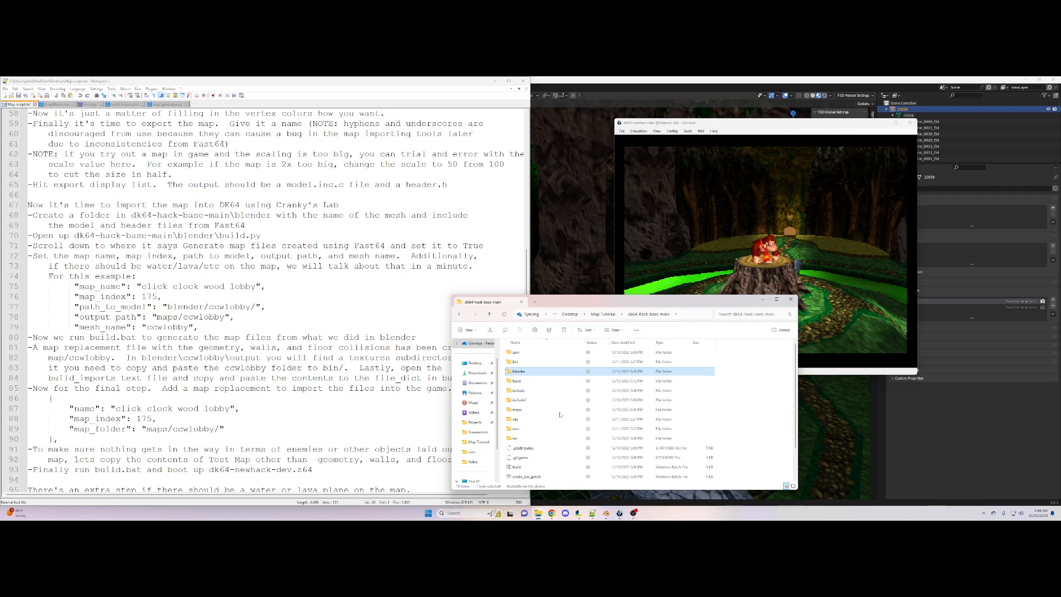
scroll(525, 433, "down", 1)
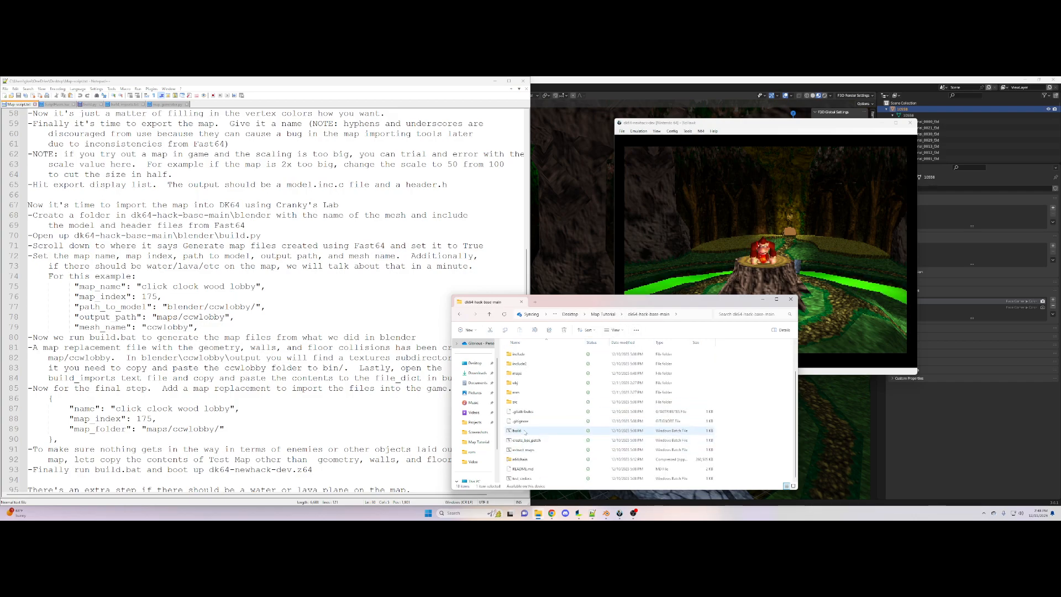
double_click(525, 433)
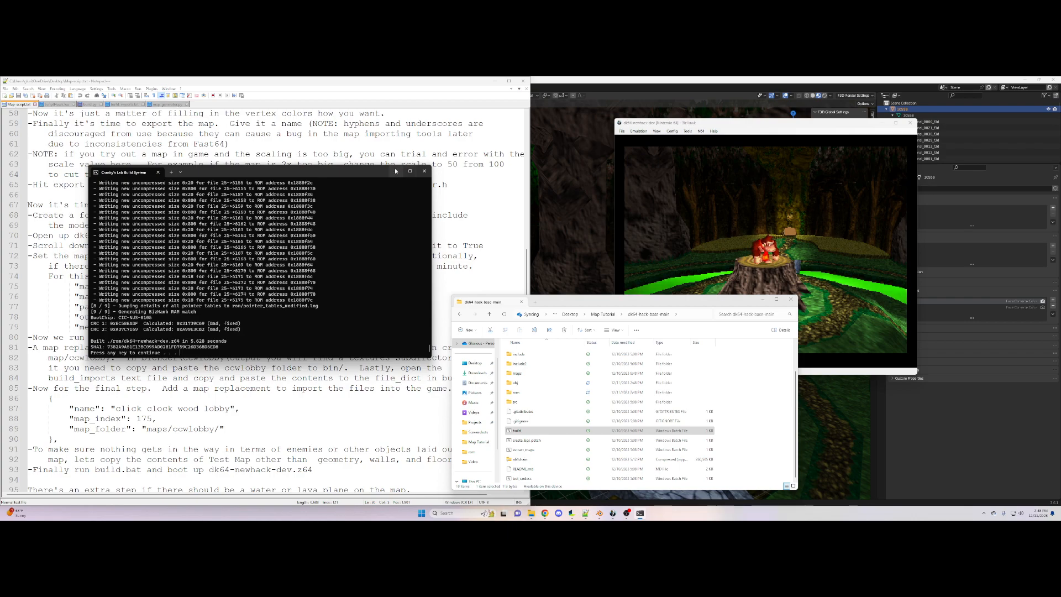
left_click(423, 175)
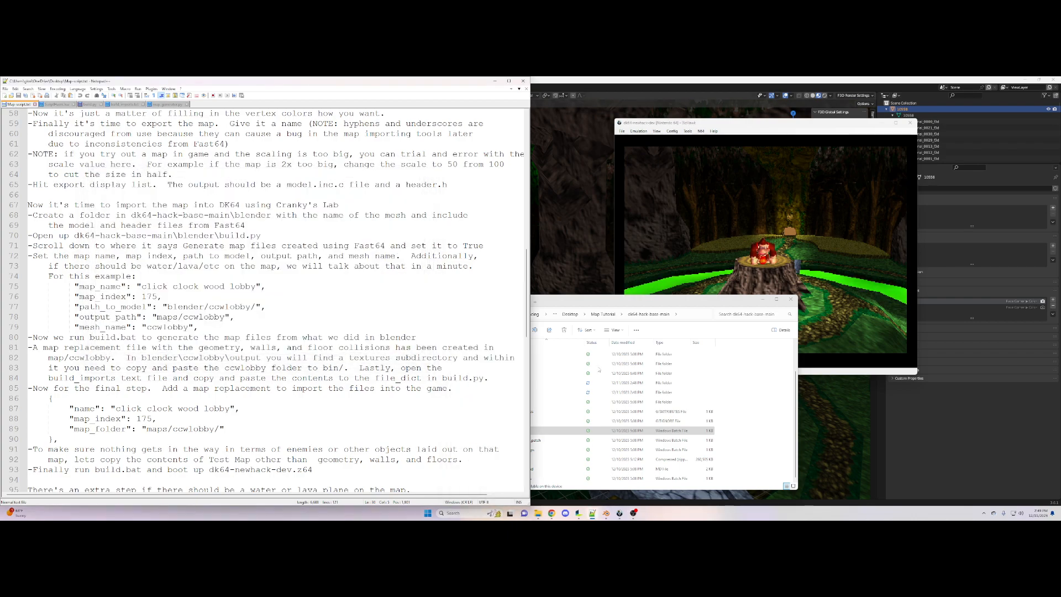
Open maps\ccwlobby, select the generated floors, geometry and walls files, and compare them with the map in the emulator
left_click_drag(606, 303, 600, 229)
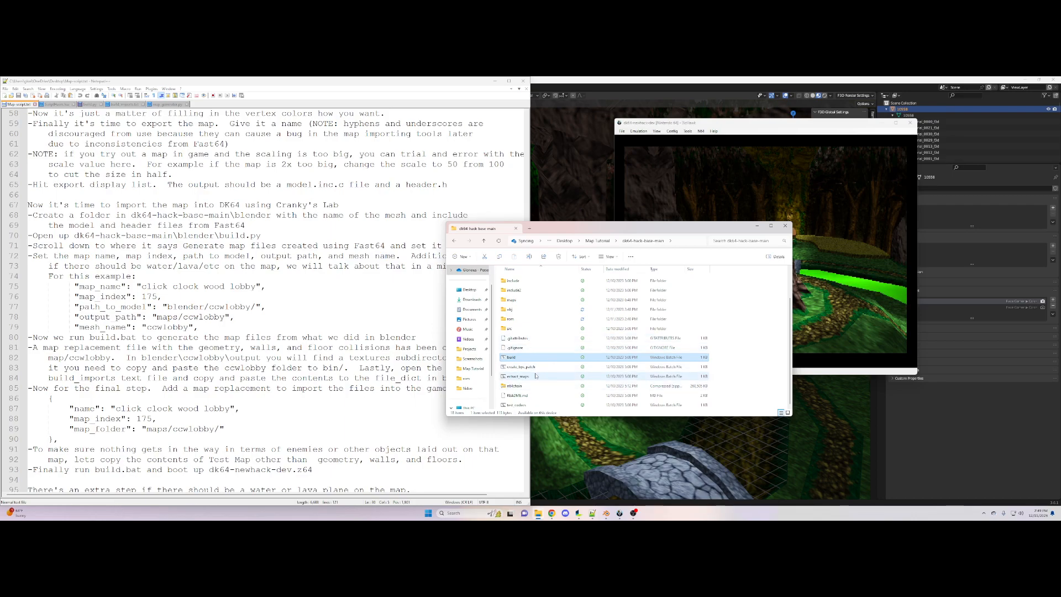
double_click(519, 302)
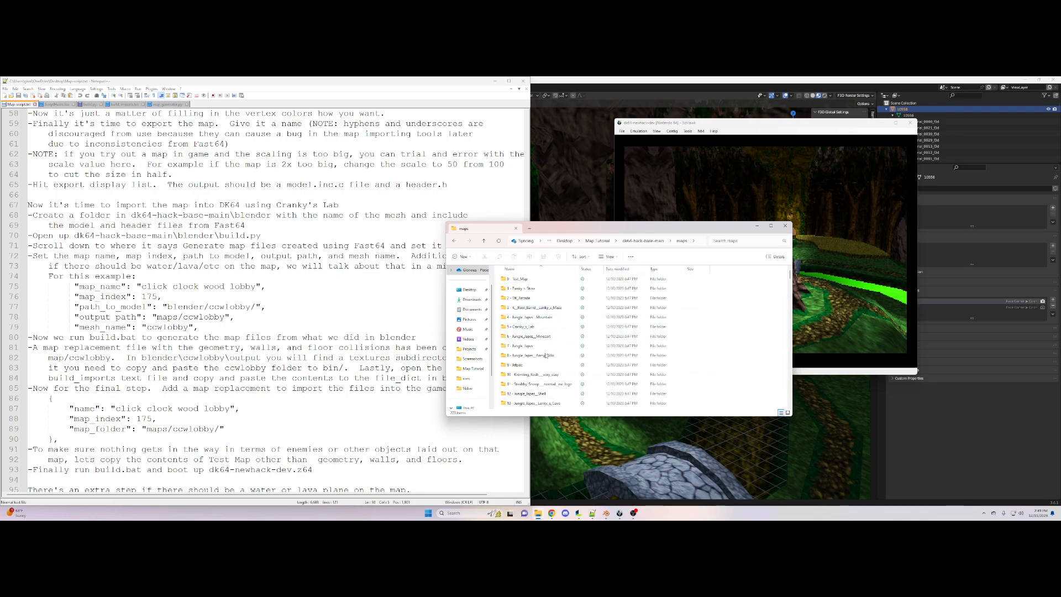
left_click_drag(792, 271, 794, 407)
double_click(564, 405)
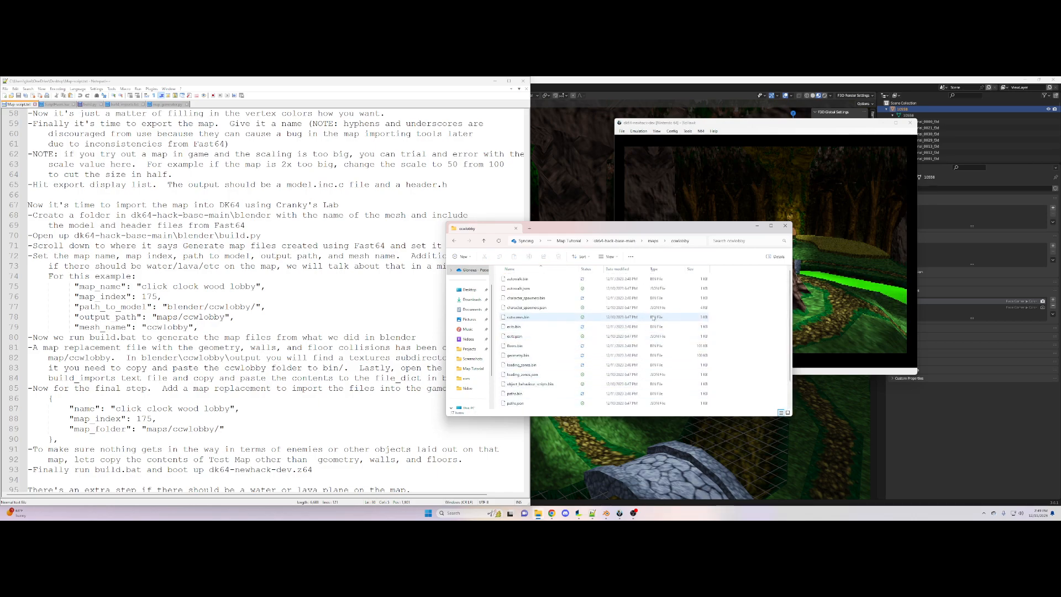
left_click(517, 355)
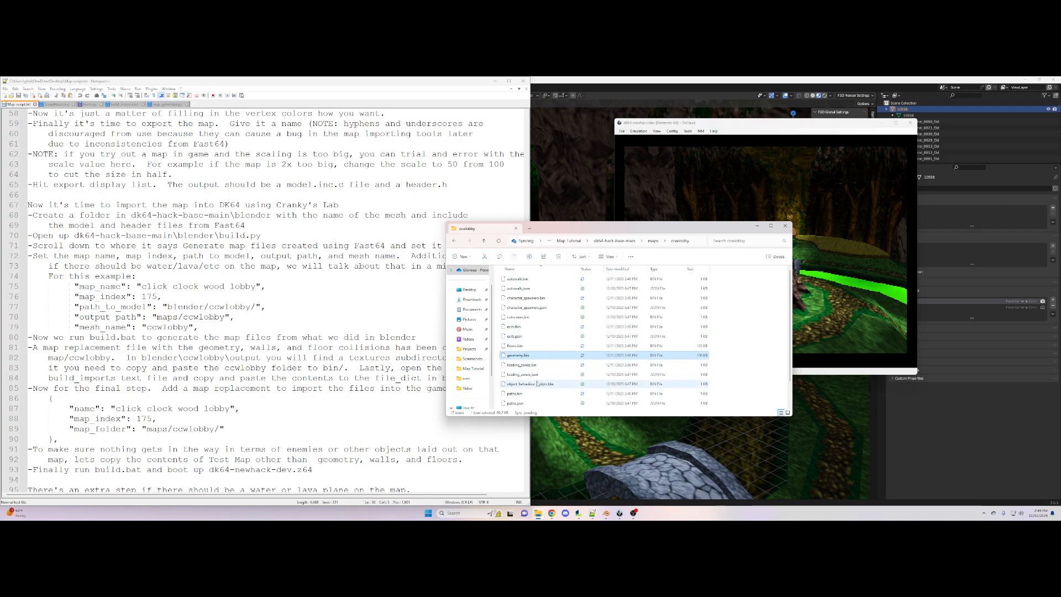
left_click(514, 346, "ctrl")
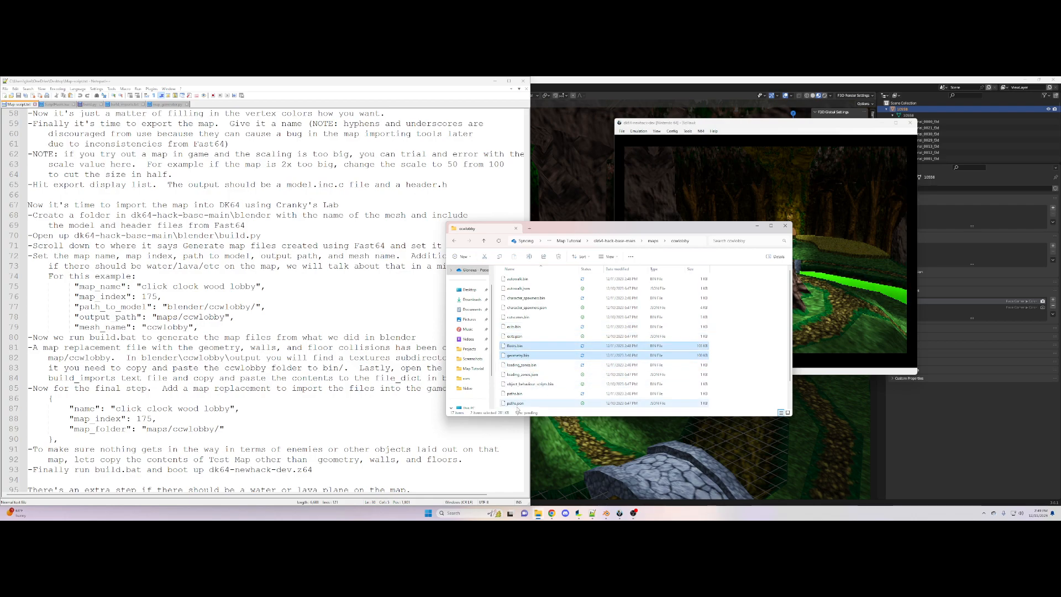
scroll(527, 399, "down", 1)
left_click(619, 405, "ctrl")
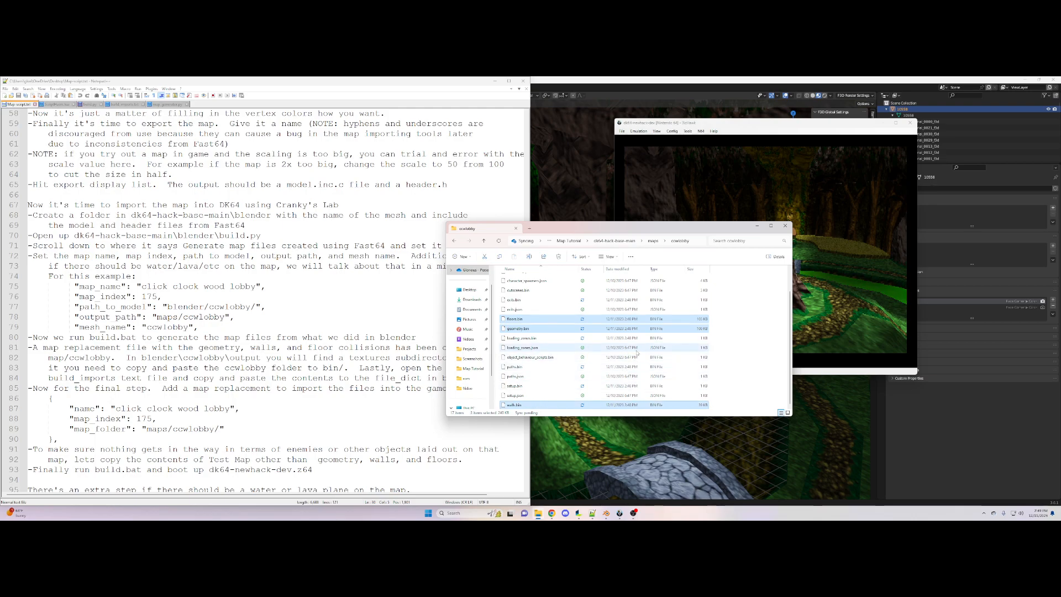
left_click(850, 288)
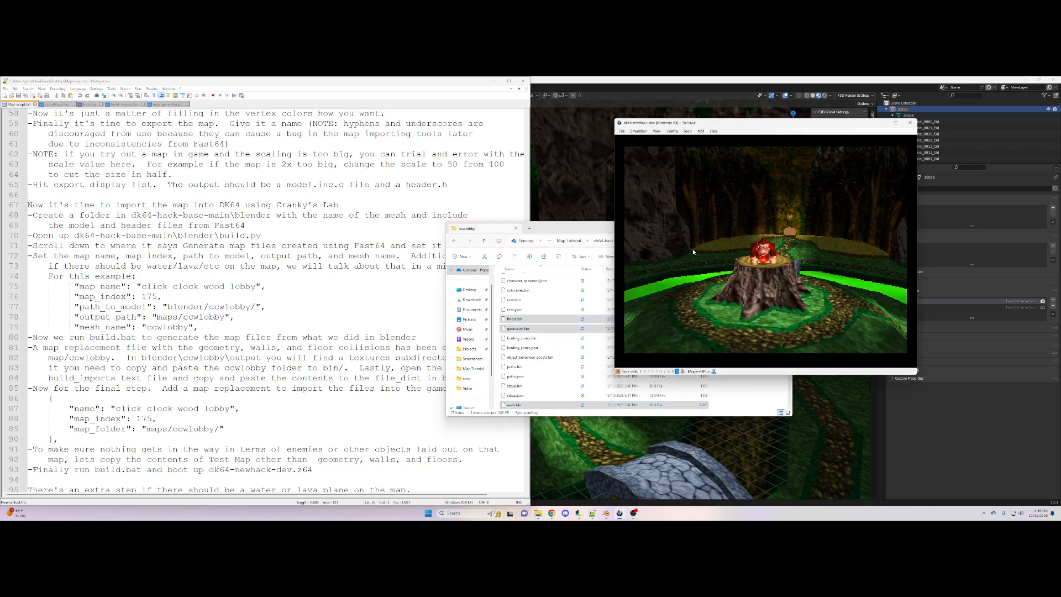
left_click(568, 227)
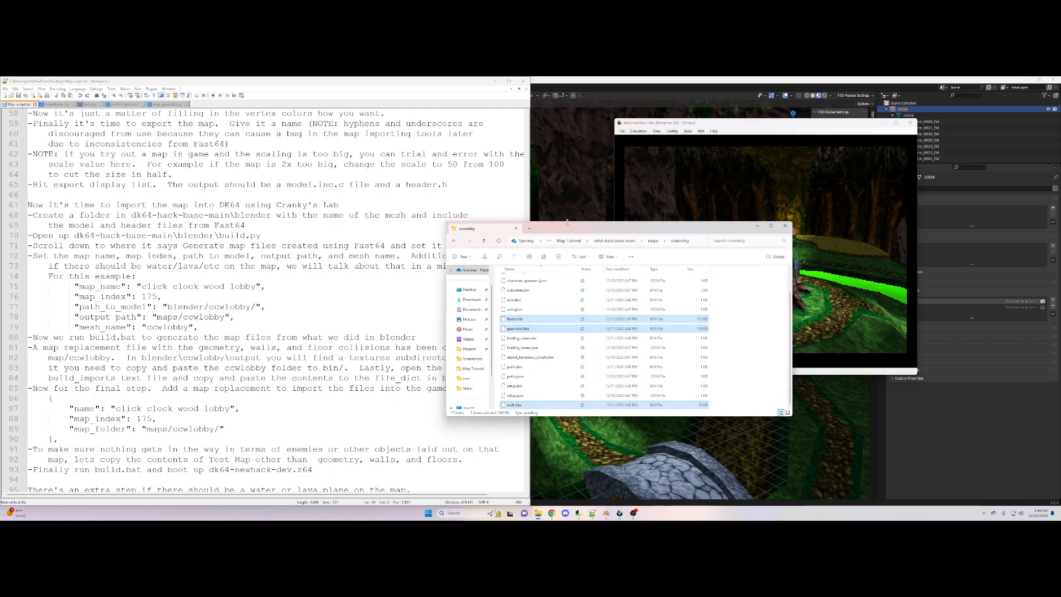
Open the blender\ccwlobby\output folder inside dk64-hack-base-main
left_click(654, 247)
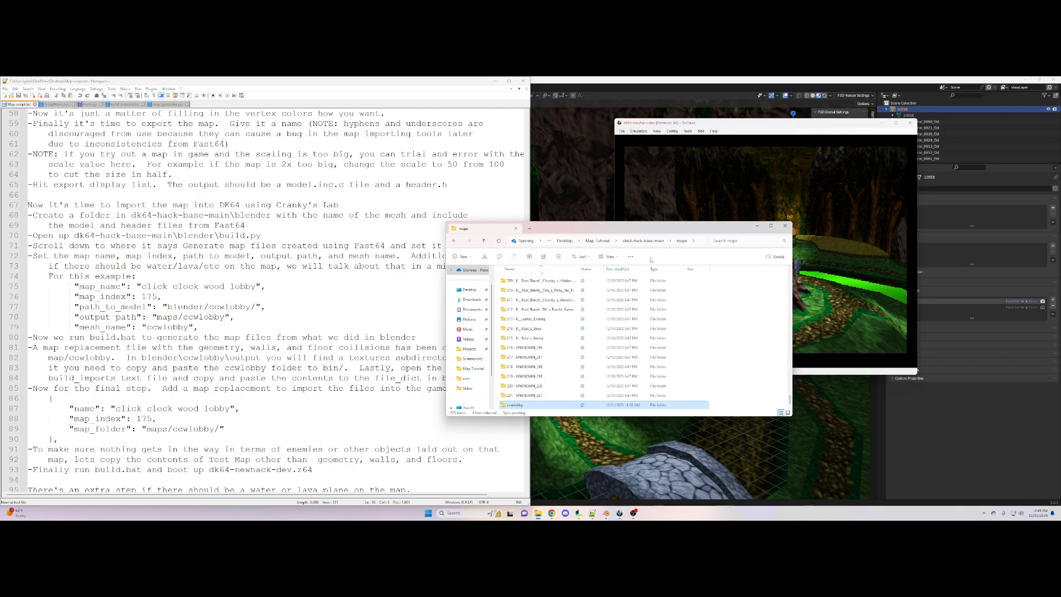
left_click(643, 240)
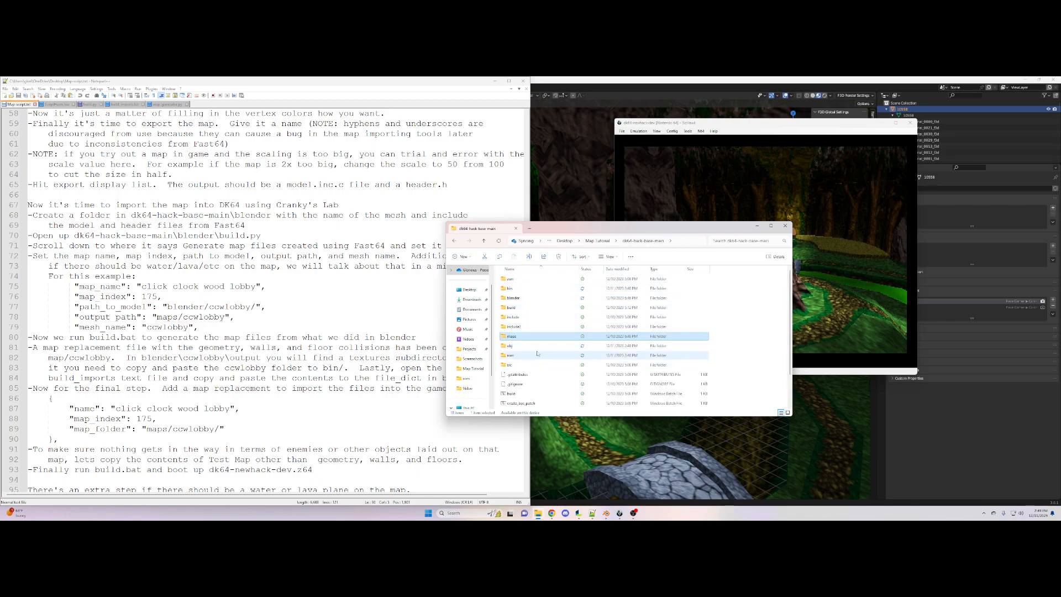
double_click(521, 299)
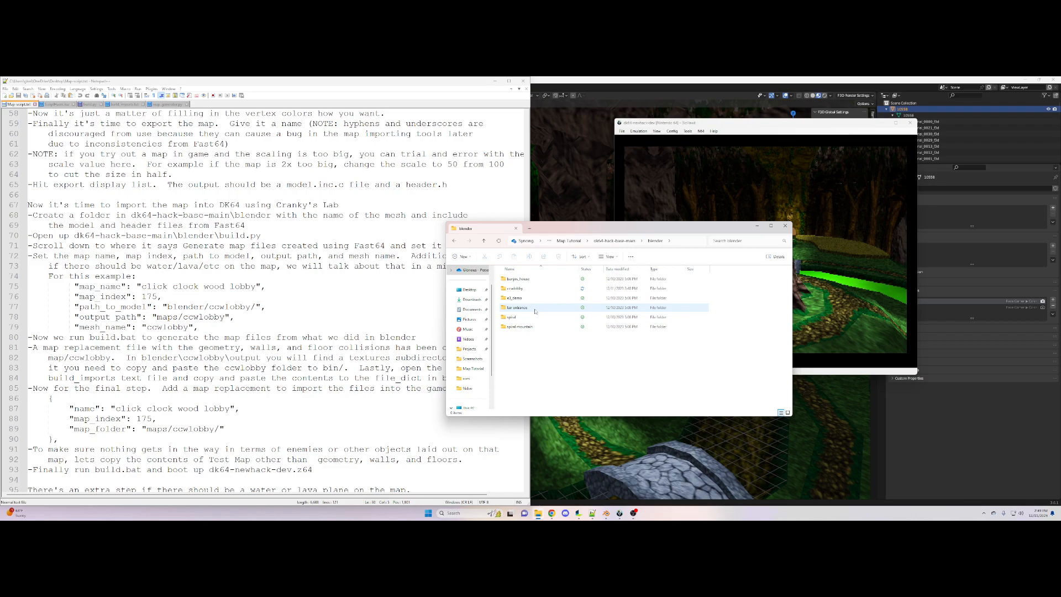
double_click(517, 289)
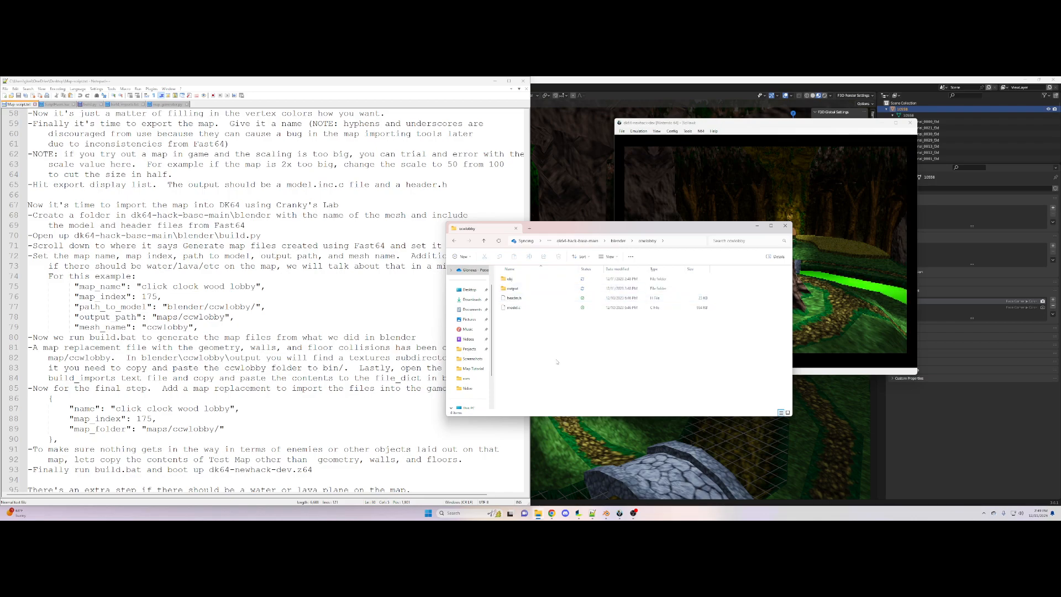
double_click(518, 292)
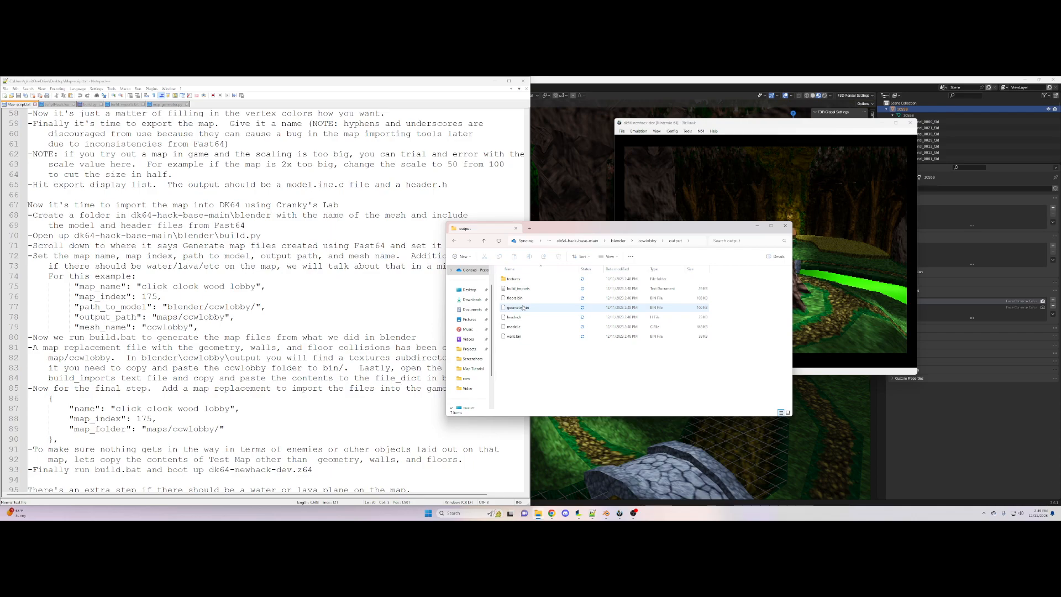
Open the build_imports text file from the output folder in Notepad++, reload its updated version, and select all of its contents
left_click(521, 289)
left_click(521, 280, "ctrl")
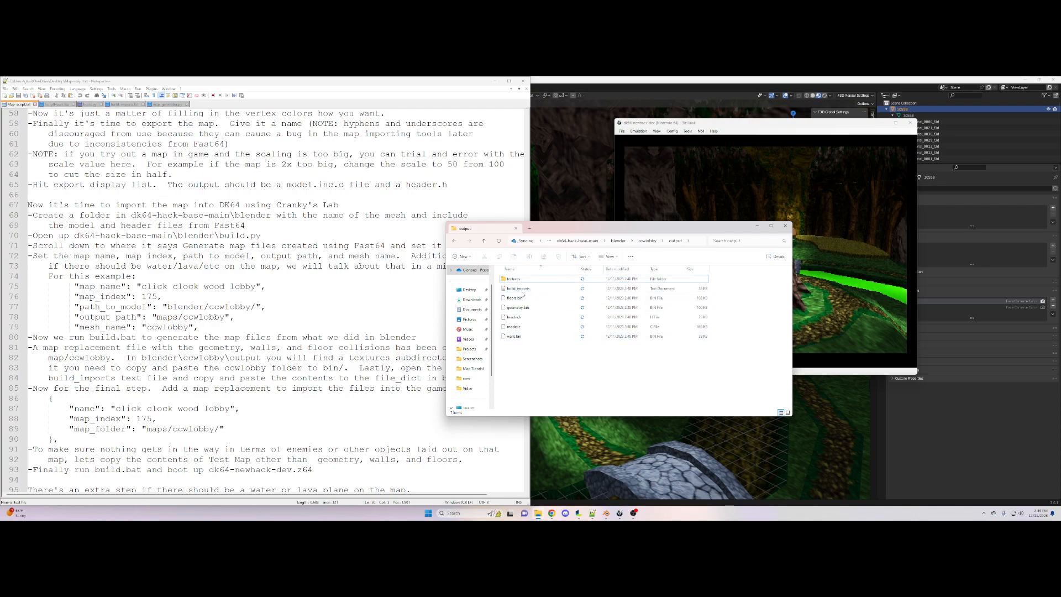
left_click(522, 291)
right_click(522, 293)
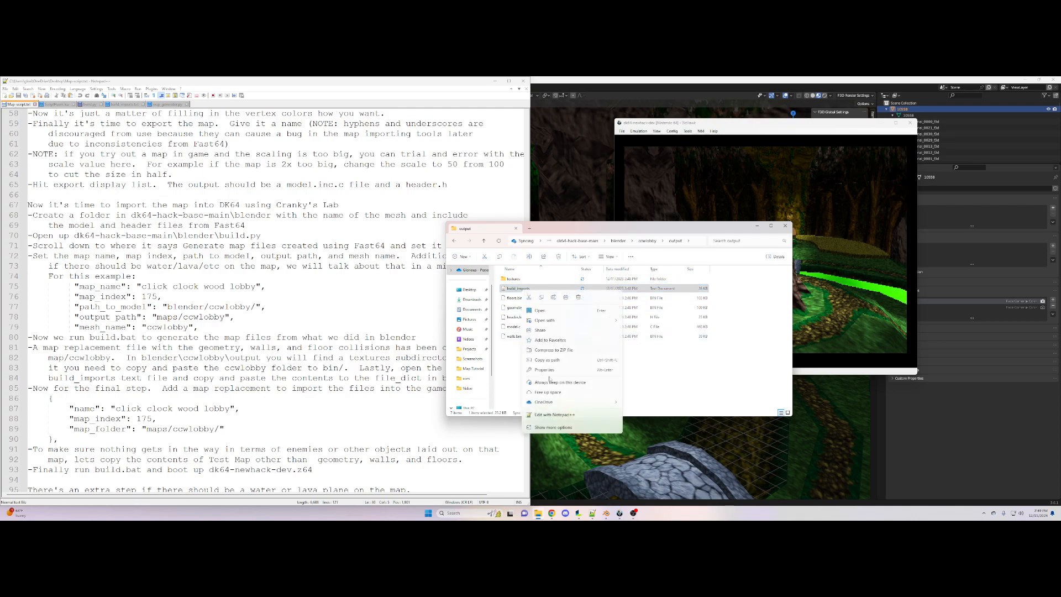
left_click(553, 416)
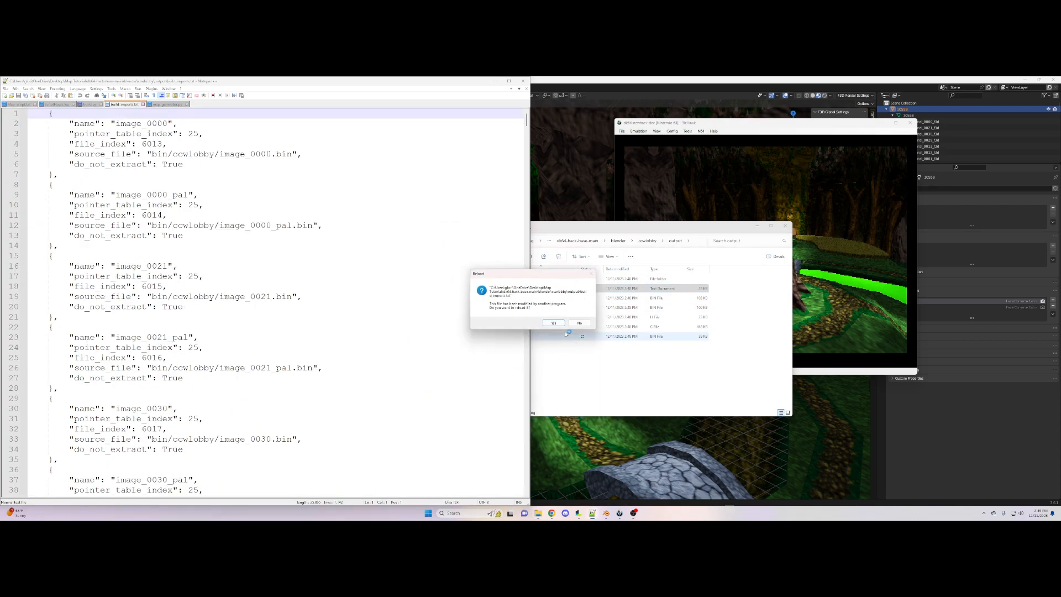
left_click(553, 323)
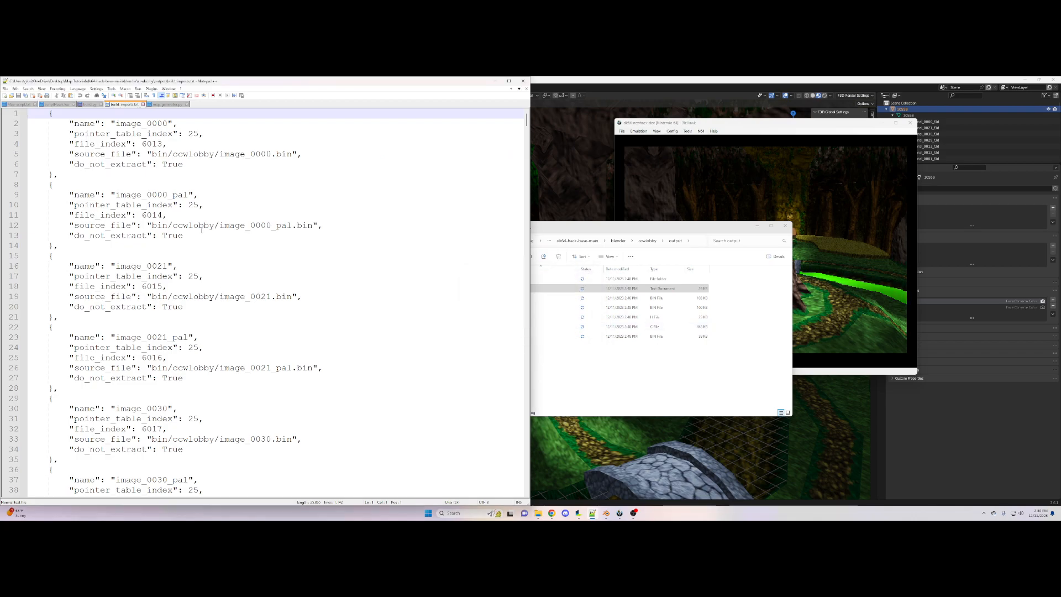
scroll(149, 195, "down", 5)
key("ctrl+a")
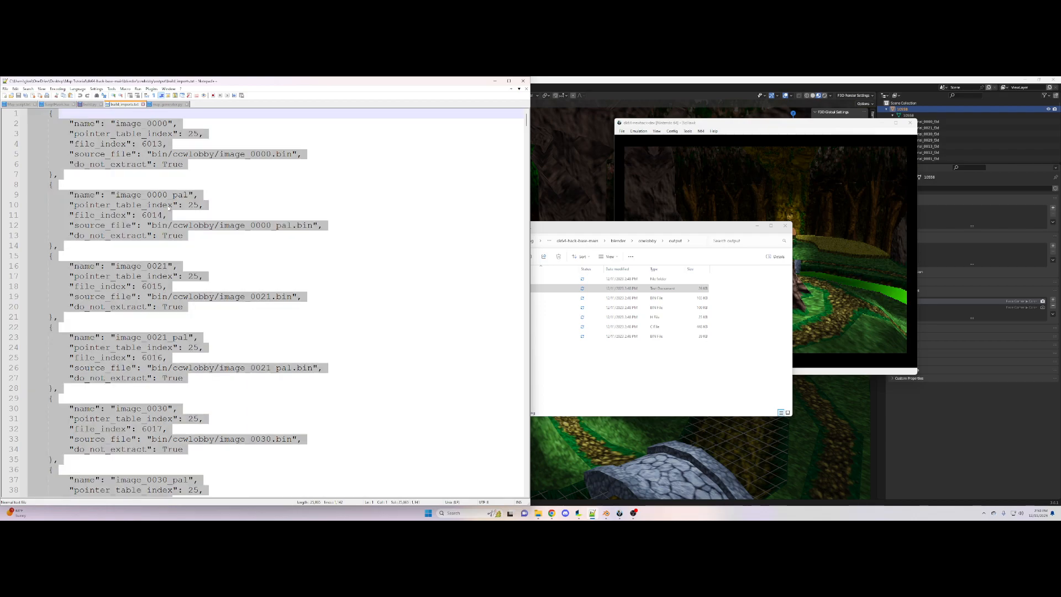
Go to file_dict in build.py and highlight the pasted ccwlobby texture import entries after the Static ASM Code entry
left_click(90, 105)
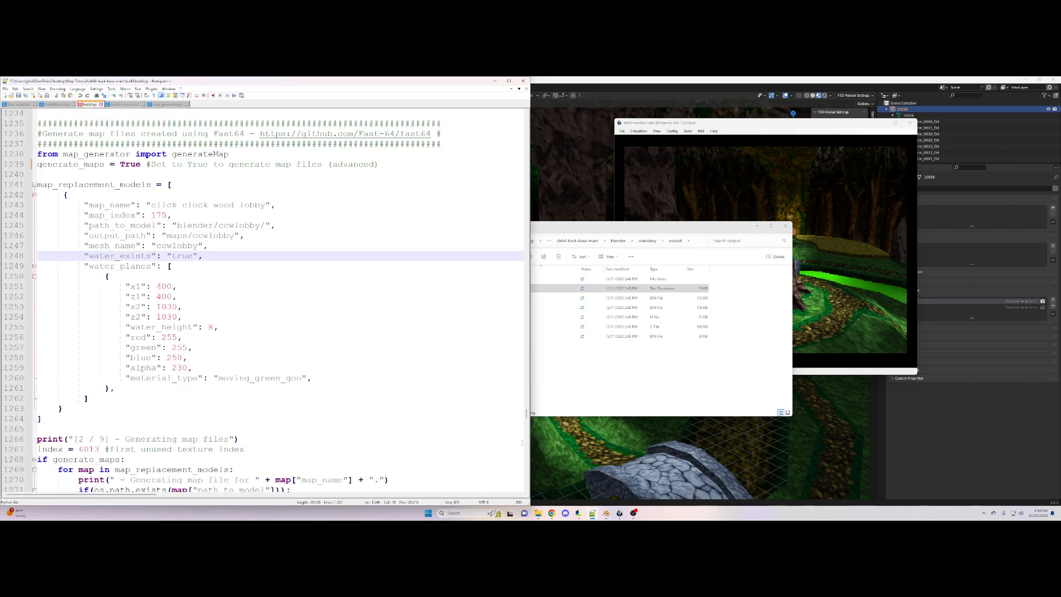
scroll(276, 301, "up", 1)
left_click_drag(526, 413, 536, 116)
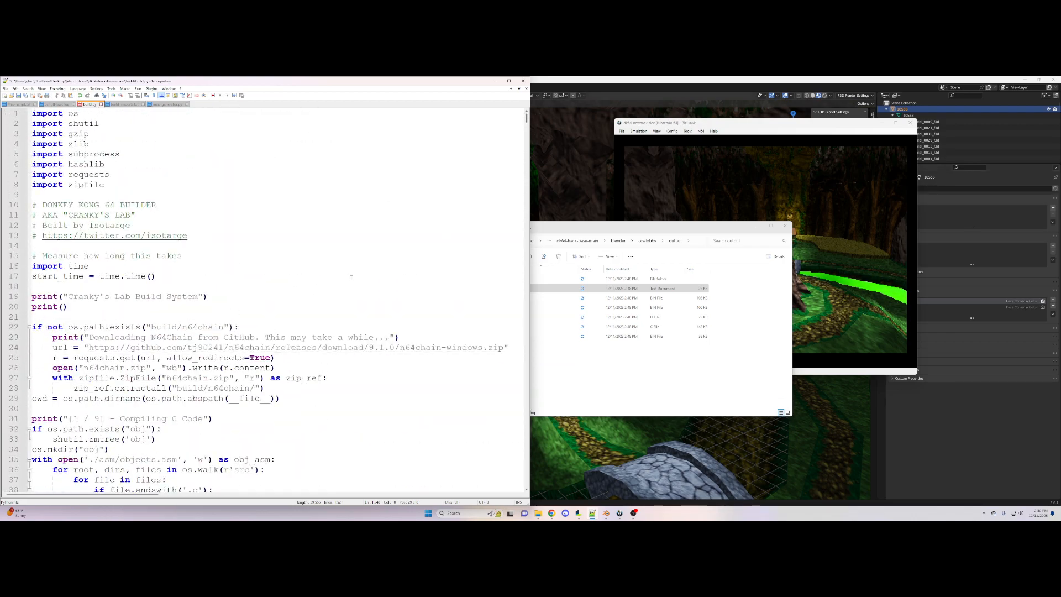
scroll(376, 268, "down", 17)
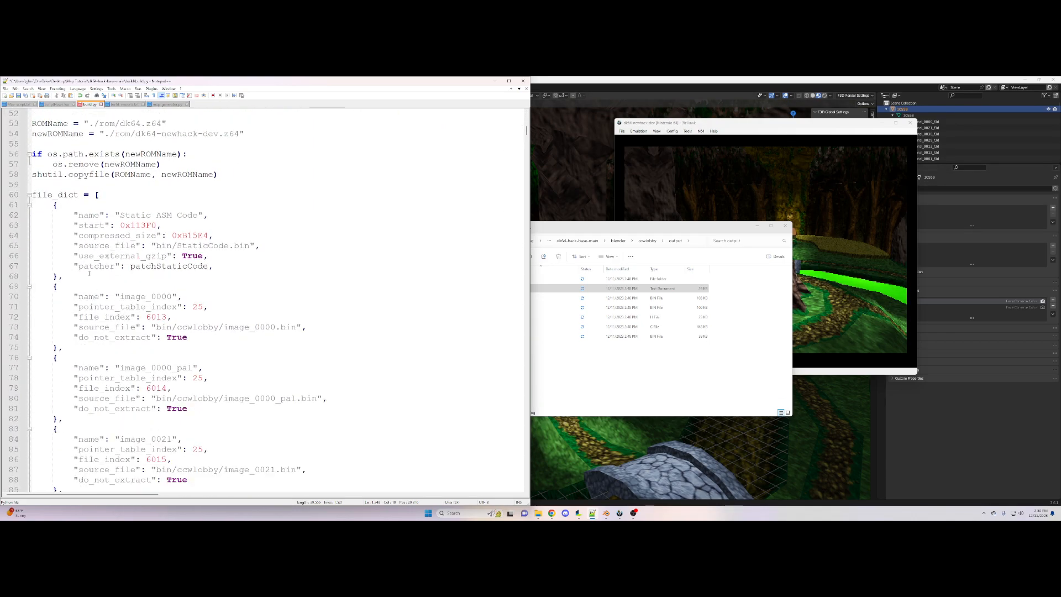
double_click(63, 195)
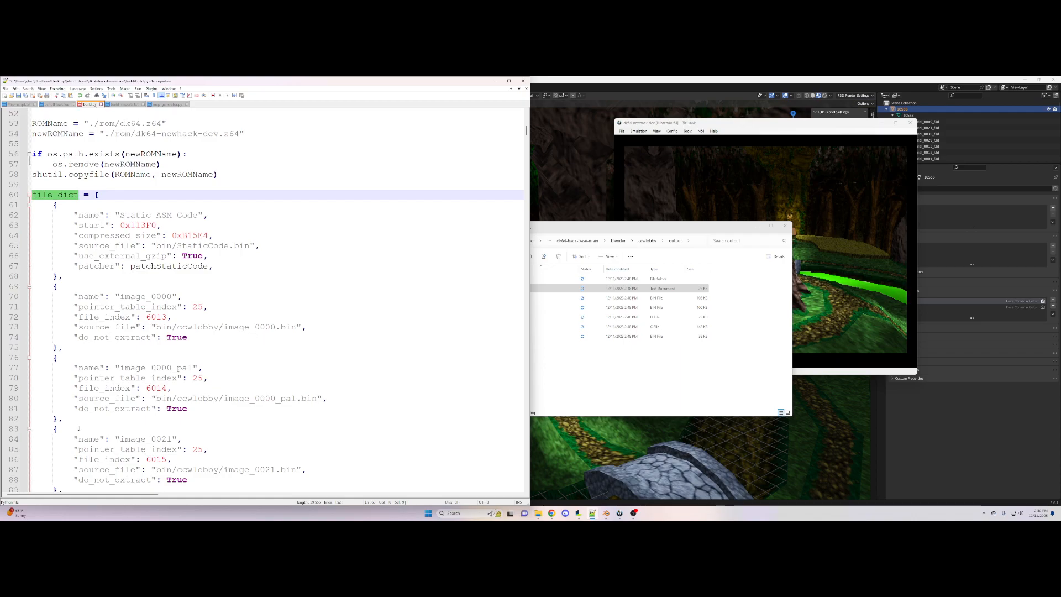
left_click_drag(54, 289, 109, 484)
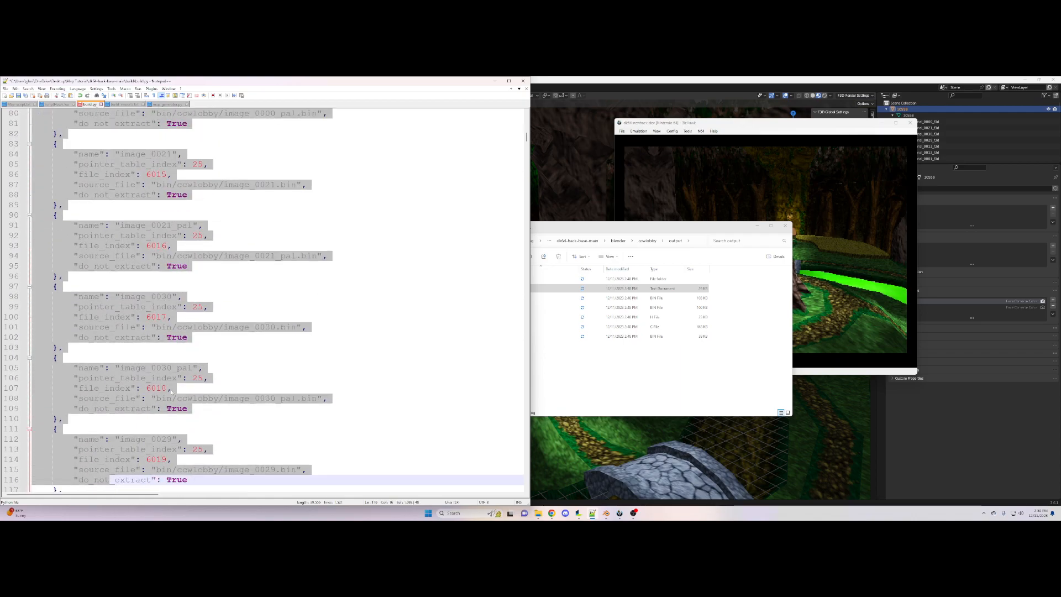
scroll(238, 330, "up", 6)
left_click(214, 277)
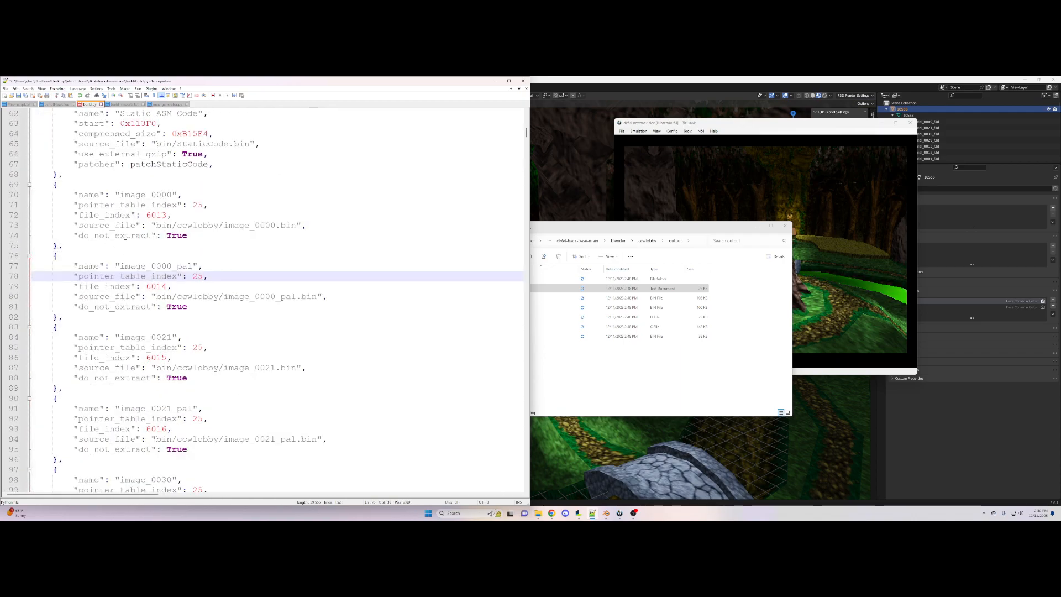
scroll(132, 249, "up", 2)
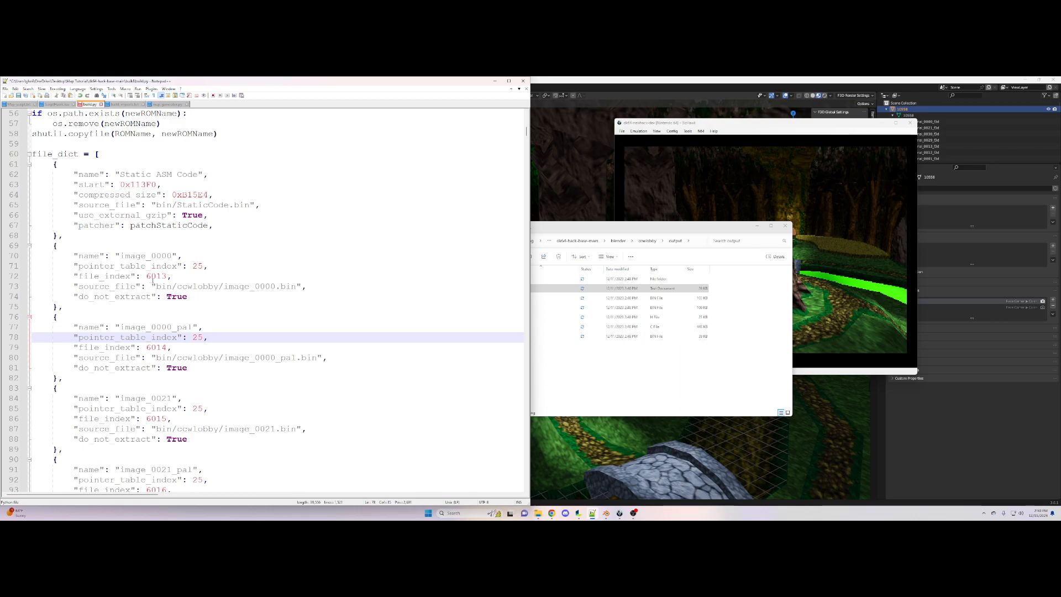
Examine the image_0000 entry in file_dict, highlighting its name, pointer table index, file index, source file path and ccwlobby folder
double_click(133, 255)
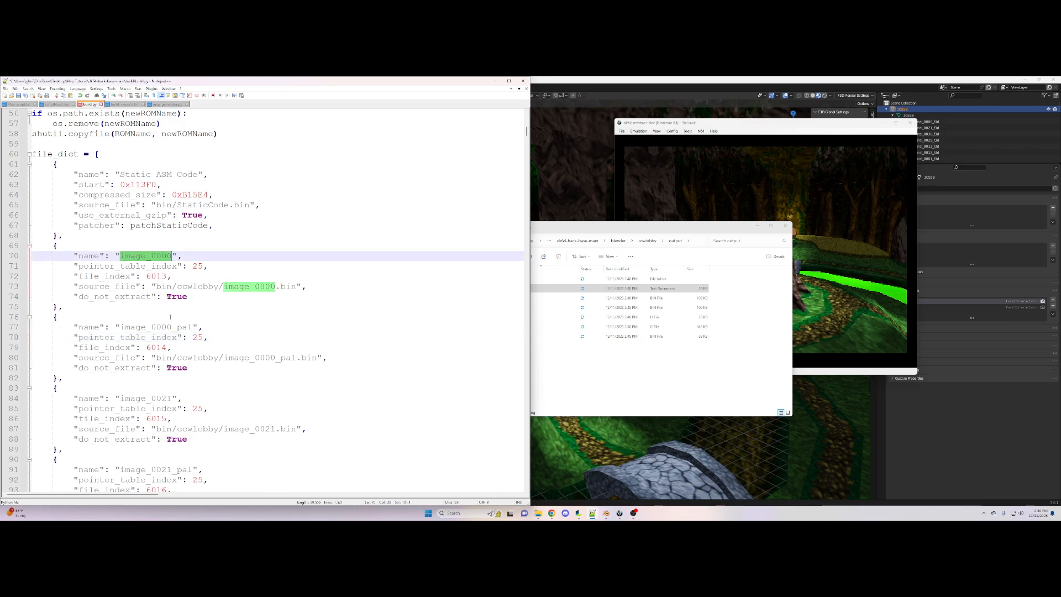
double_click(202, 266)
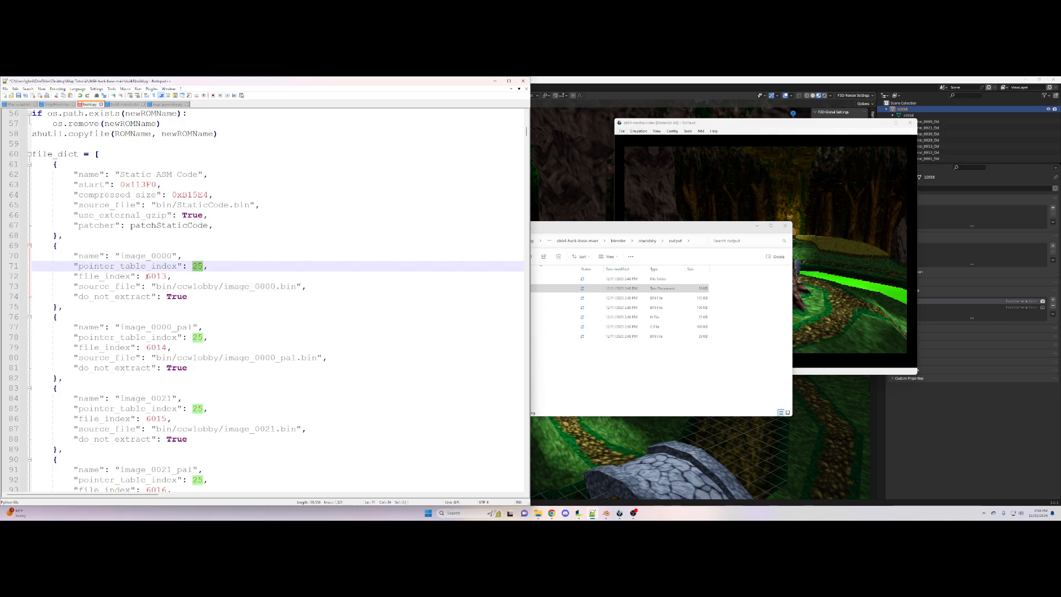
double_click(156, 276)
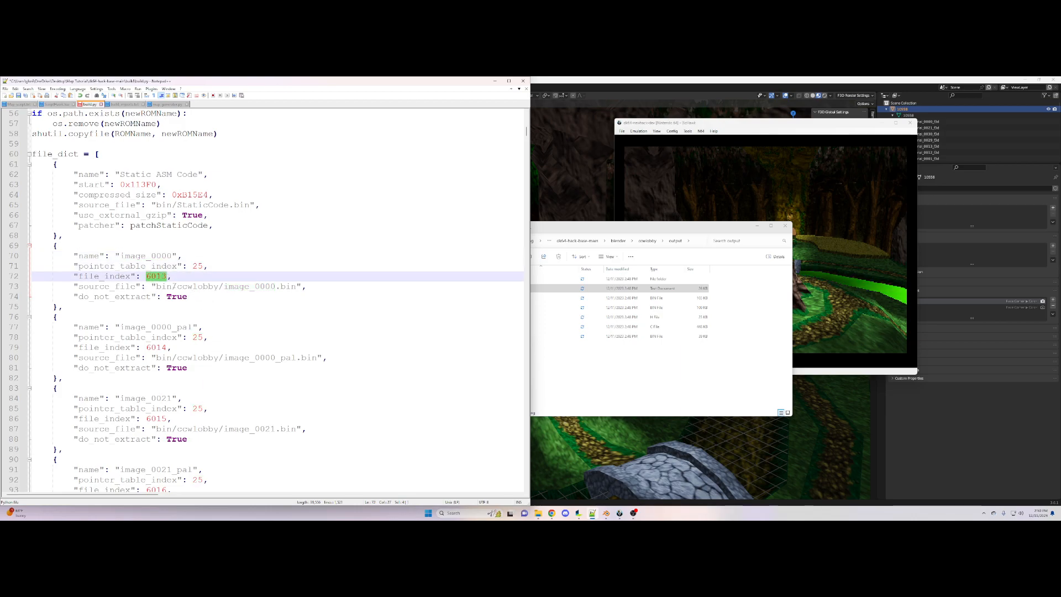
left_click_drag(156, 286, 297, 286)
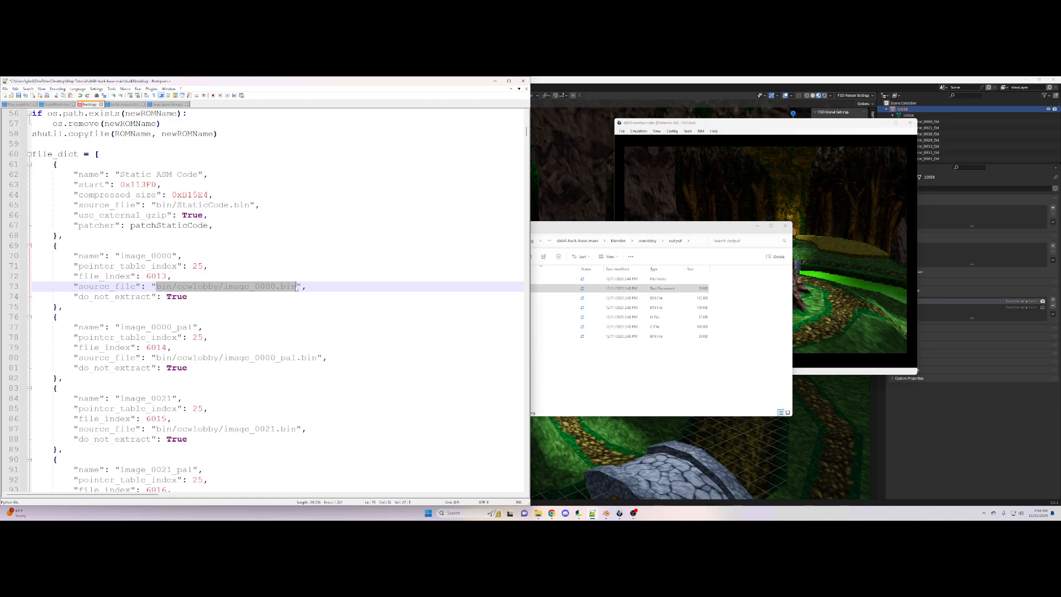
left_click(301, 330)
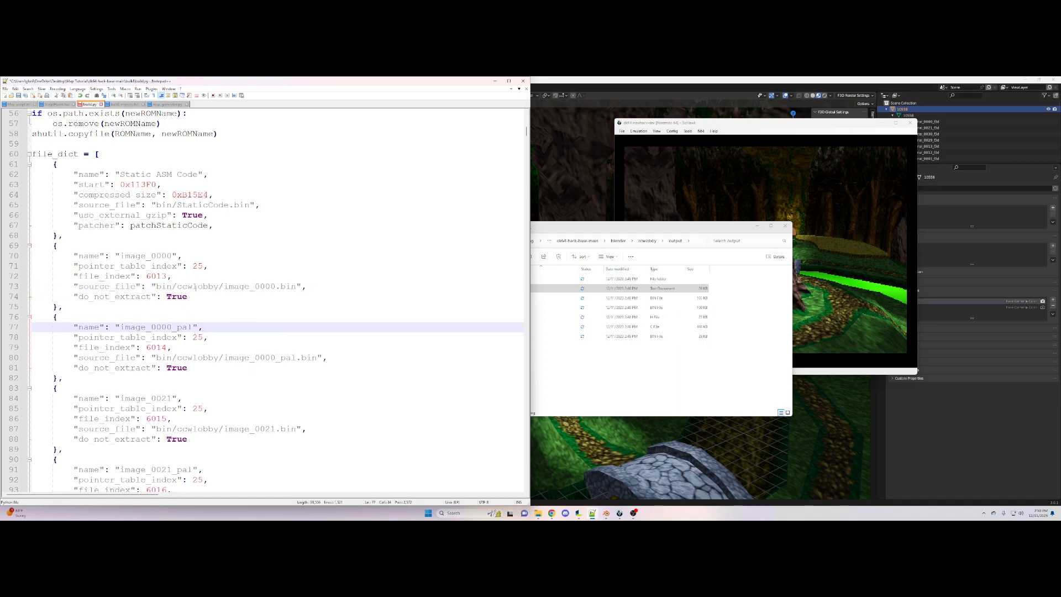
double_click(195, 286)
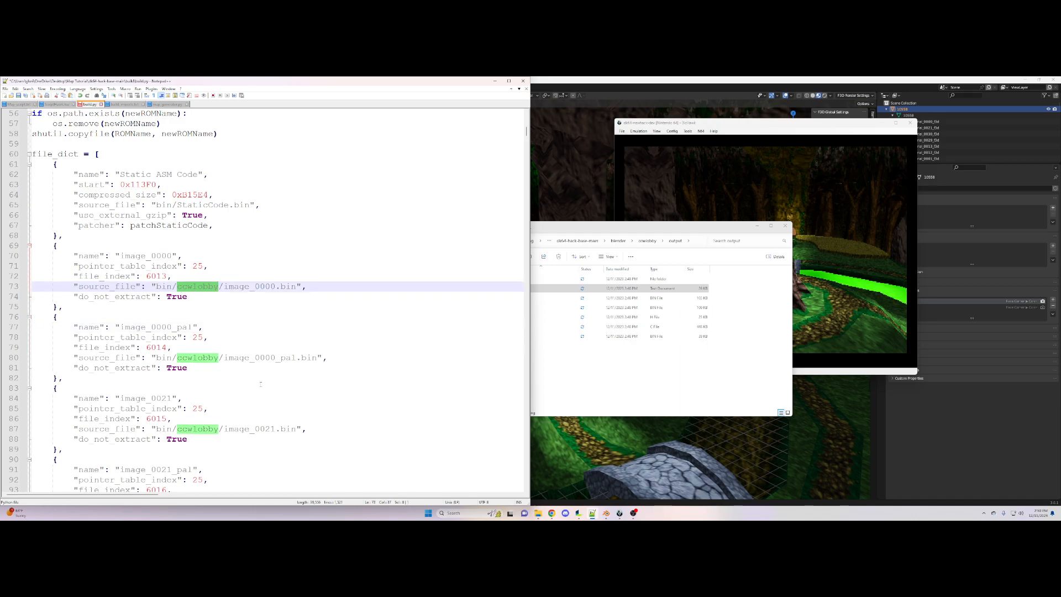
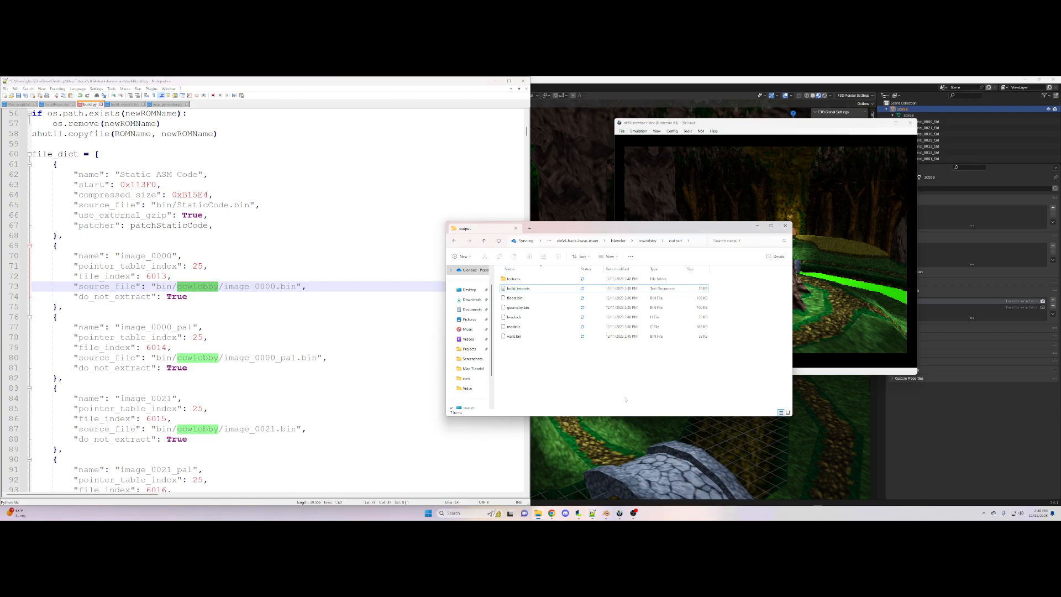
Open textures\ccwlobby inside the output folder in File Explorer and look through the generated texture files
double_click(518, 280)
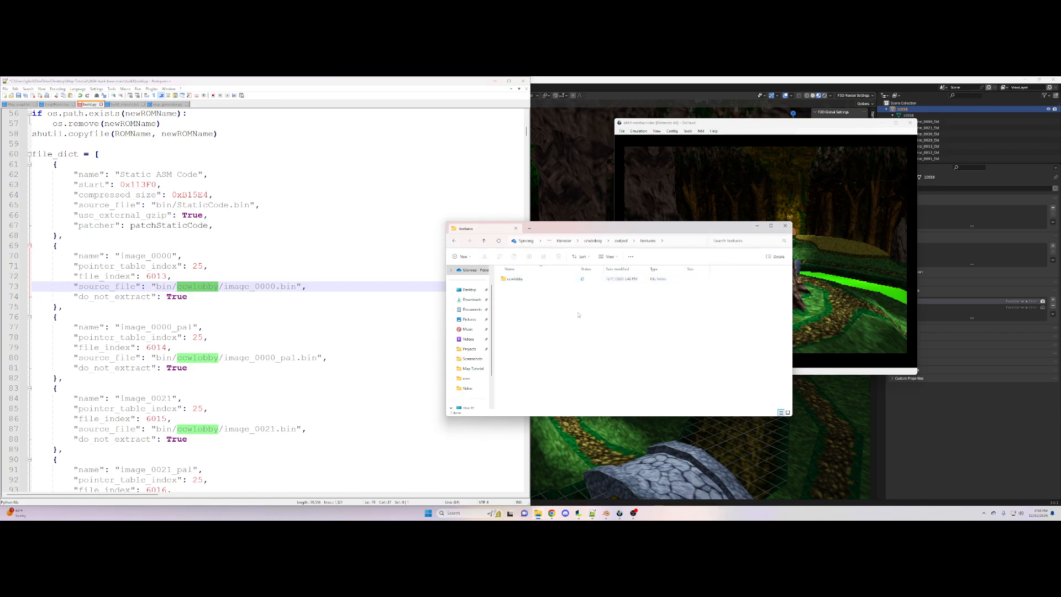
left_click(518, 280)
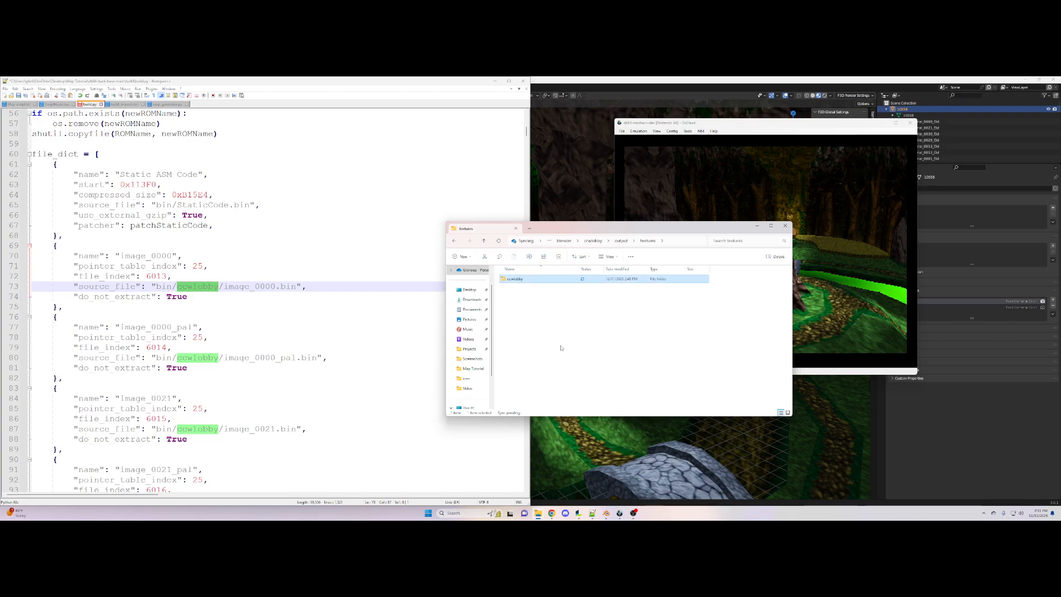
key("Return")
scroll(558, 356, "down", 8)
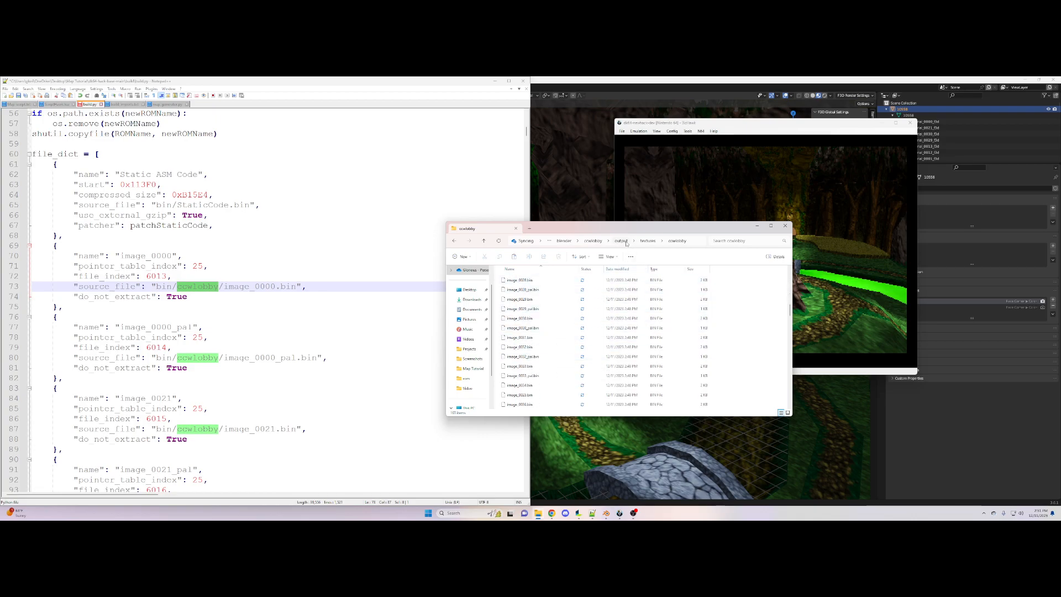
Open bin\ccwlobby in dk64-hack-base-main to check the copied texture files, and return to the dk64-hack-base-main folder
left_click(590, 241)
left_click(569, 241)
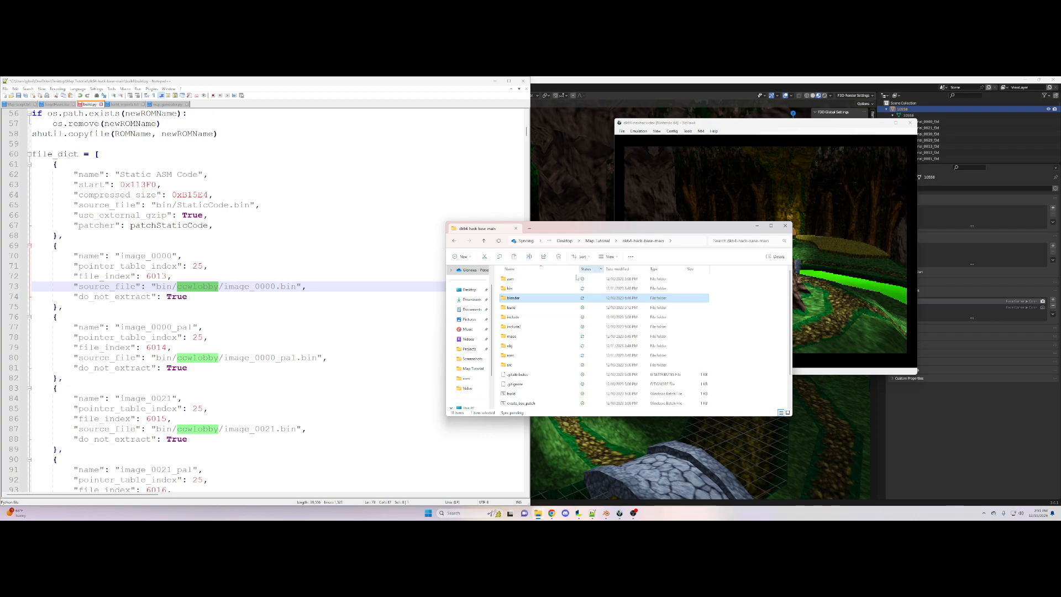
double_click(555, 290)
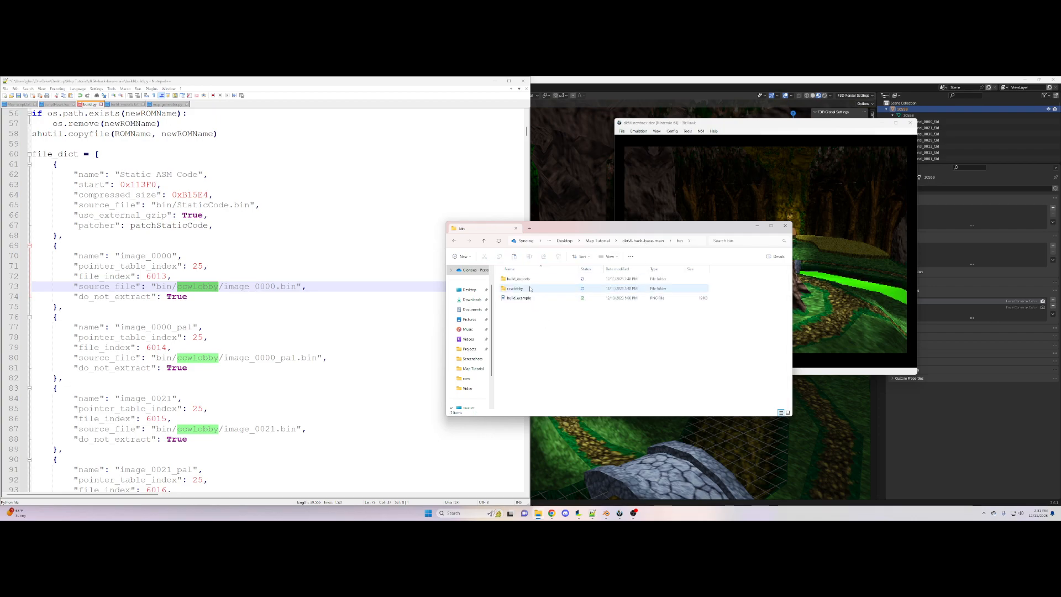
left_click(527, 290)
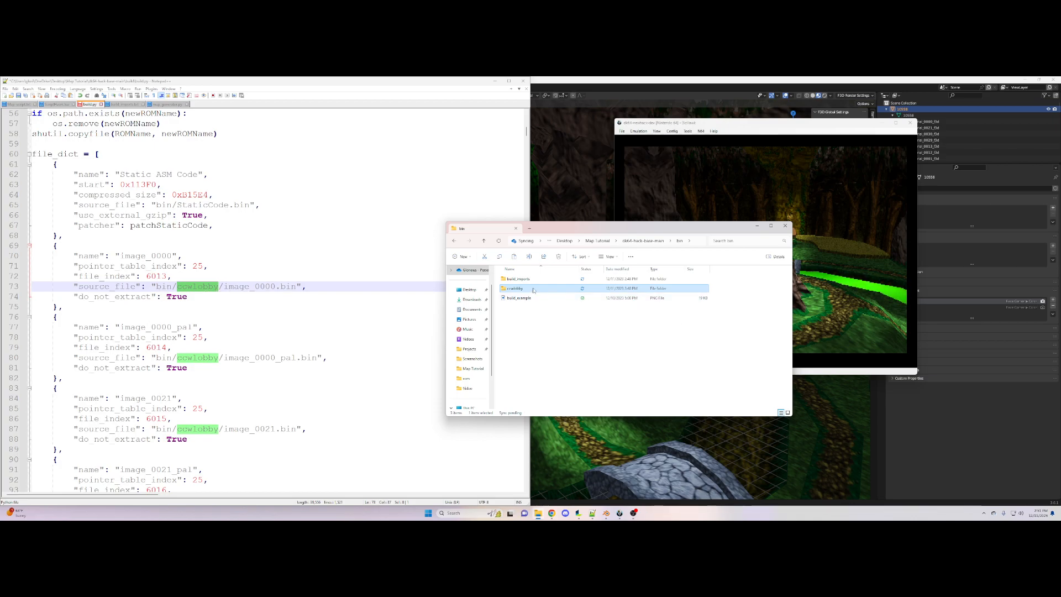
double_click(515, 288)
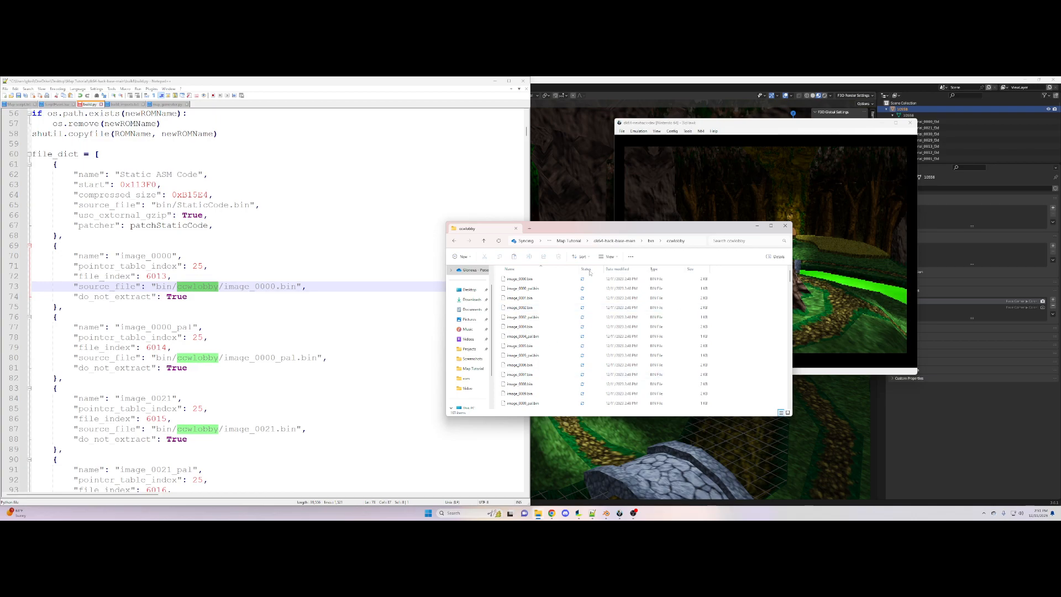
left_click(614, 241)
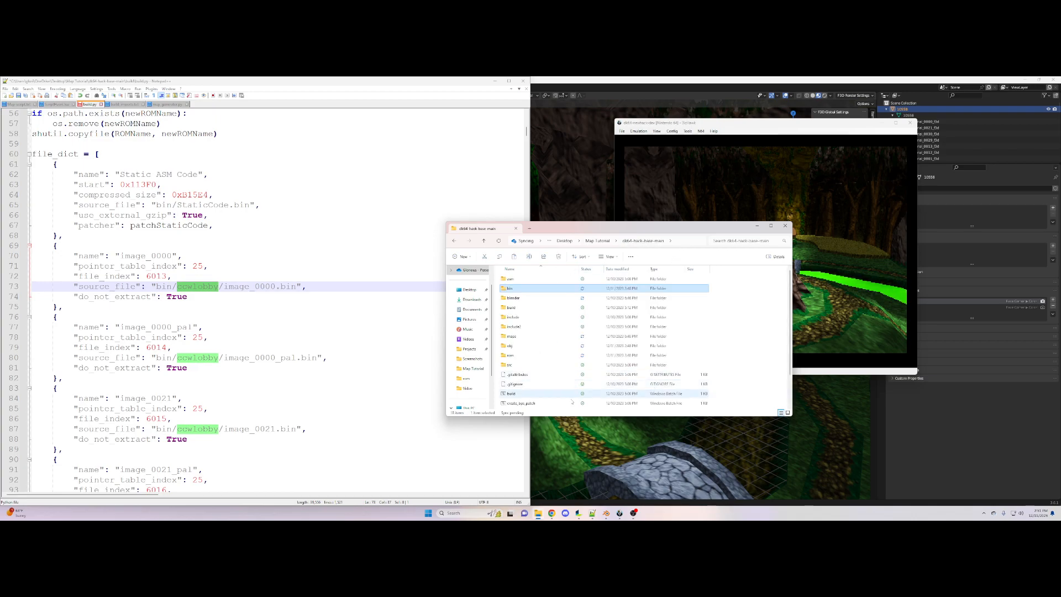
Find map_replacements in build.py and highlight the click clock wood lobby entry
left_click(302, 338)
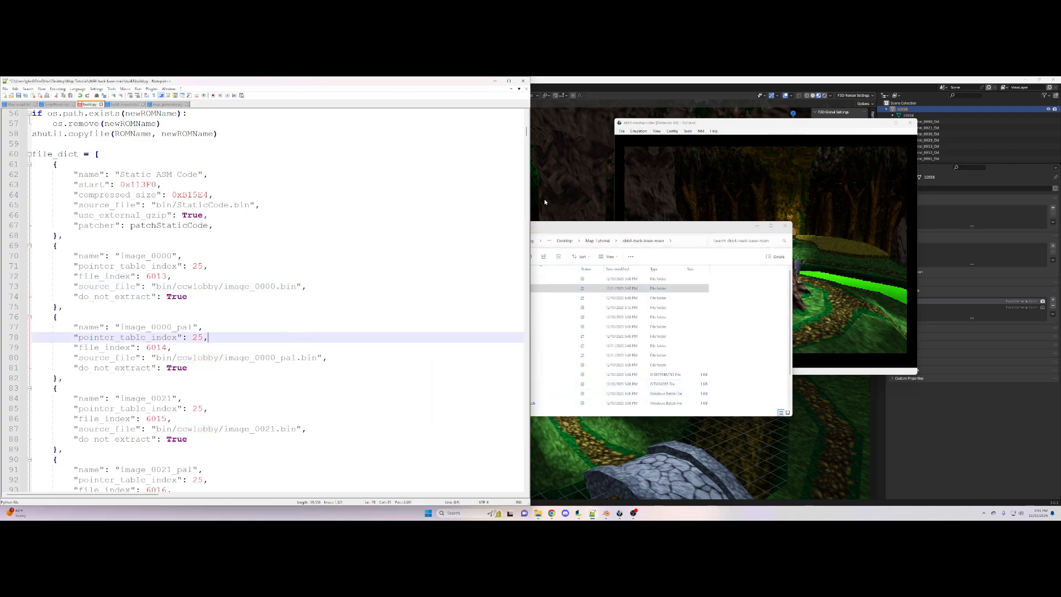
left_click_drag(526, 133, 527, 414)
scroll(241, 314, "up", 11)
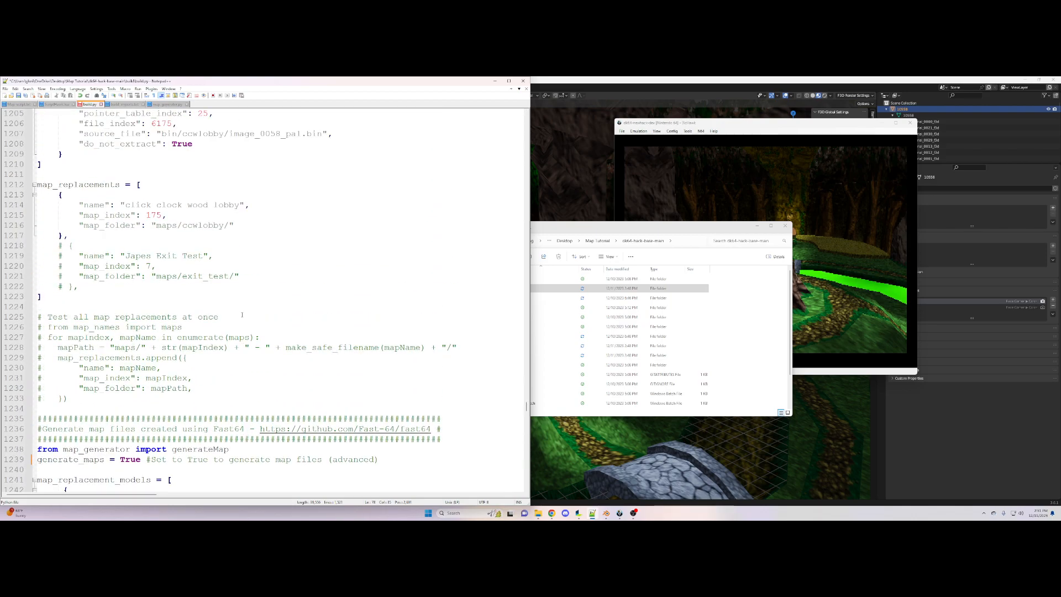
left_click_drag(91, 232, 85, 194)
left_click(114, 245)
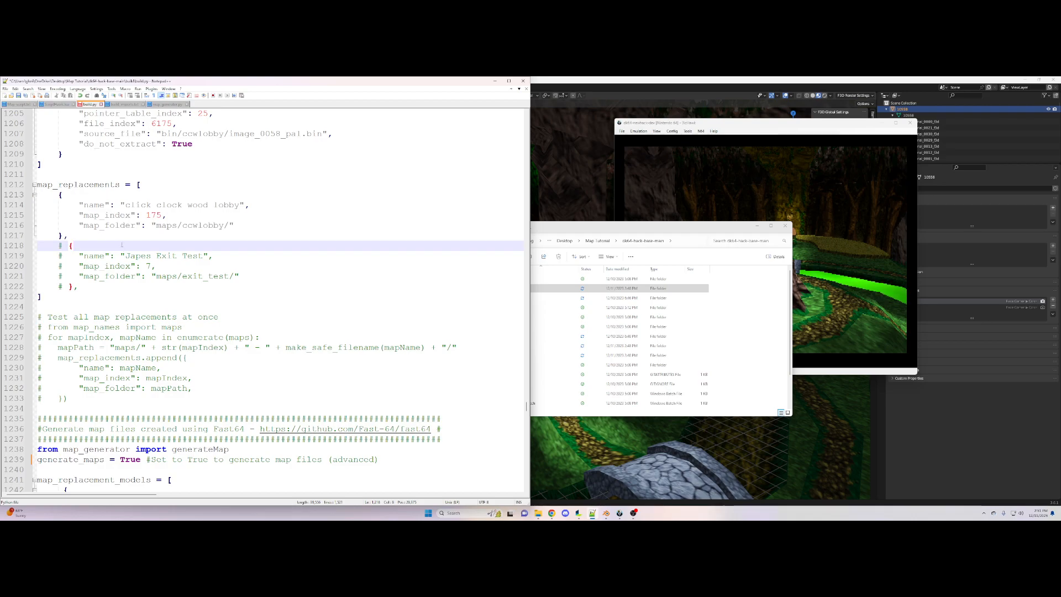
Look through the files in maps\ccwlobby, and highlight the map_index value of the click clock wood lobby entry in map_replacements
left_click(628, 221)
left_click(602, 228)
left_click(600, 241)
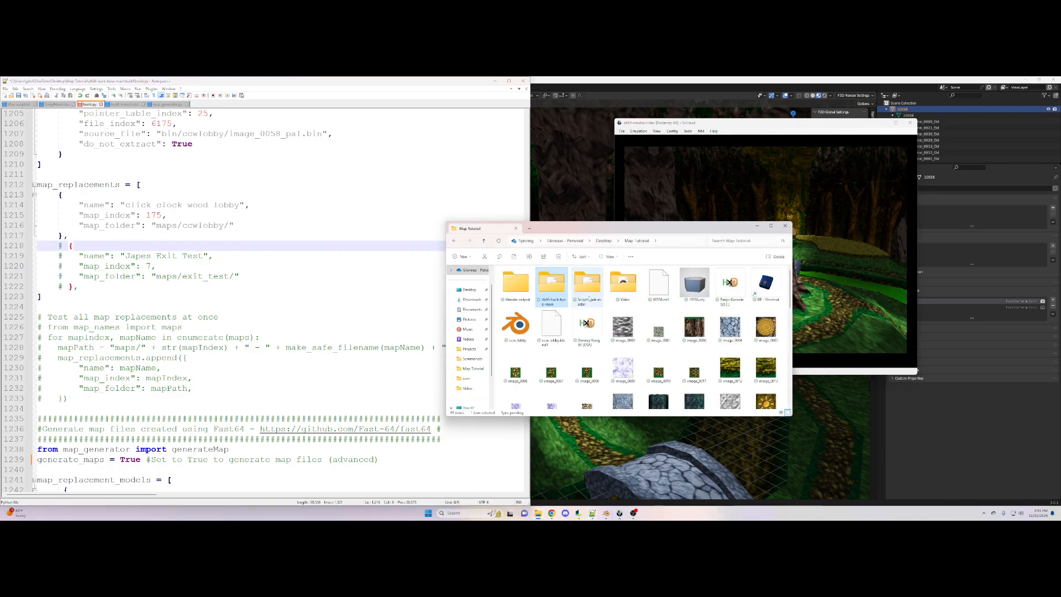
double_click(551, 284)
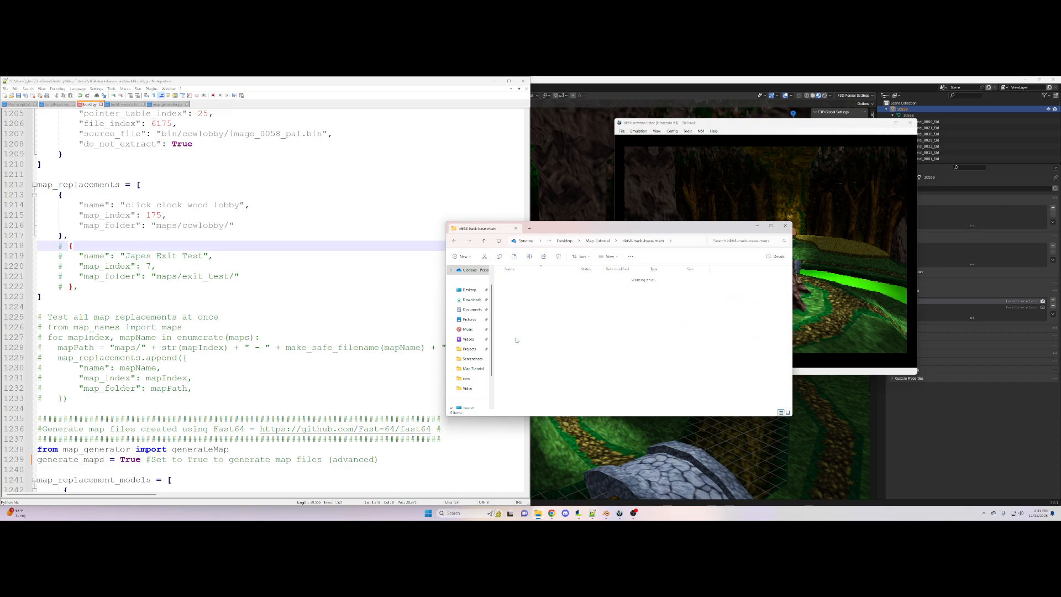
left_click_drag(788, 278, 784, 407)
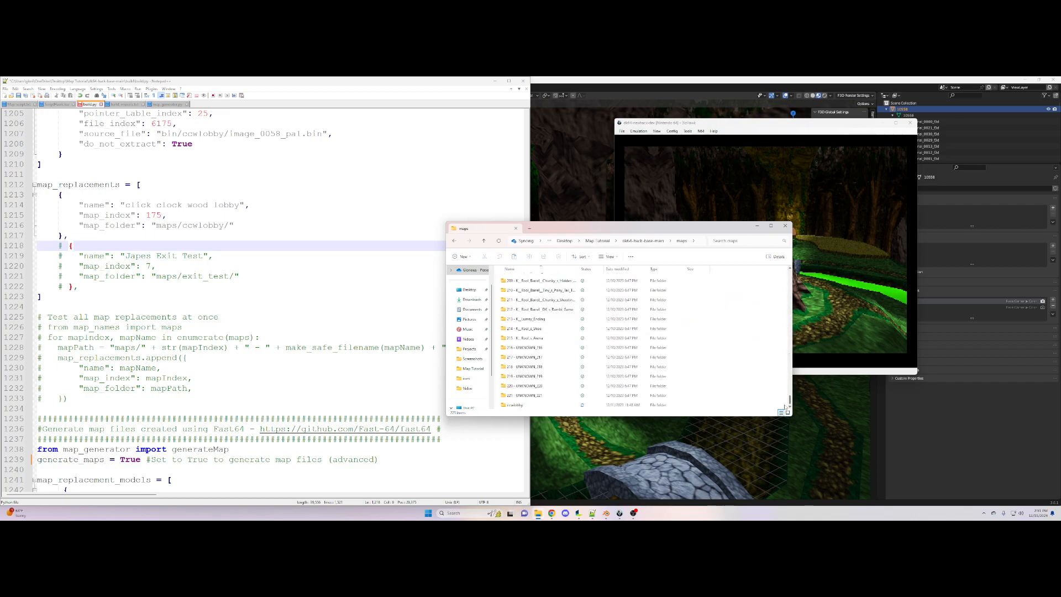
double_click(514, 405)
scroll(609, 387, "down", 1)
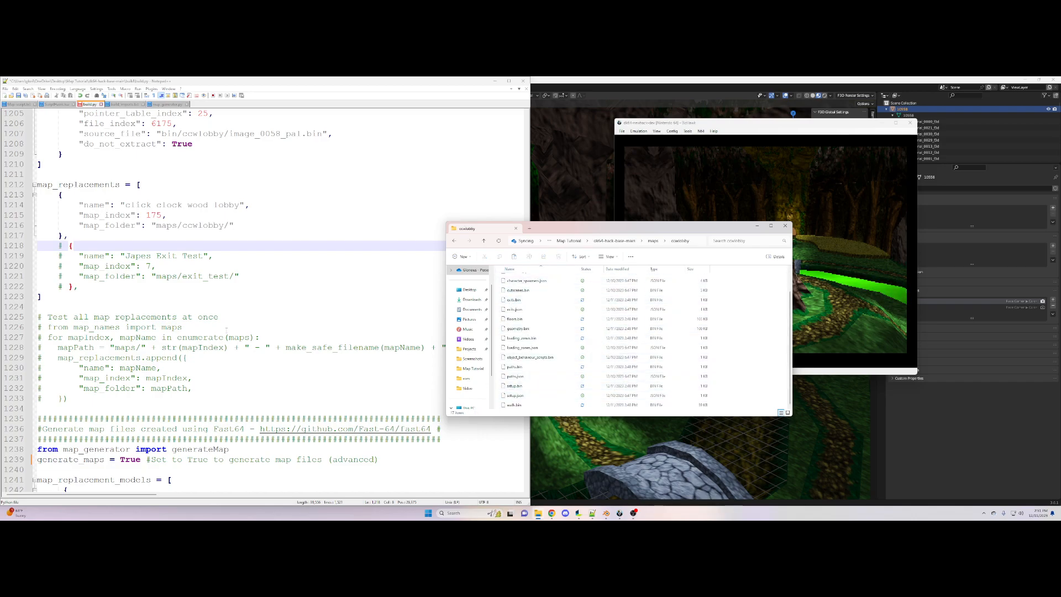
double_click(147, 216)
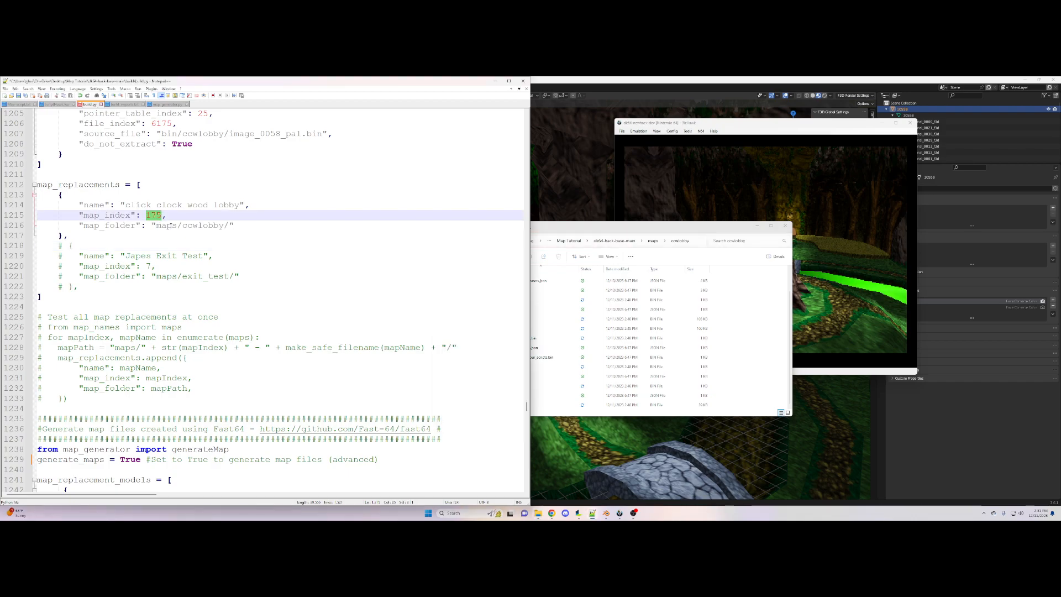
Open maps\0 - Test_Map to look through its map files, and return to maps\ccwlobby
left_click(855, 233)
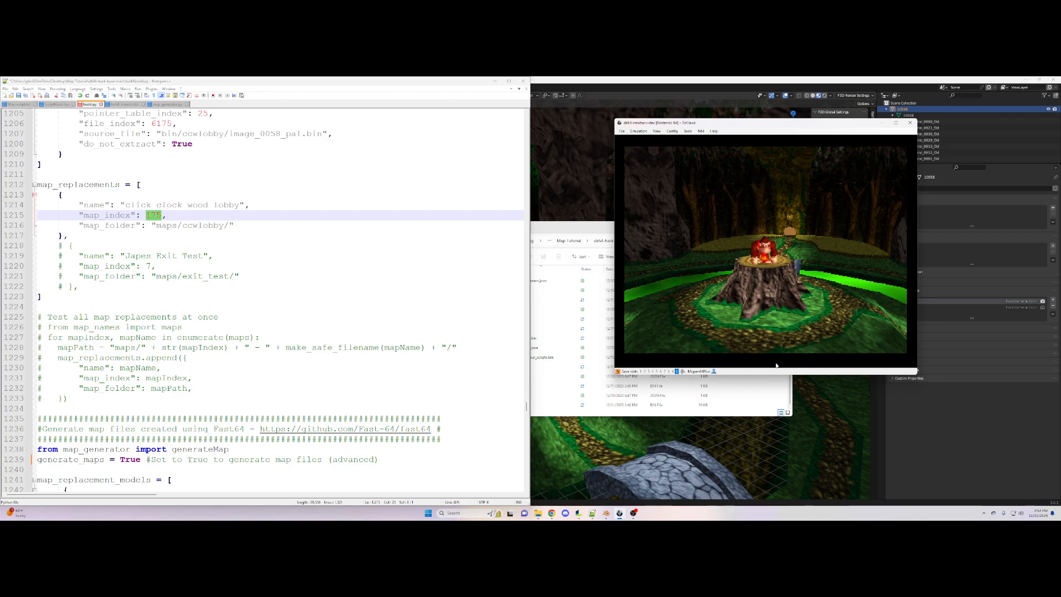
left_click(642, 392)
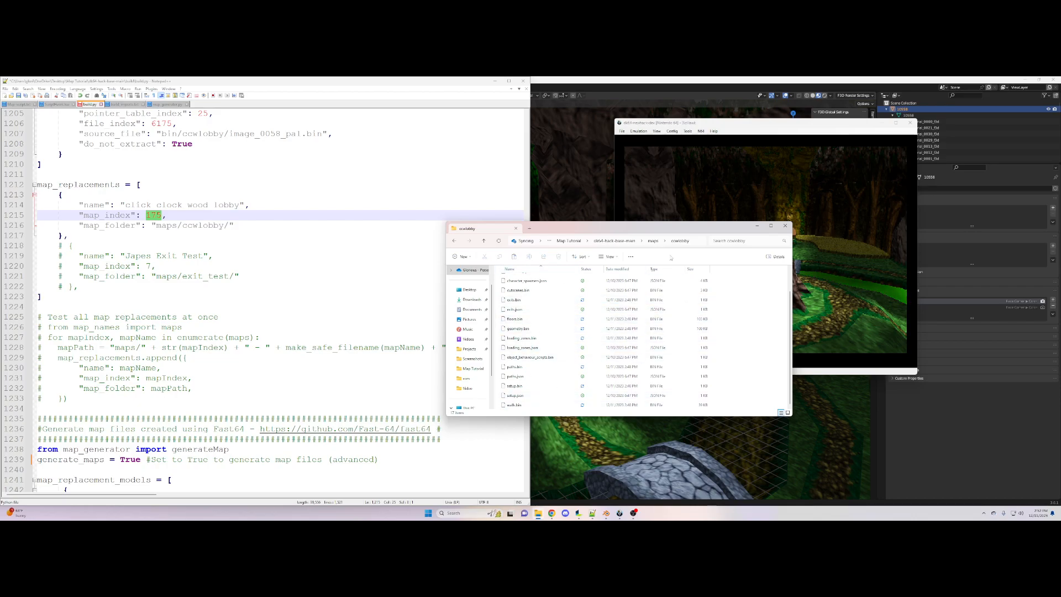
left_click(658, 242)
left_click_drag(790, 400, 789, 271)
double_click(531, 281)
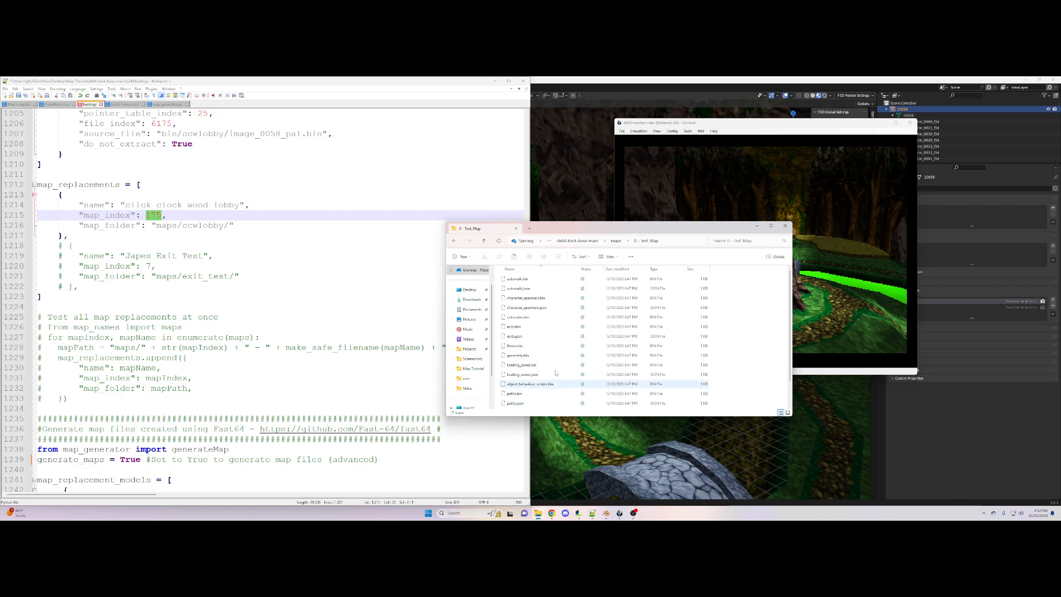
left_click(616, 241)
scroll(556, 391, "down", 20)
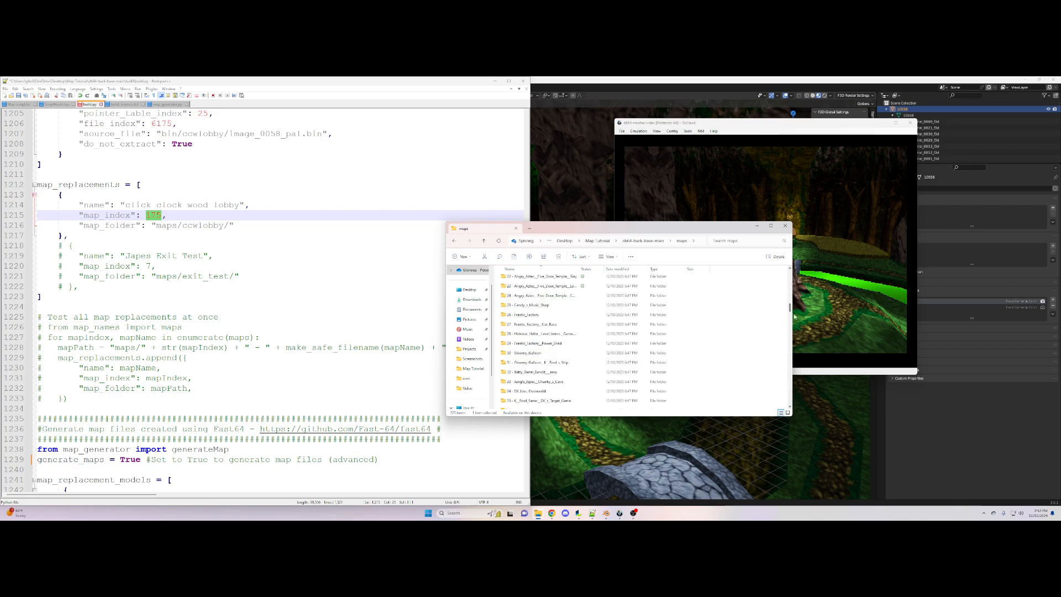
double_click(516, 405)
Highlight 175 as the map_index in build.py's click clock wood lobby entry and bring the ccwlobby folder back to the front
left_click(874, 301)
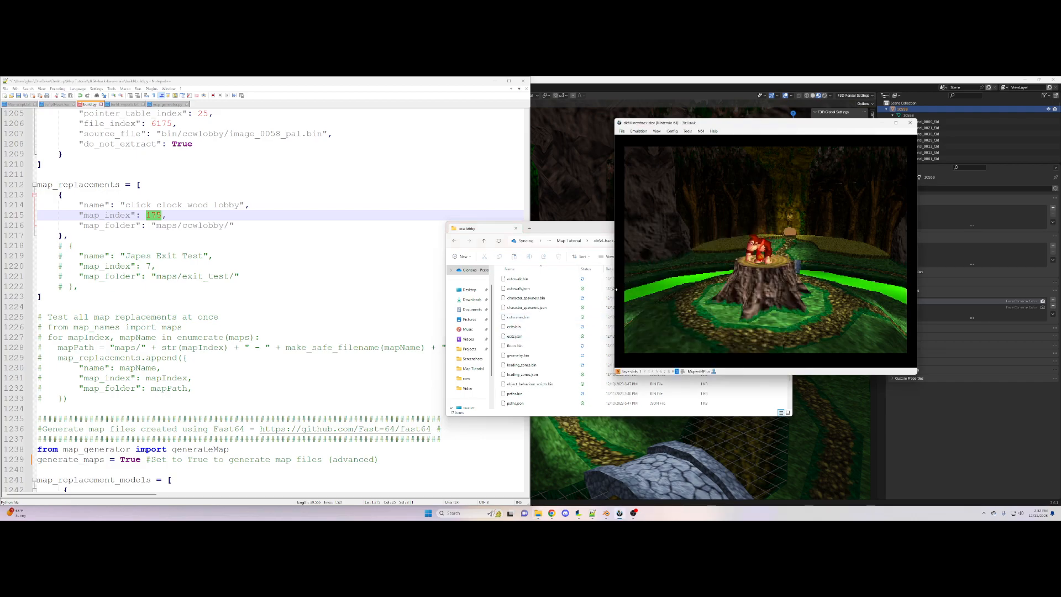
left_click(209, 319)
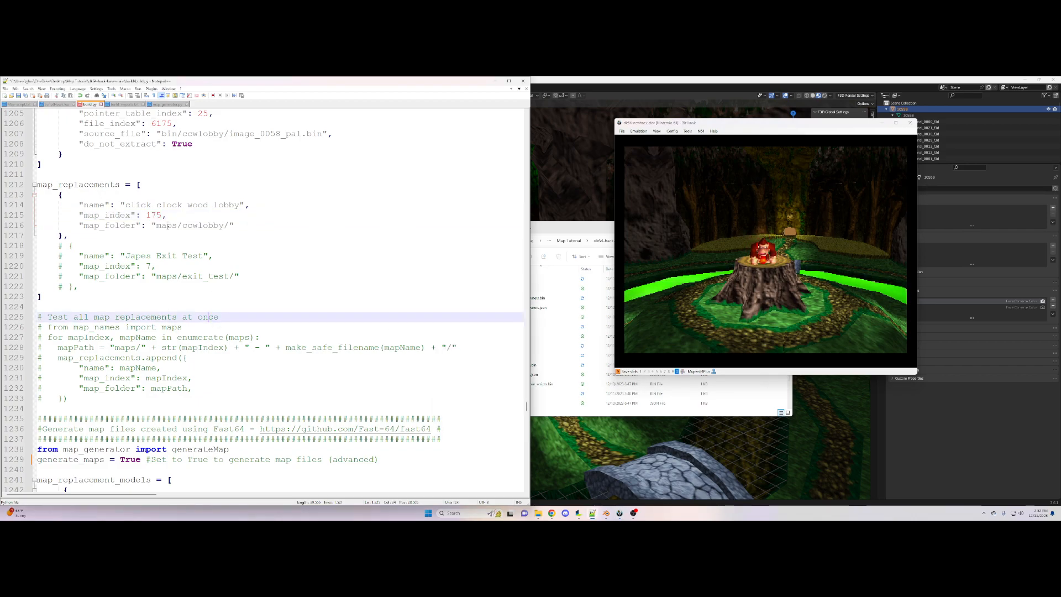
left_click_drag(145, 212, 150, 216)
left_click(205, 249)
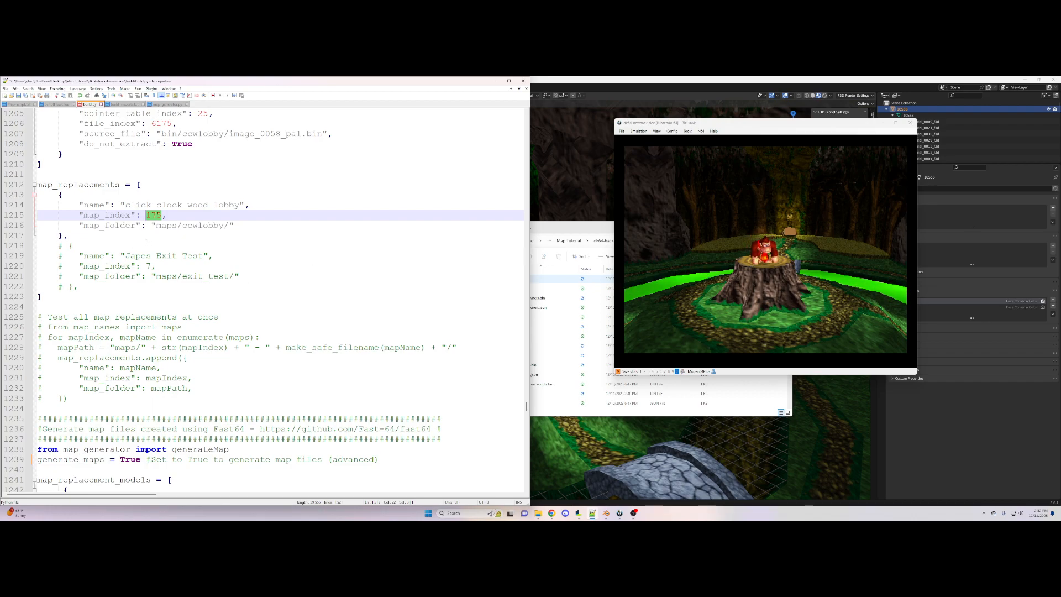
left_click(570, 230)
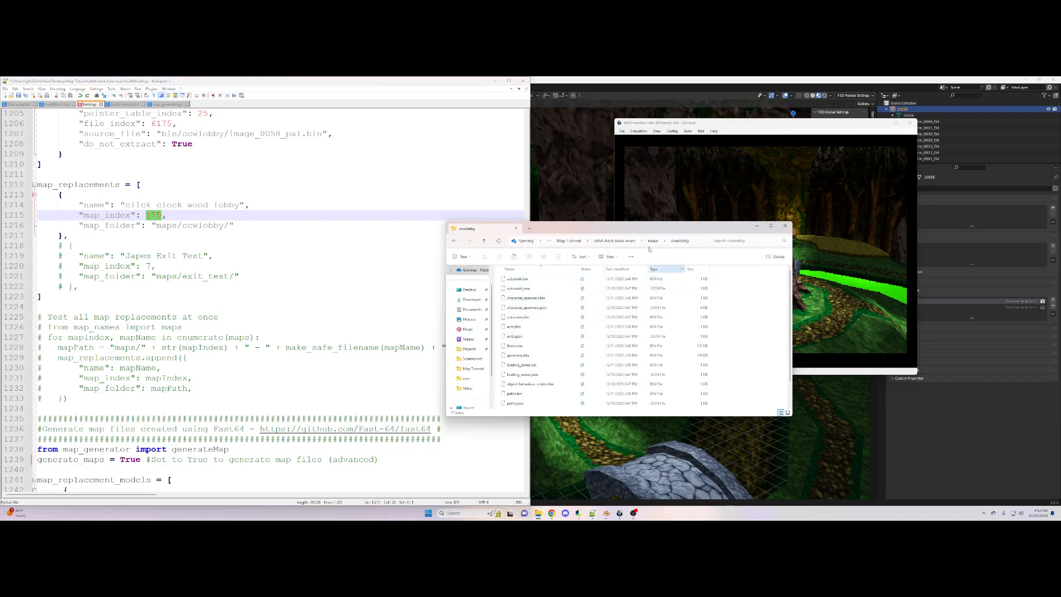
left_click(518, 288)
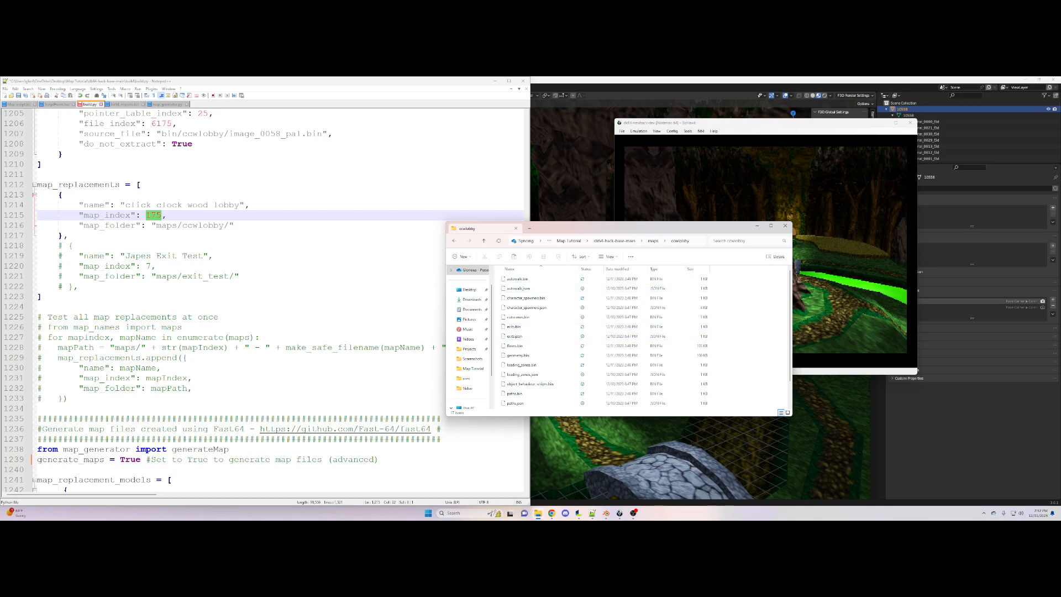
Switch to the map script notes and read the final build instructions and the water plane section
left_click(20, 104)
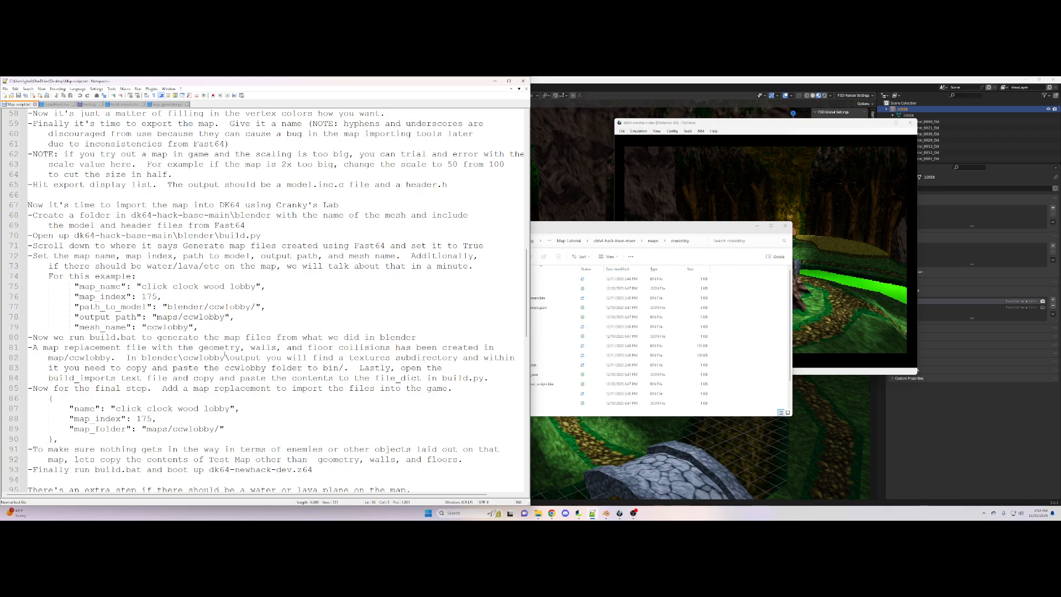
scroll(216, 440, "down", 4)
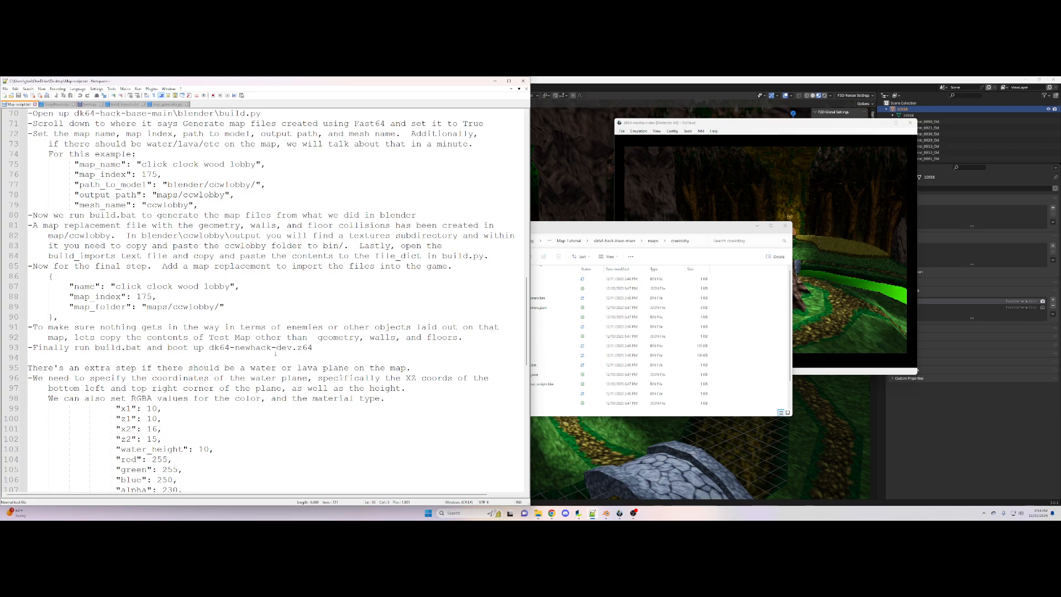
scroll(269, 390, "down", 1)
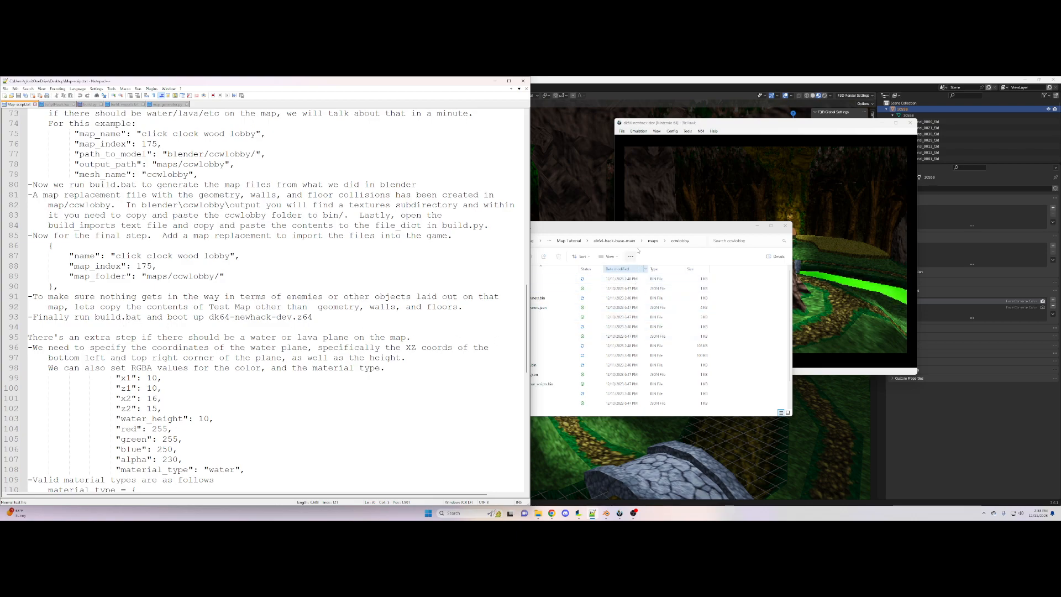
Run build.bat in dk64-hack-base-main to build the ROM, and close the finished build console
left_click(651, 231)
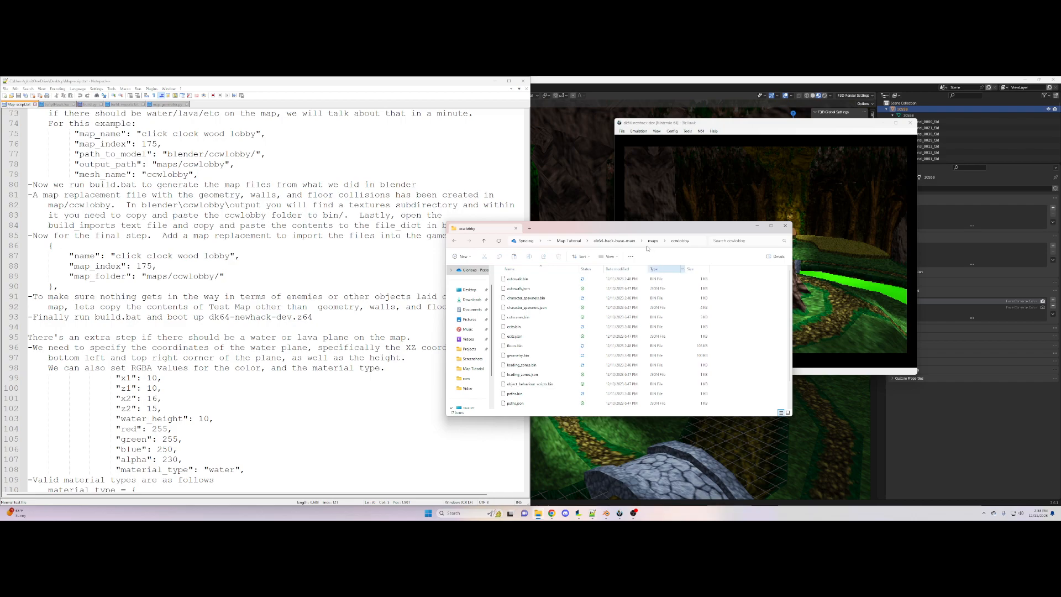
left_click(624, 242)
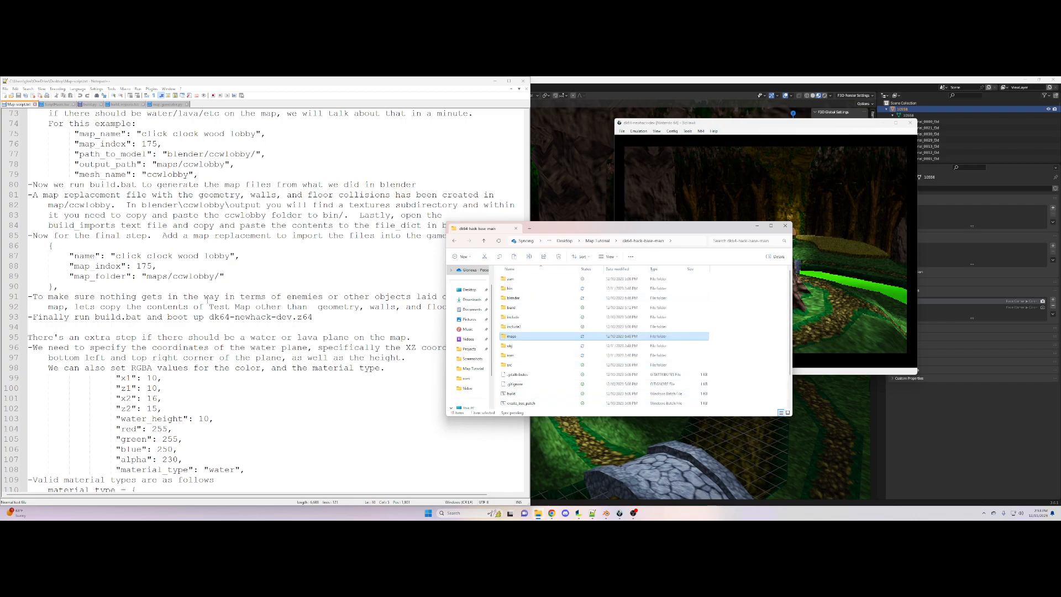
left_click(207, 299)
scroll(670, 385, "down", 2)
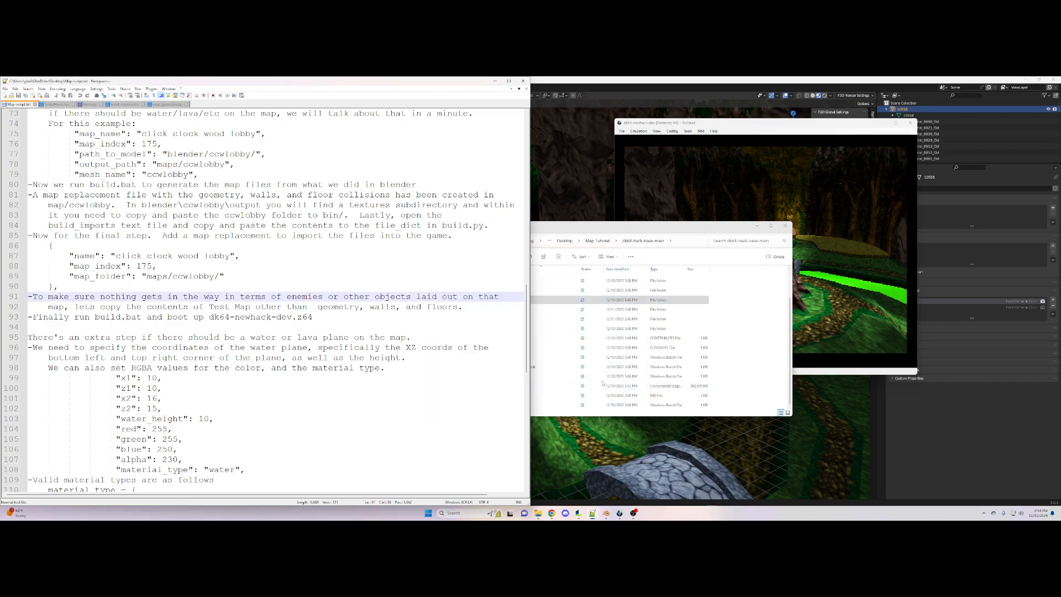
left_click(764, 339)
double_click(511, 358)
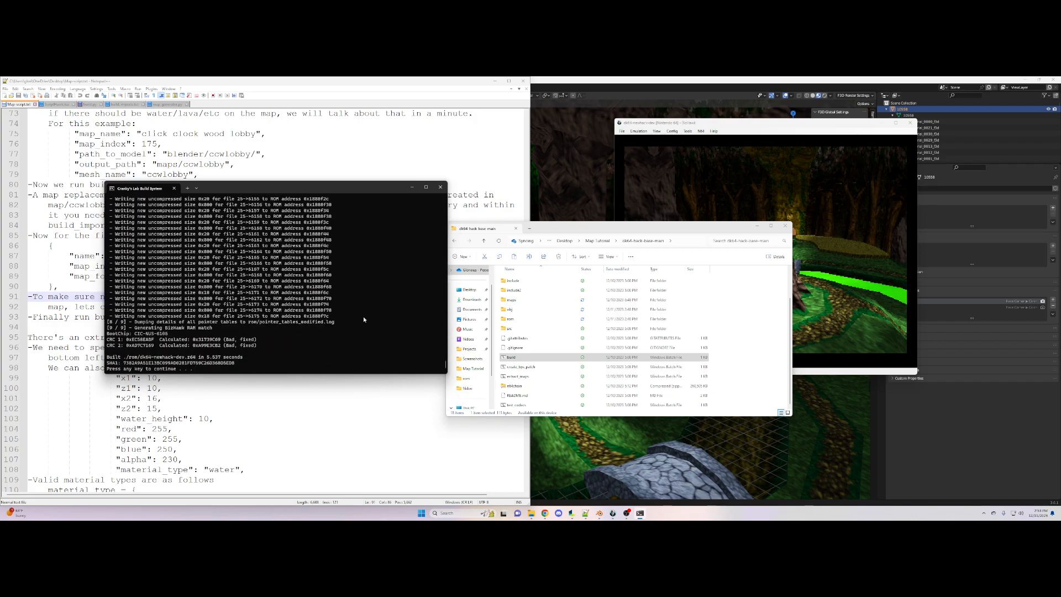
left_click(442, 188)
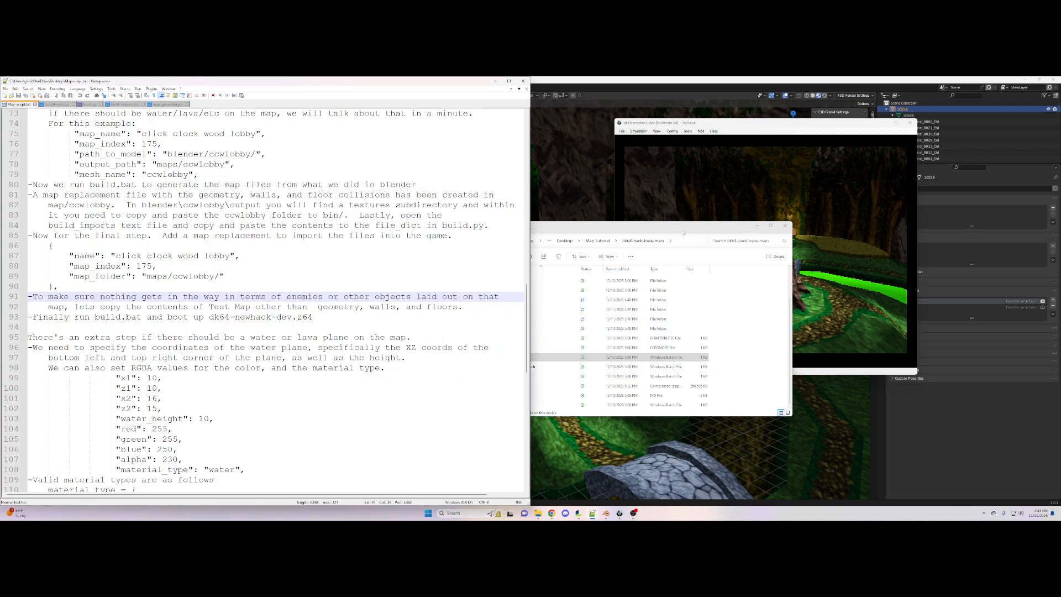
Close the ROM running in the emulator and load the rebuilt dk64-newhack-dev from dk64-hack-base-main\rom
left_click(739, 191)
left_click(622, 131)
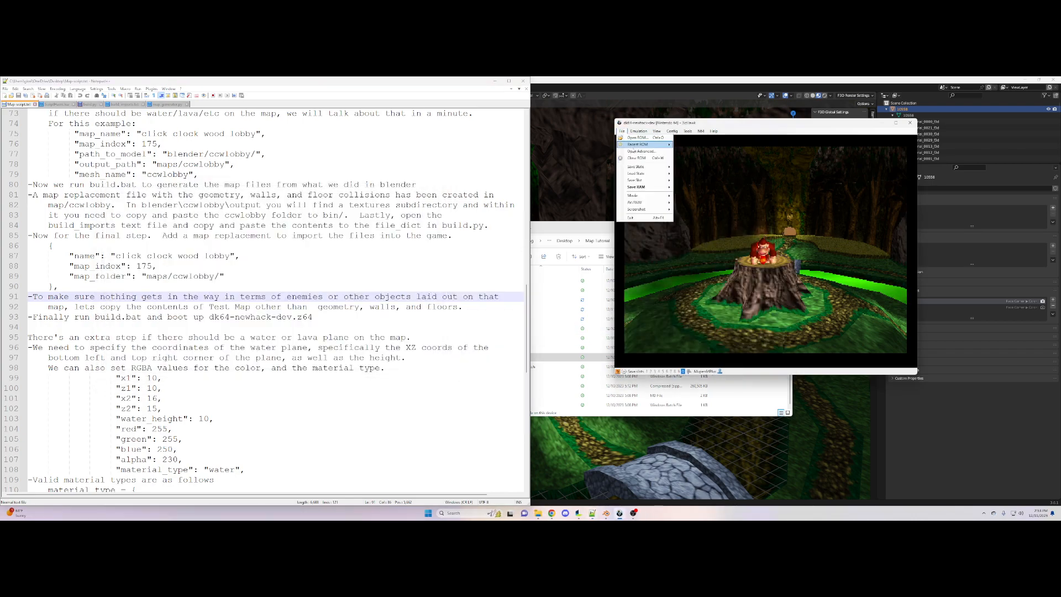
left_click(644, 155)
left_click(599, 241)
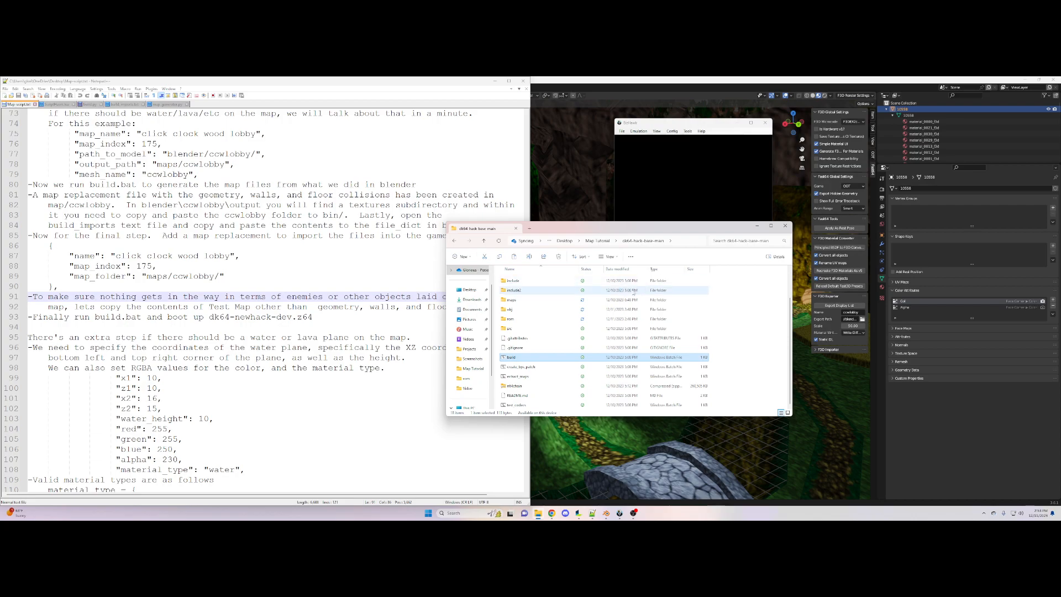
left_click(605, 244)
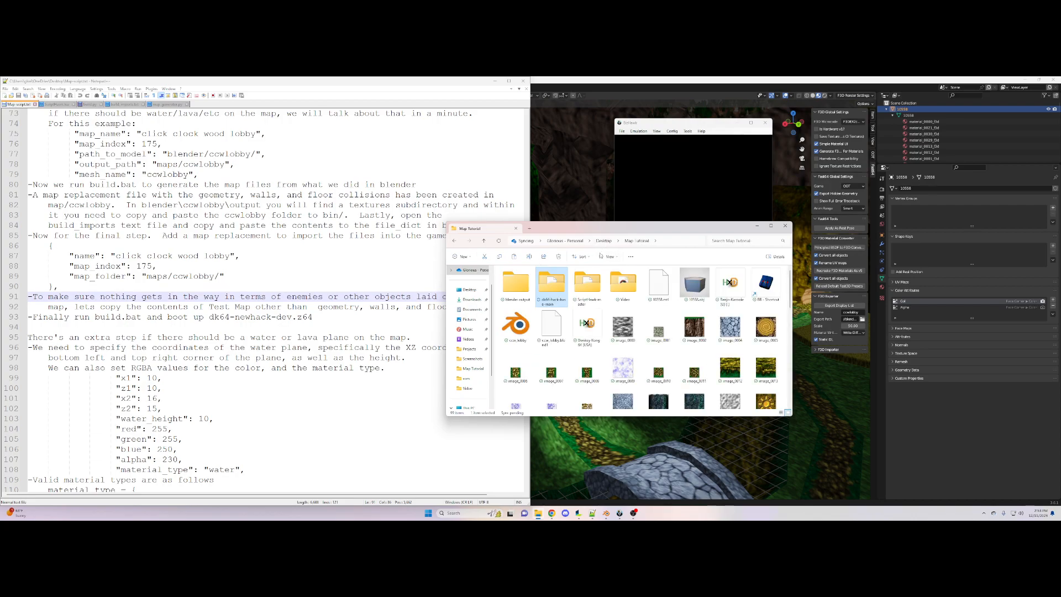
double_click(561, 289)
double_click(510, 356)
left_click(532, 308)
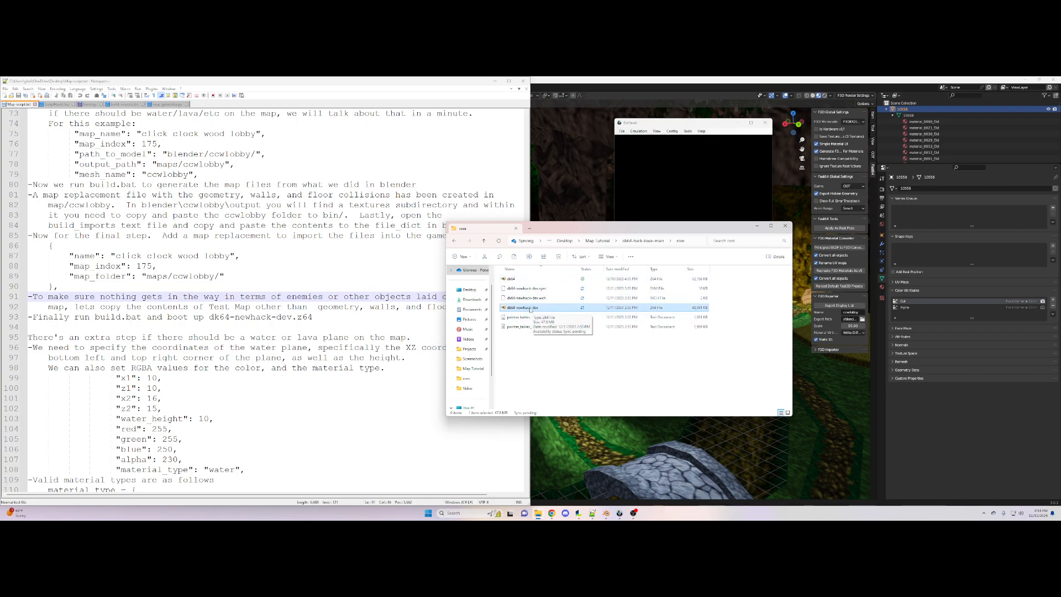
left_click(730, 203)
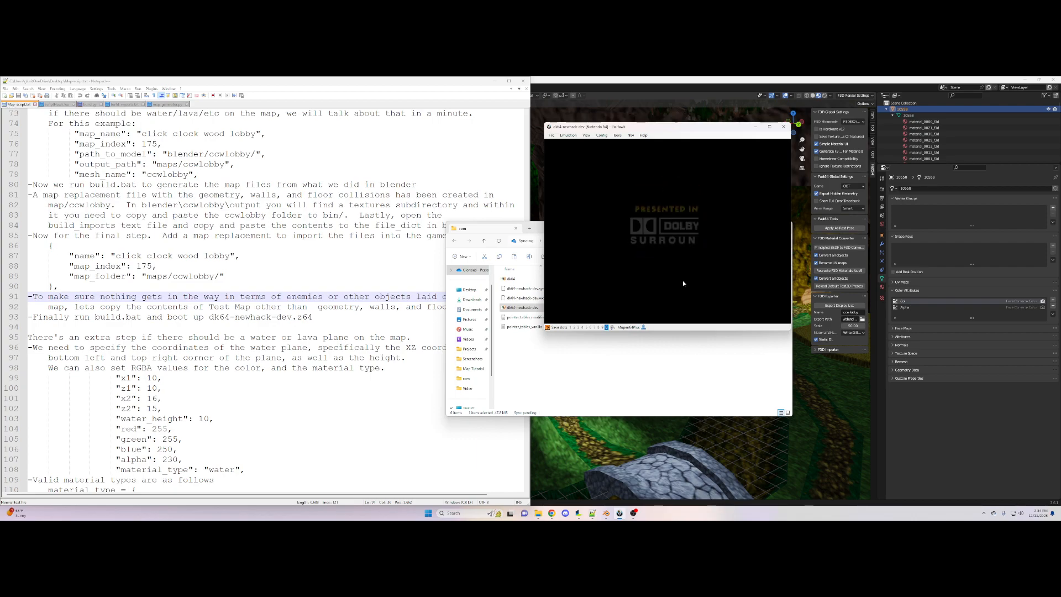
Open the emulator's Lua Console and place it beside the game window
left_click(617, 134)
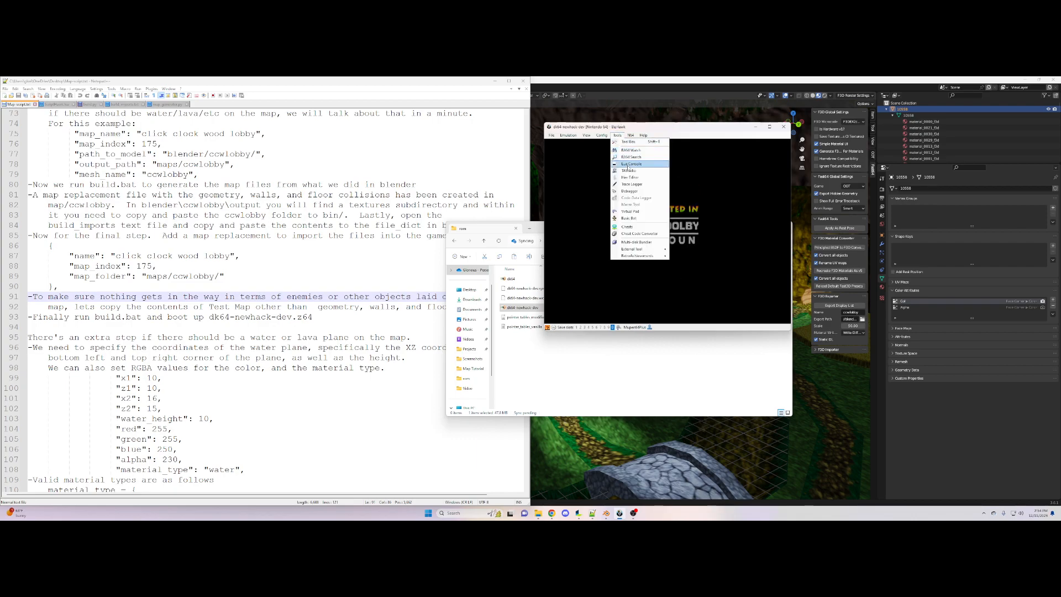
left_click(623, 165)
left_click_drag(166, 136, 444, 164)
Start the game and go through the main menu to the Game 1 file of Adventure mode
left_click(615, 200)
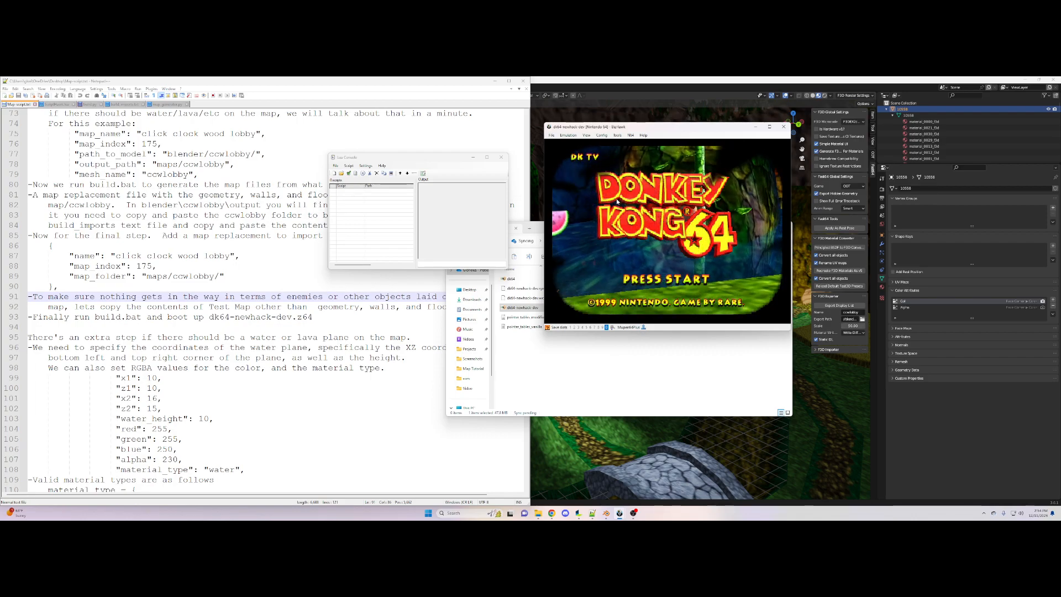
key("Return")
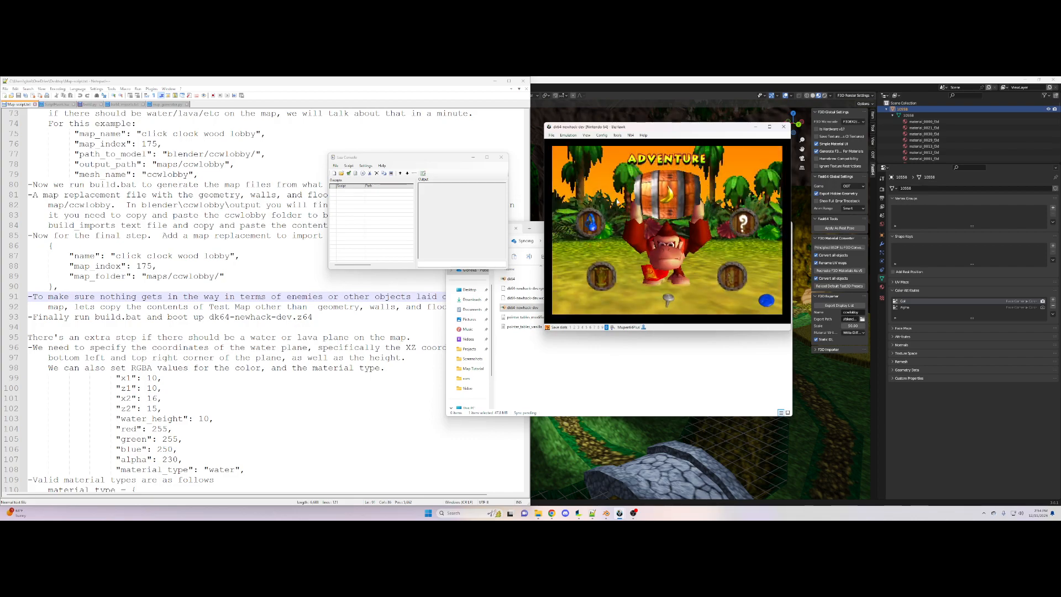
key("Right")
key("c")
key("Right")
key("x")
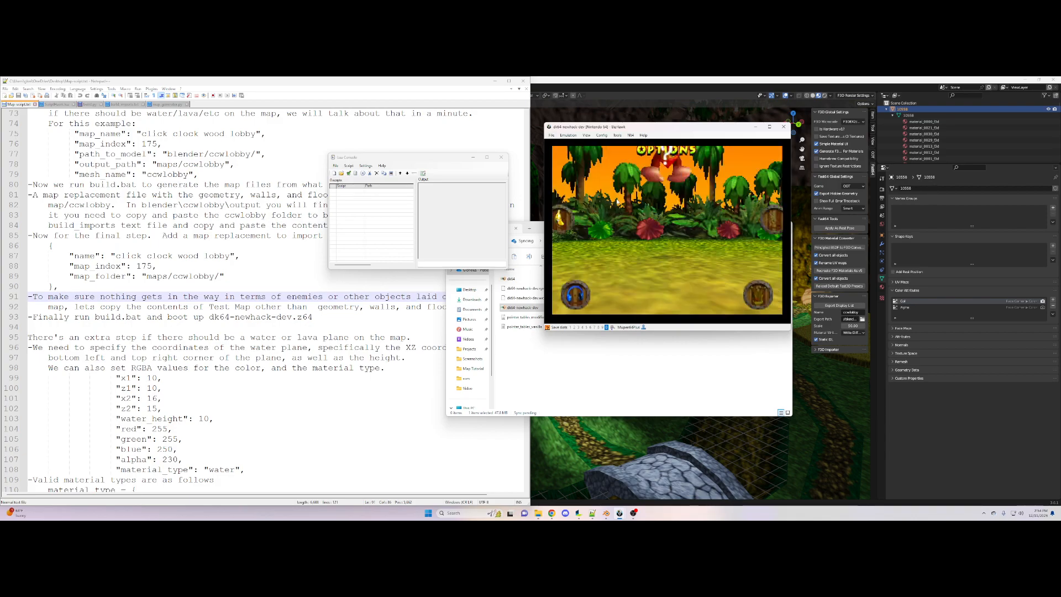
key("c")
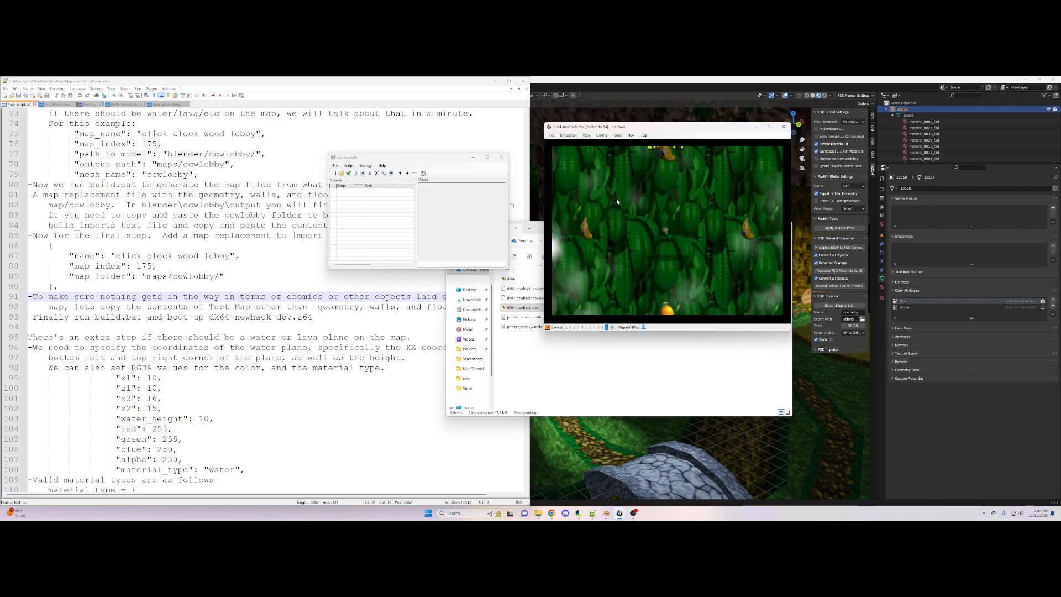
Load the recent ScriptHawk.lua script in the Lua Console and place its options window beside the game
left_click(335, 165)
mouse_move(356, 208)
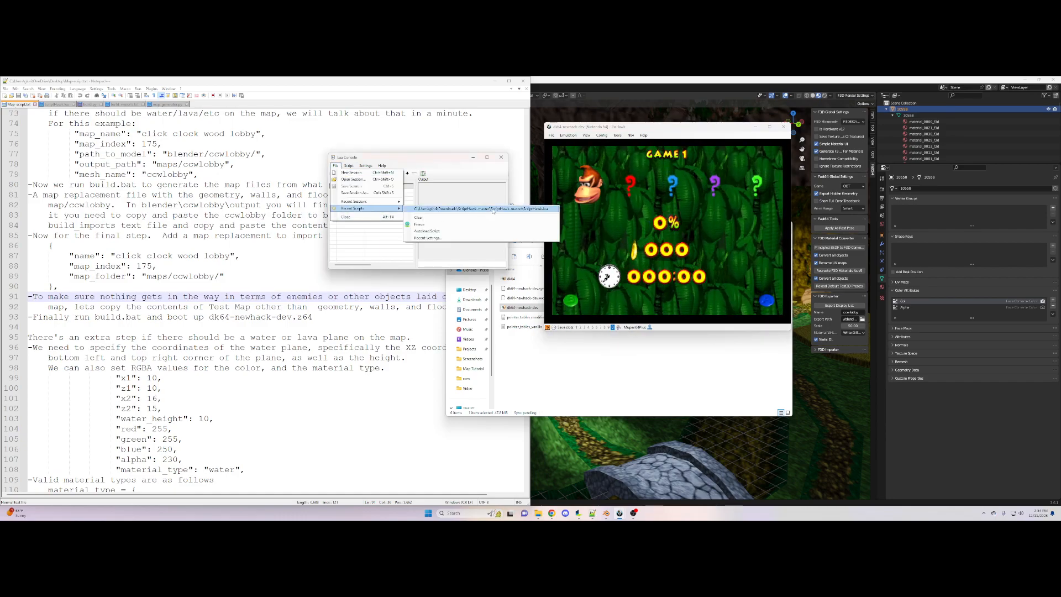
left_click(494, 210)
left_click_drag(70, 98, 456, 165)
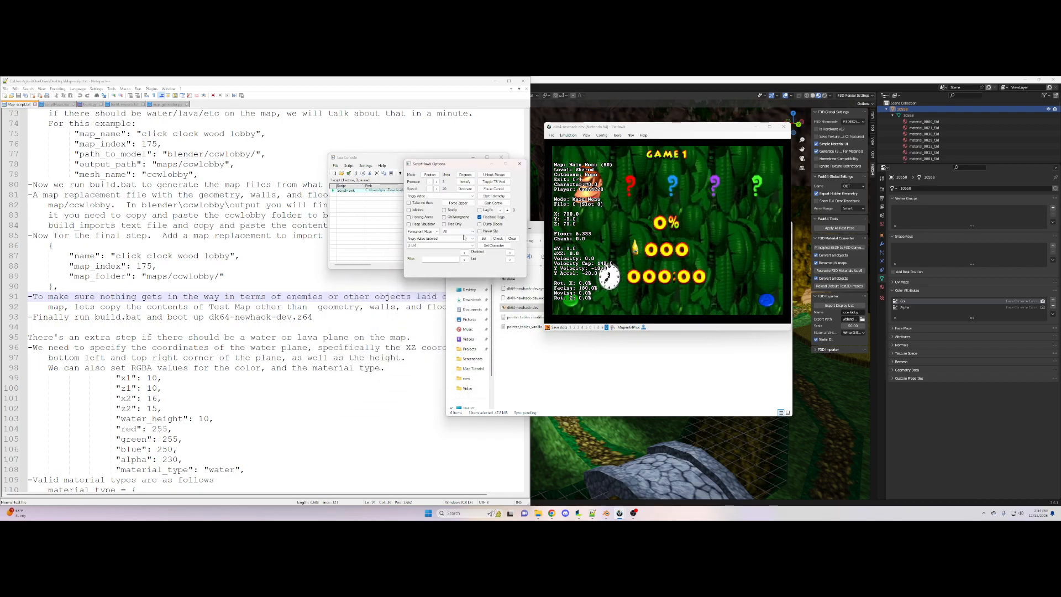
Warp to the Frantic Factory Lobby map with ScriptHawk's Take me there option, and turn the option off once there
left_click(471, 197)
left_click_drag(473, 214, 473, 256)
left_click(427, 210)
left_click(425, 203)
left_click(676, 215)
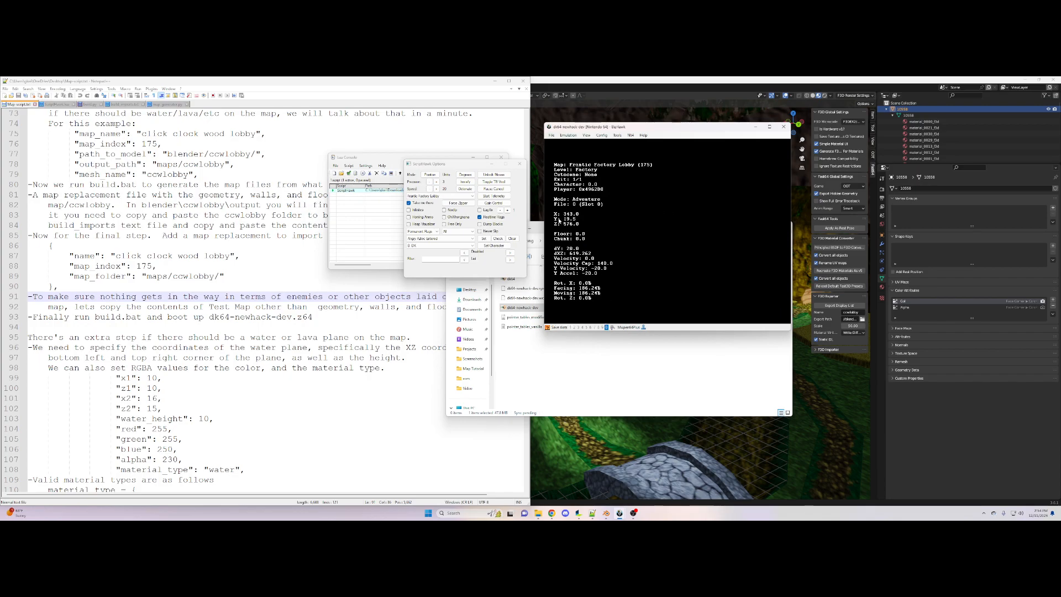
left_click(409, 203)
Walk Donkey Kong around the imported lobby to inspect it, and close the ScriptHawk options and the Lua Console
left_click(717, 207)
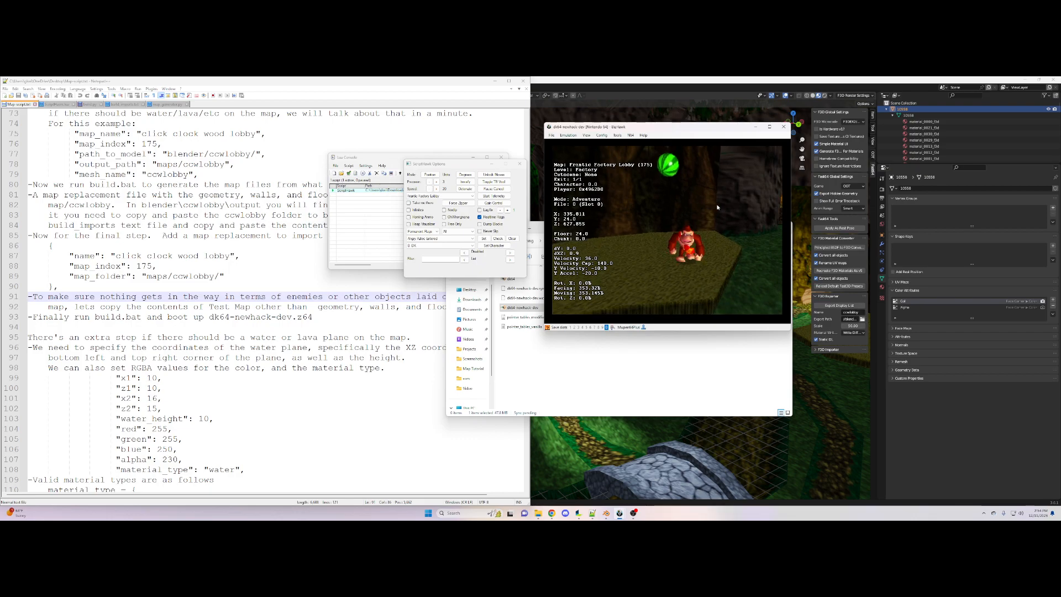
key("Left")
key("Left")
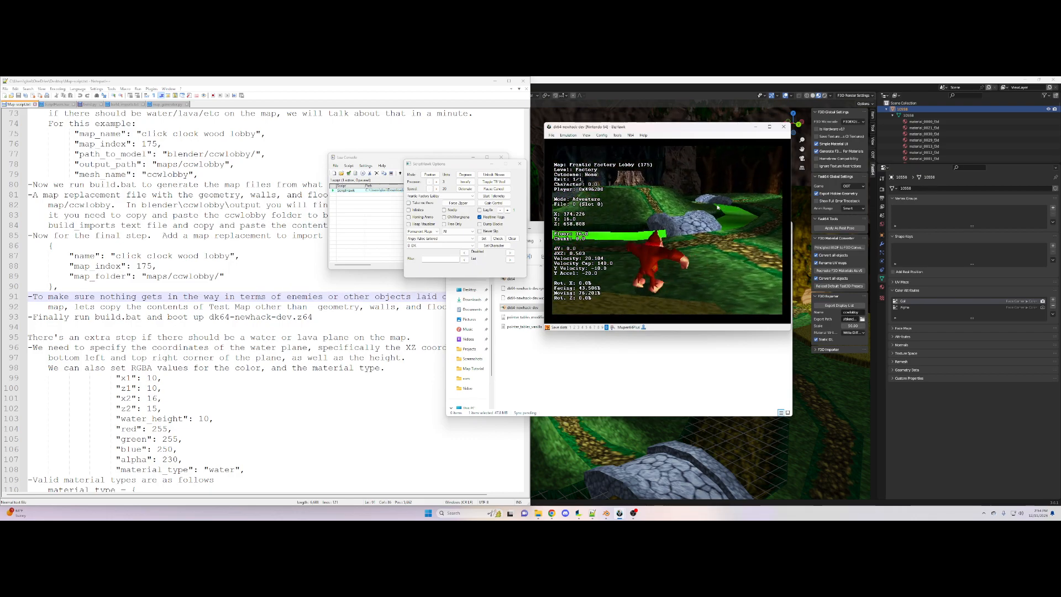
key("Up")
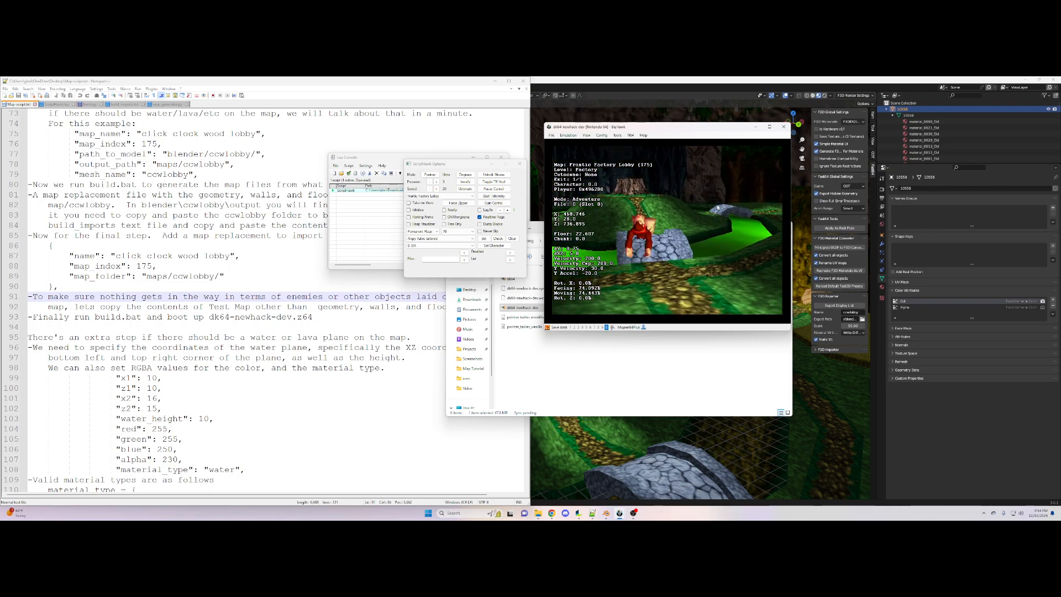
key("Left")
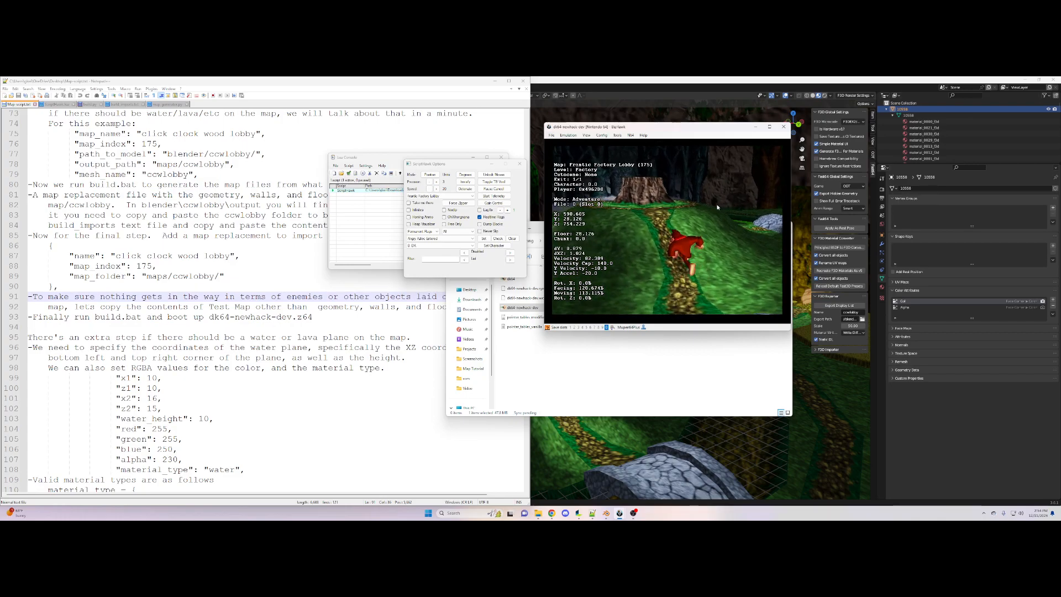
left_click(519, 163)
left_click(501, 157)
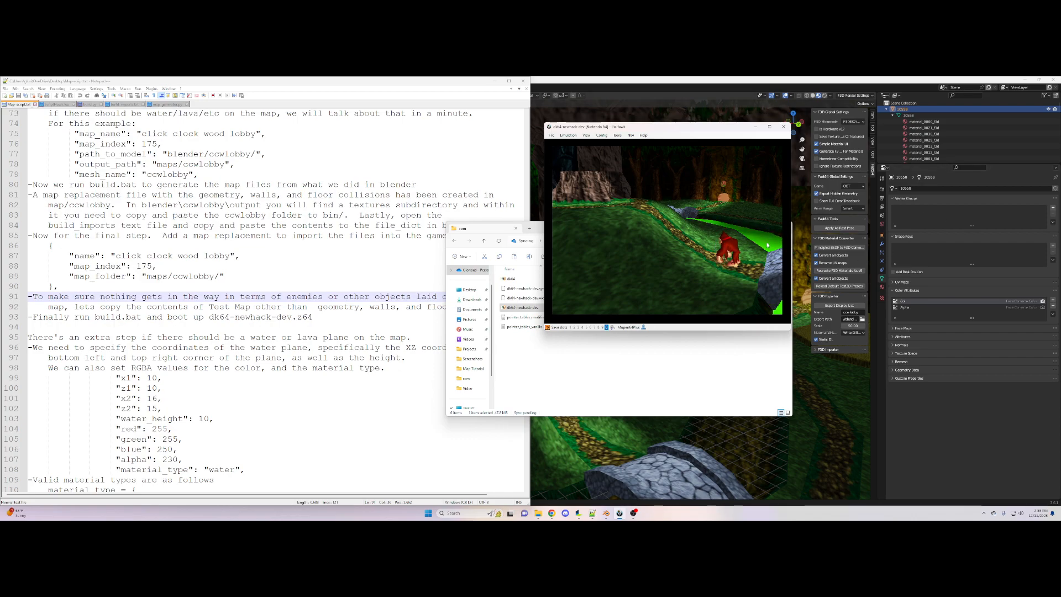
Minimize Blender and review the water_exists flag and water_planes coordinates of the click clock wood lobby entry in build.py
left_click(741, 86)
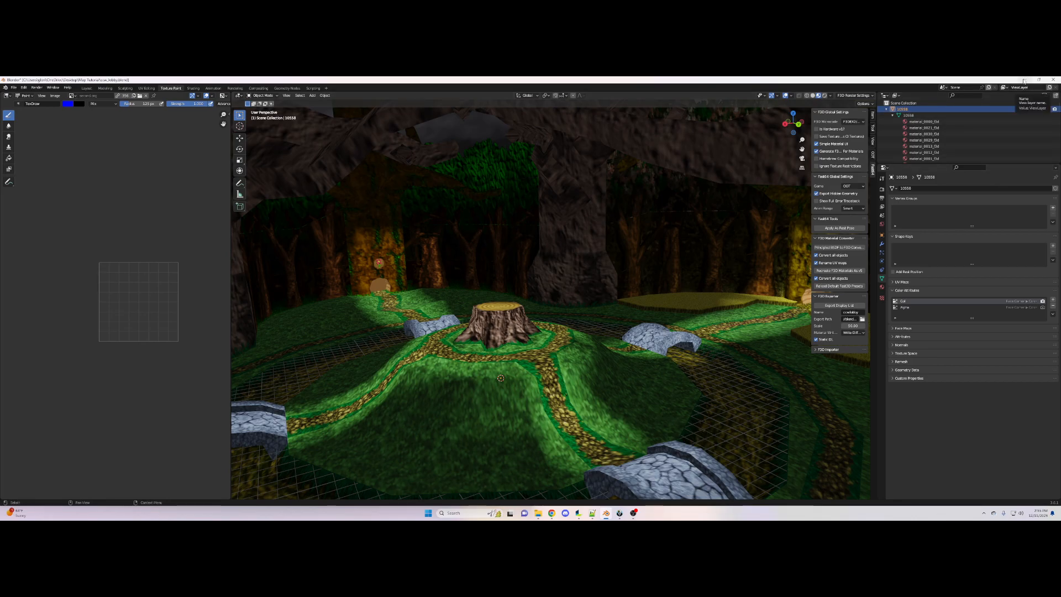
left_click(1025, 80)
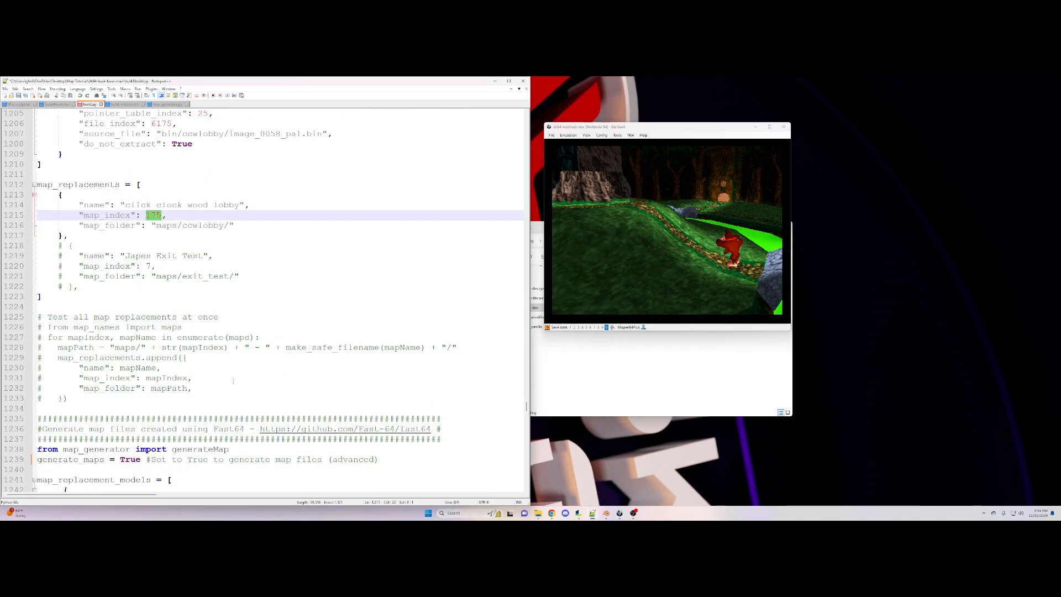
scroll(233, 382, "down", 11)
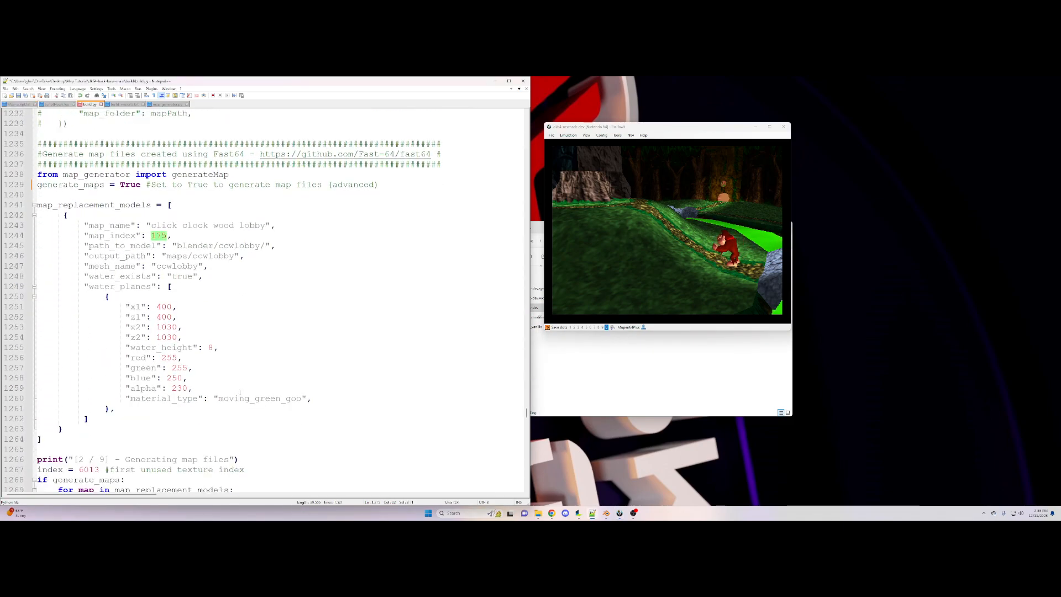
left_click_drag(84, 215, 197, 215)
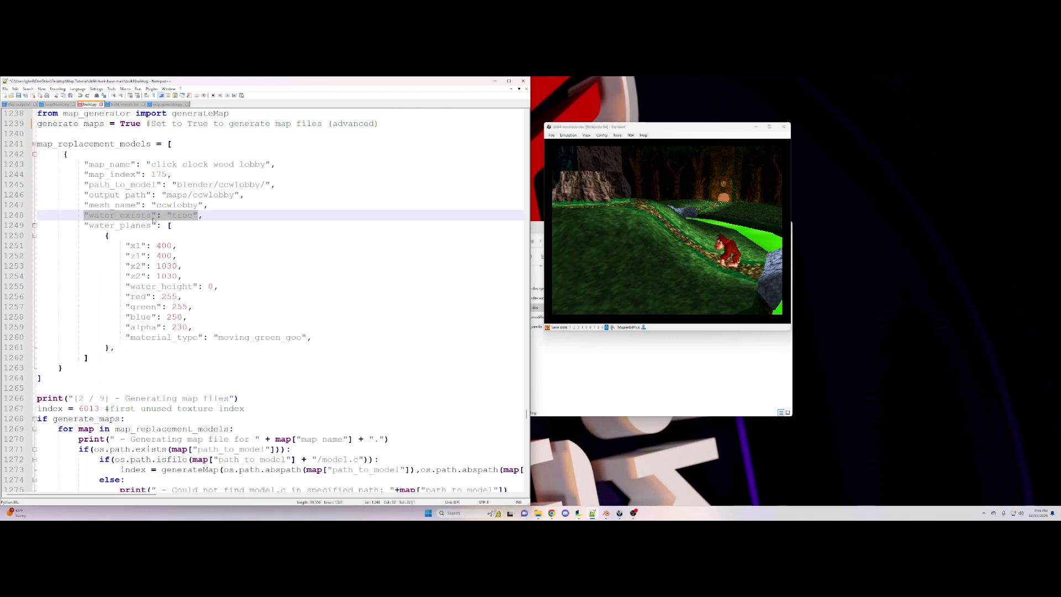
left_click(180, 216)
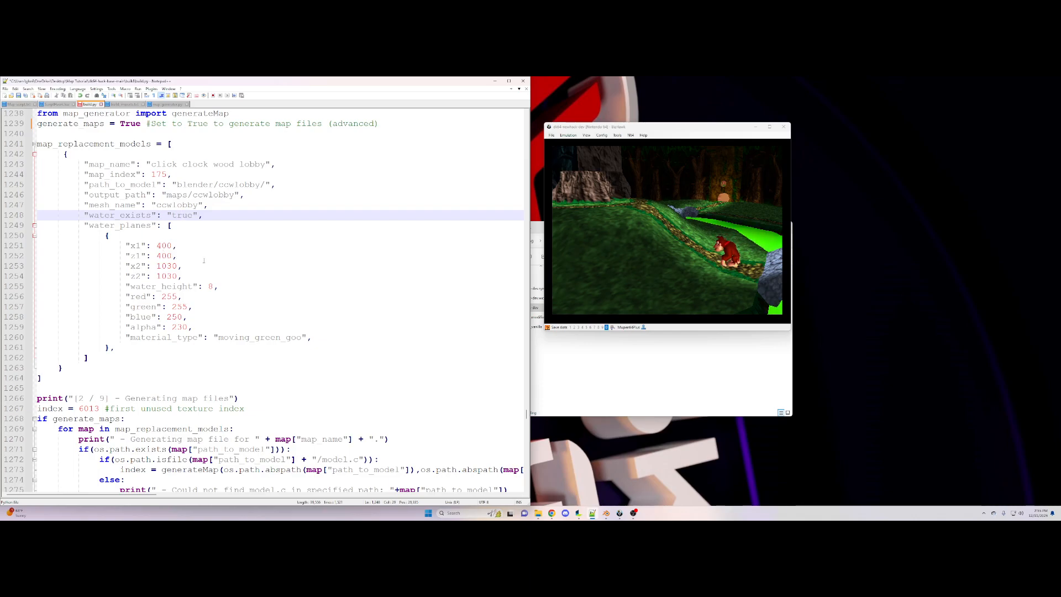
double_click(169, 269)
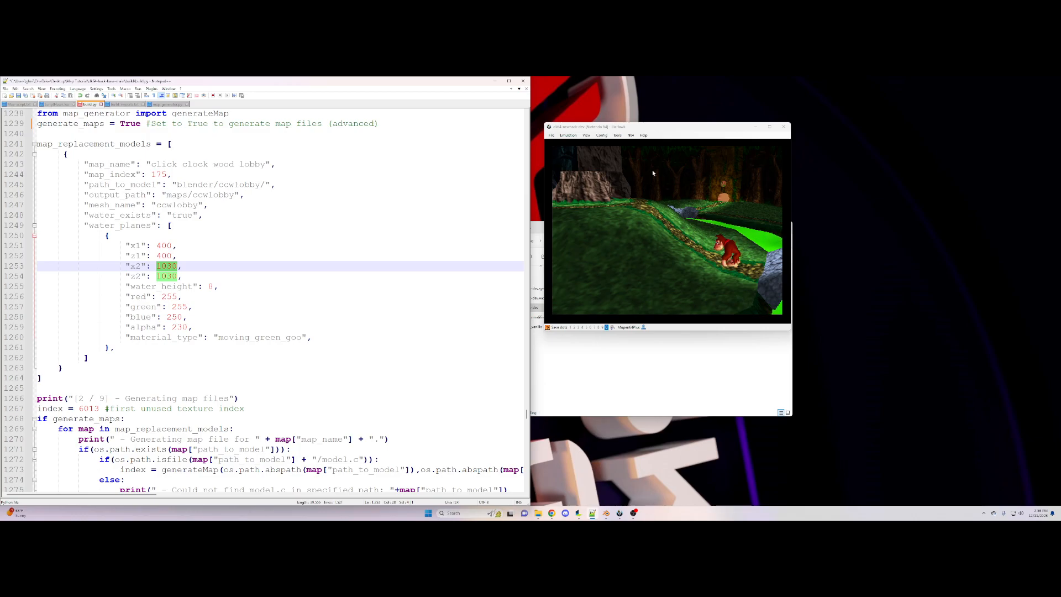
Load the recent ScriptHawk.lua script in the emulator's Lua Console to overlay Donkey Kong's coordinates on the game
left_click(617, 135)
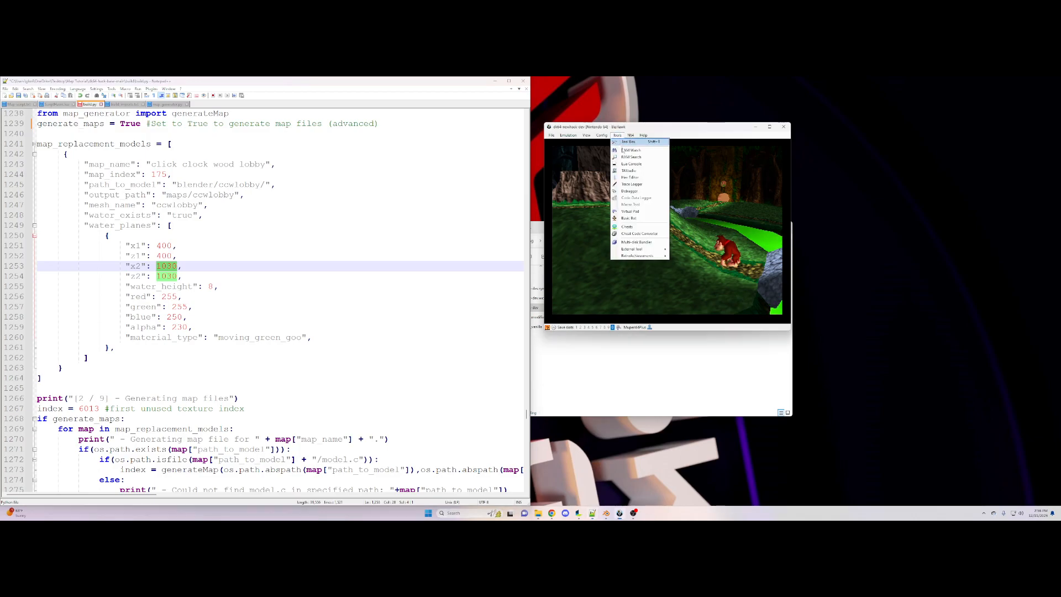
left_click(631, 163)
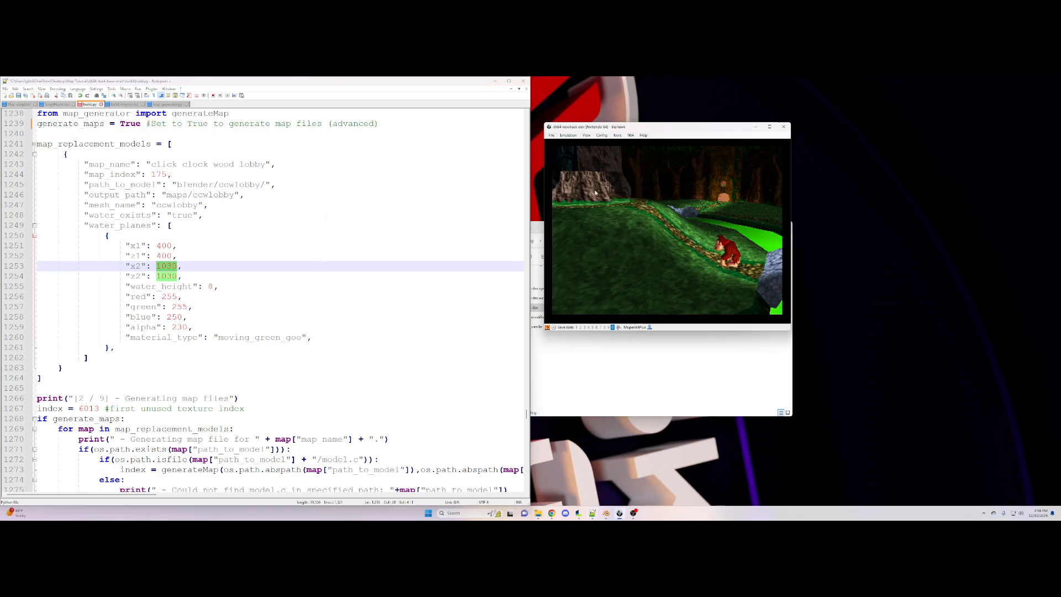
left_click(337, 166)
mouse_move(387, 211)
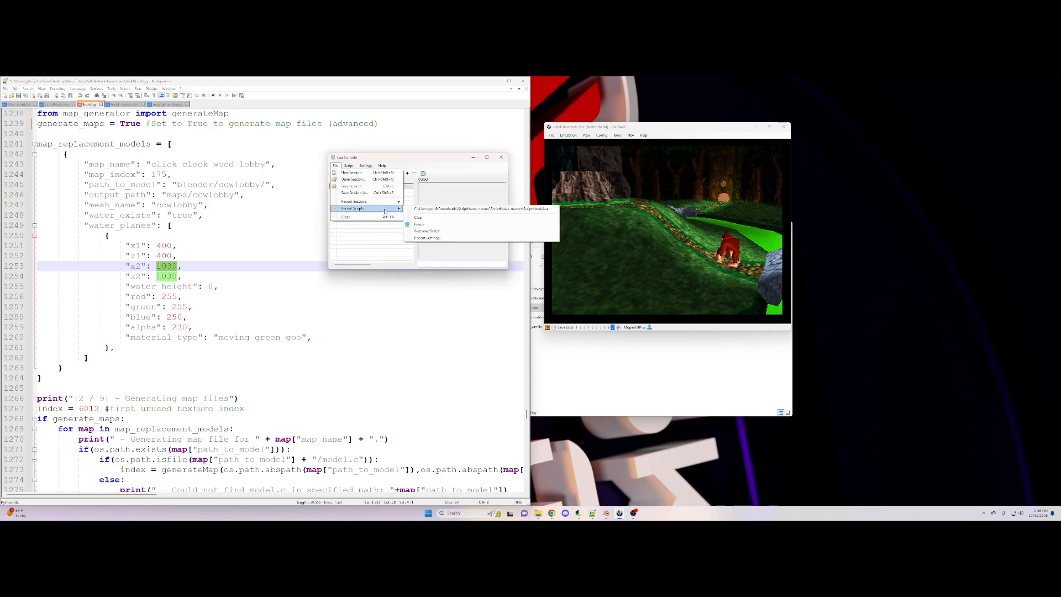
left_click(439, 210)
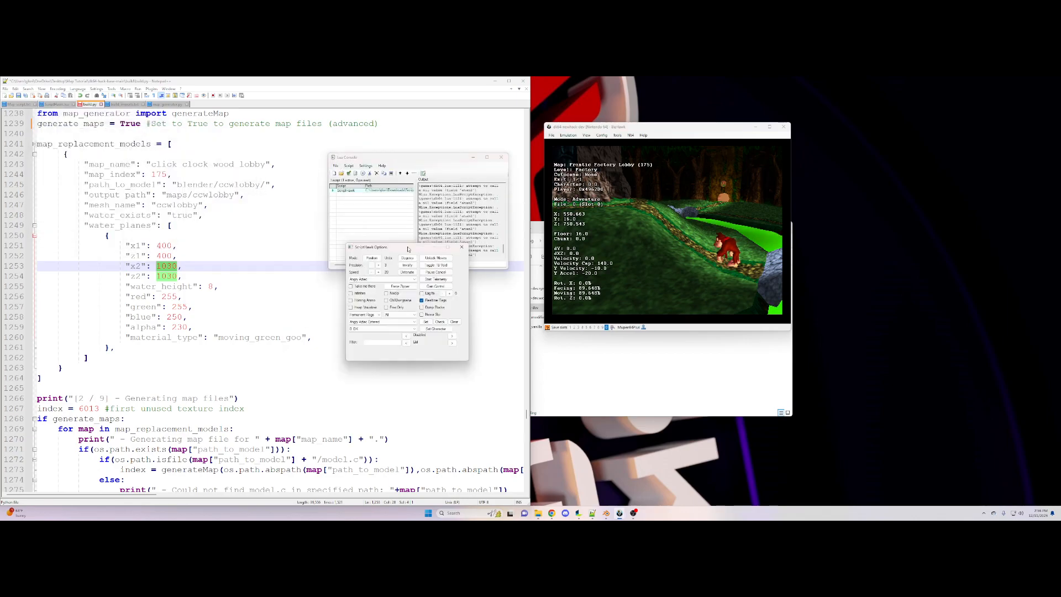
left_click(659, 246)
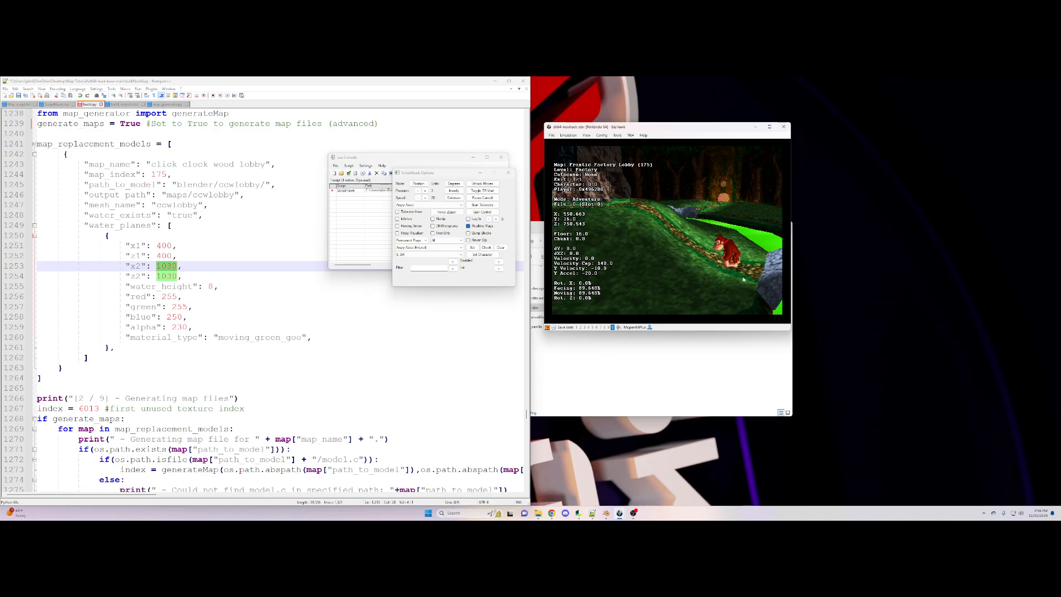
Review the water_height and material_type values of the lobby's water plane in build.py
left_click(210, 286)
double_click(211, 286)
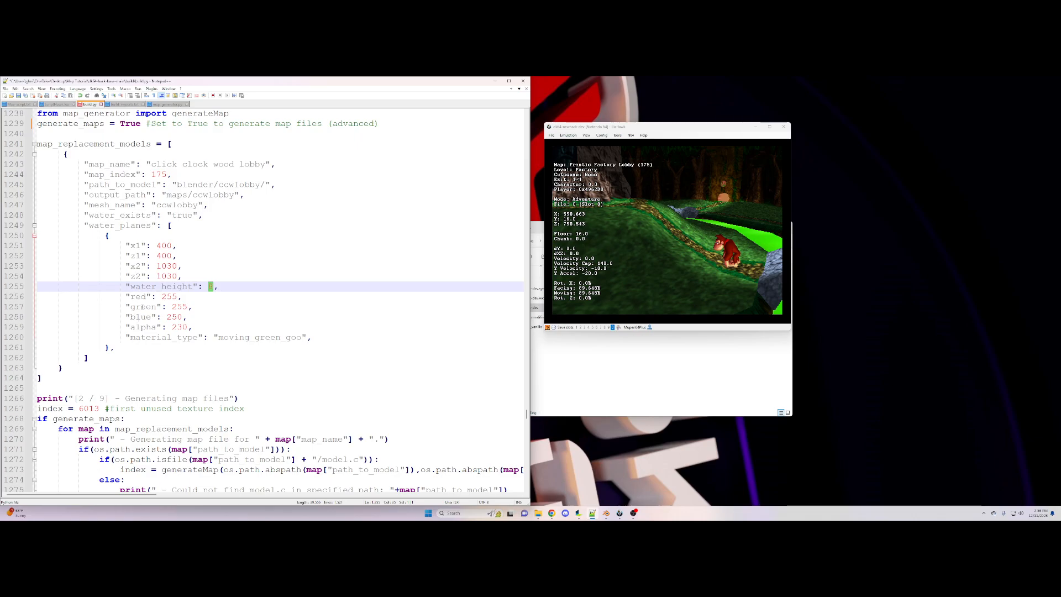
double_click(255, 339)
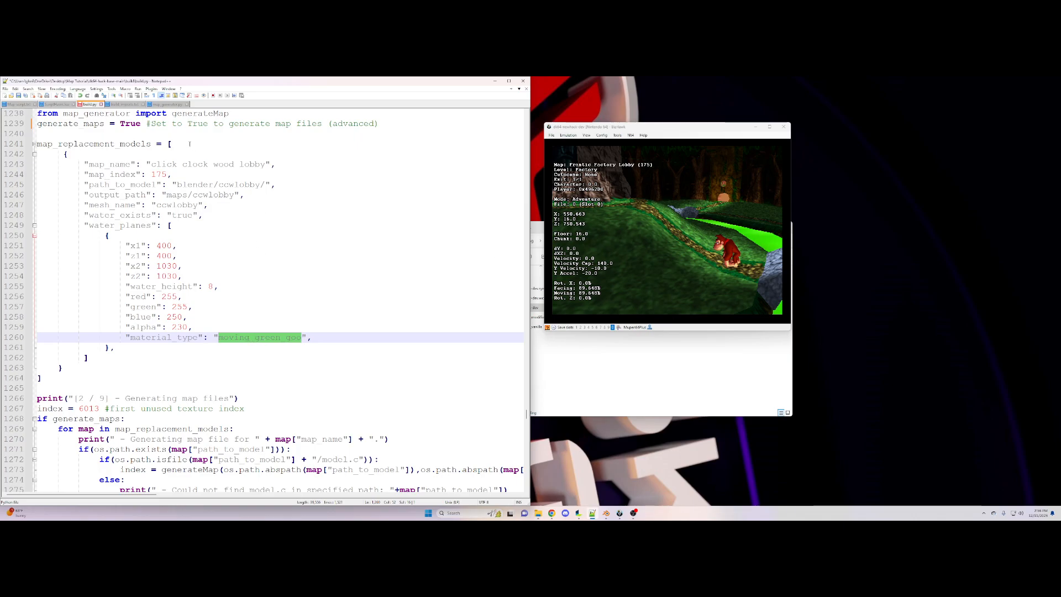
Examine the valid material_type options in map_generator.py, including water, sand, orange_yellow_lava and moving_green_goo, and return to build.py
left_click(160, 105)
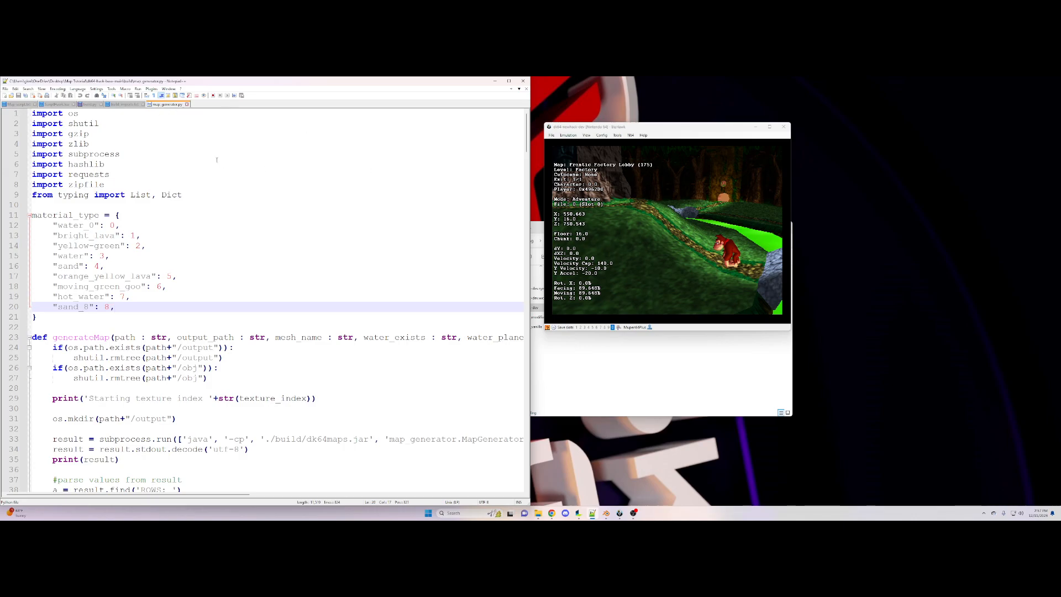
left_click_drag(525, 140, 549, 143)
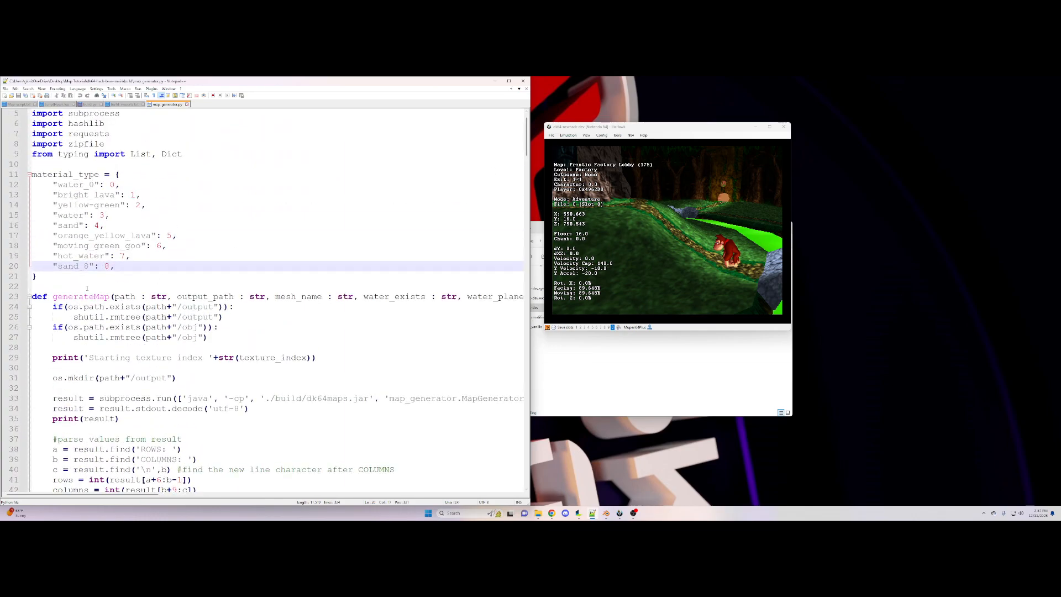
scroll(92, 296, "up", 1)
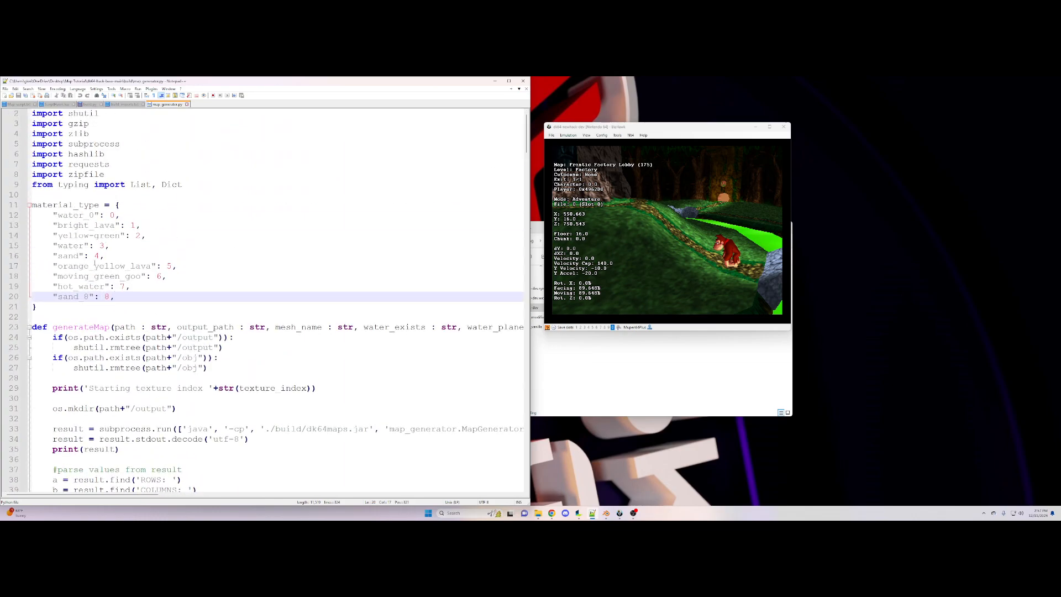
double_click(105, 276)
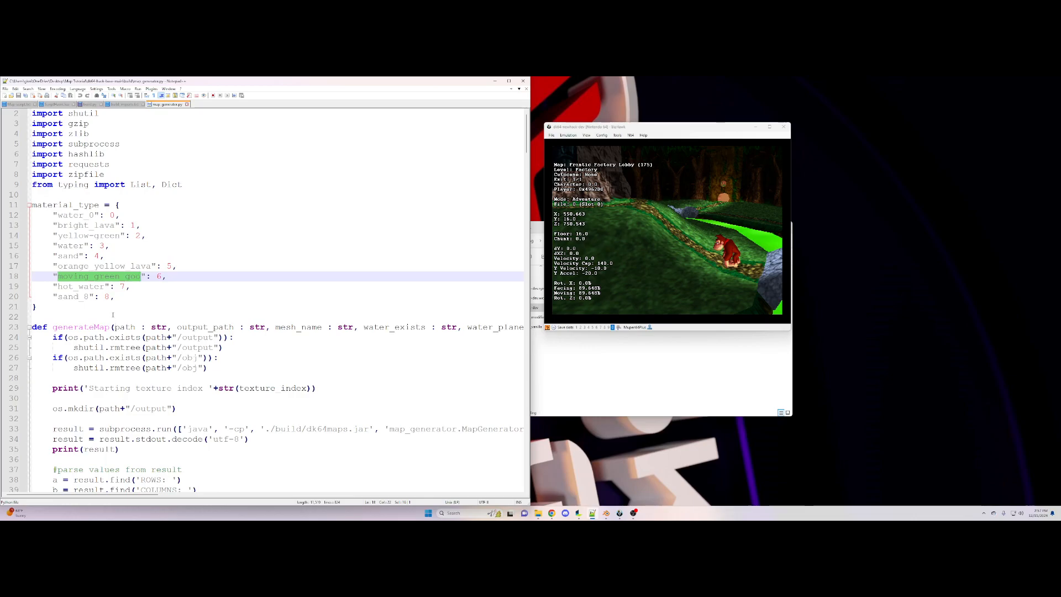
double_click(71, 246)
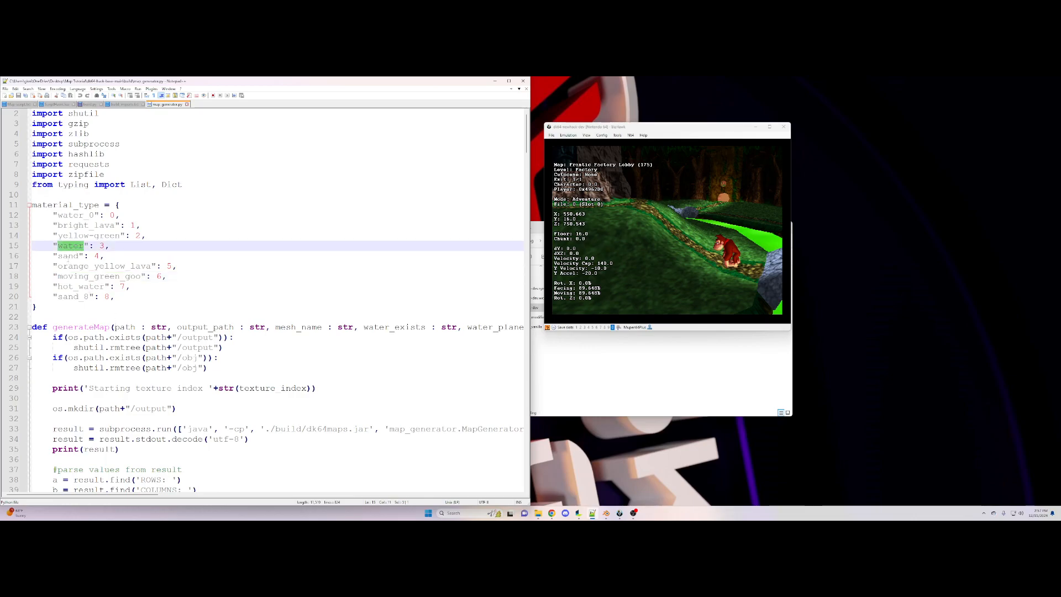
double_click(68, 255)
double_click(105, 266)
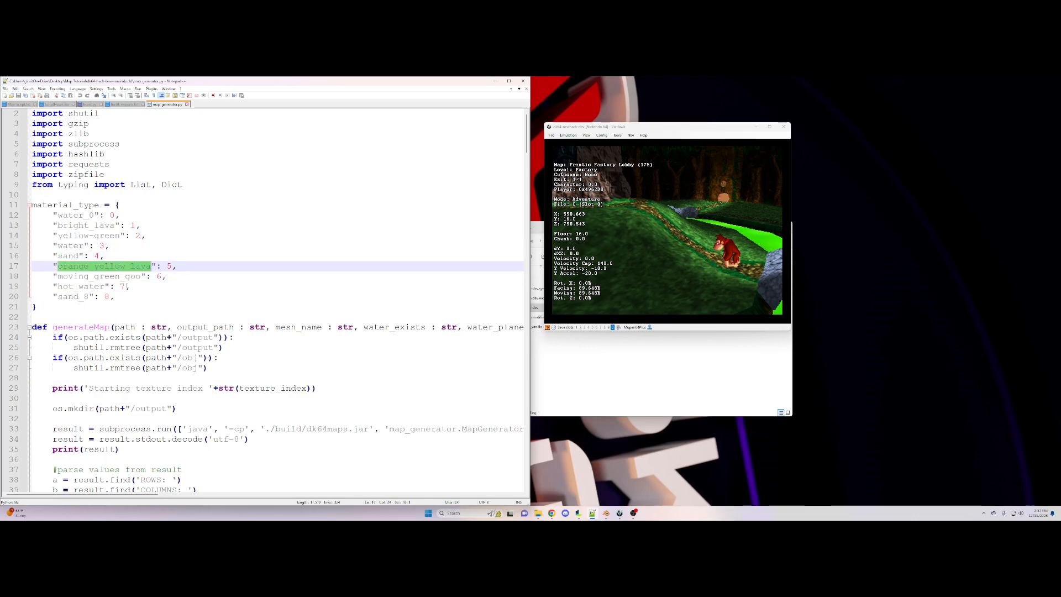
left_click(165, 278)
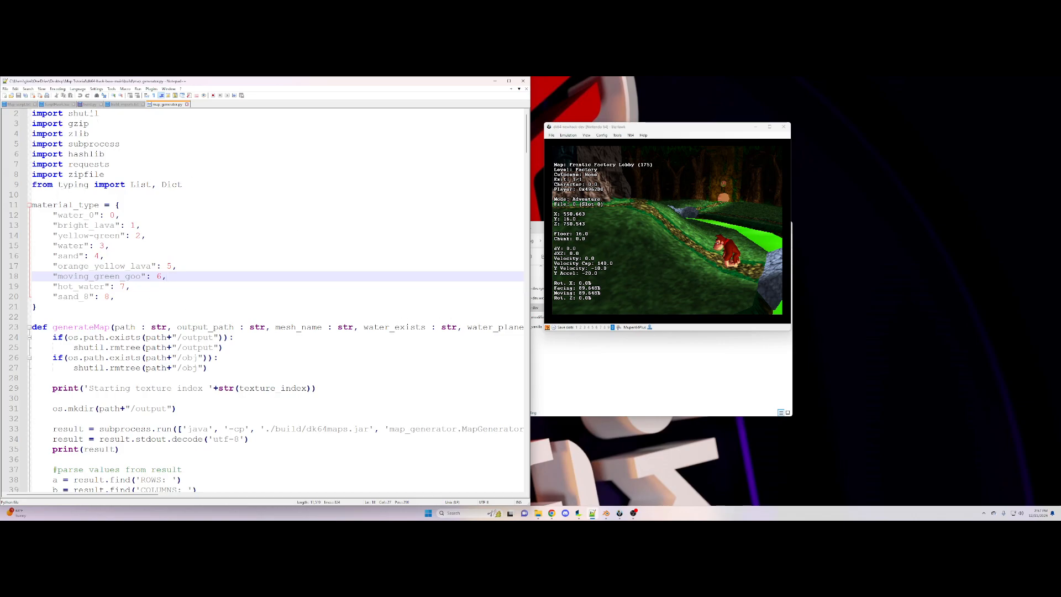
left_click(90, 105)
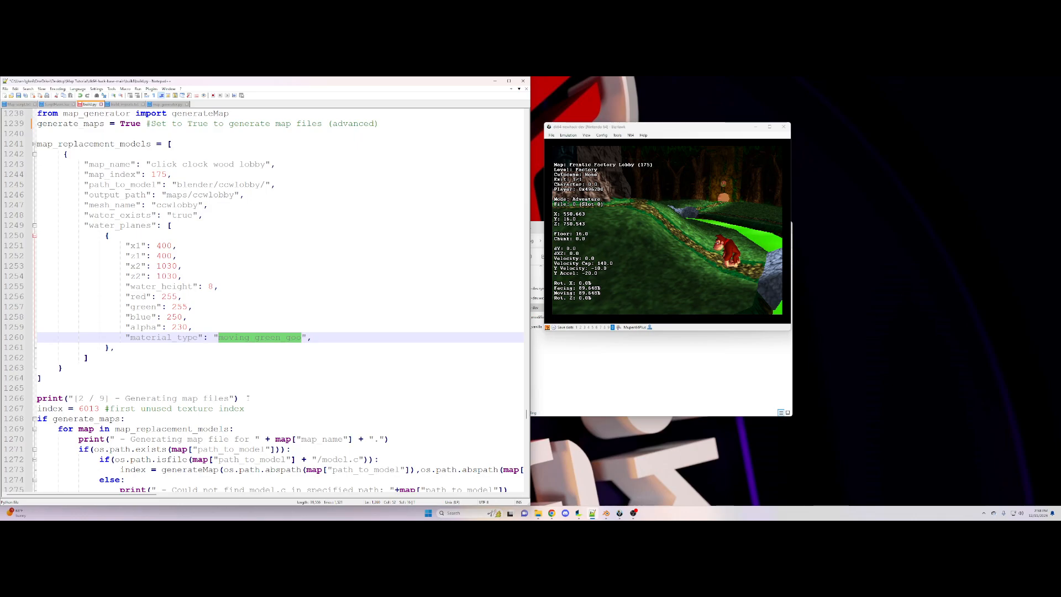
left_click(619, 513)
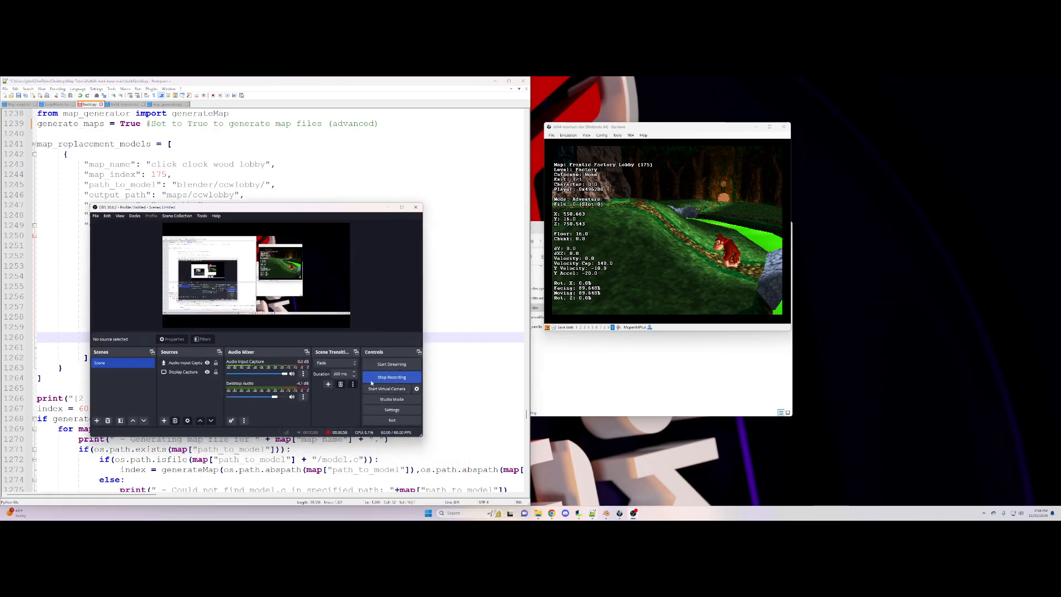